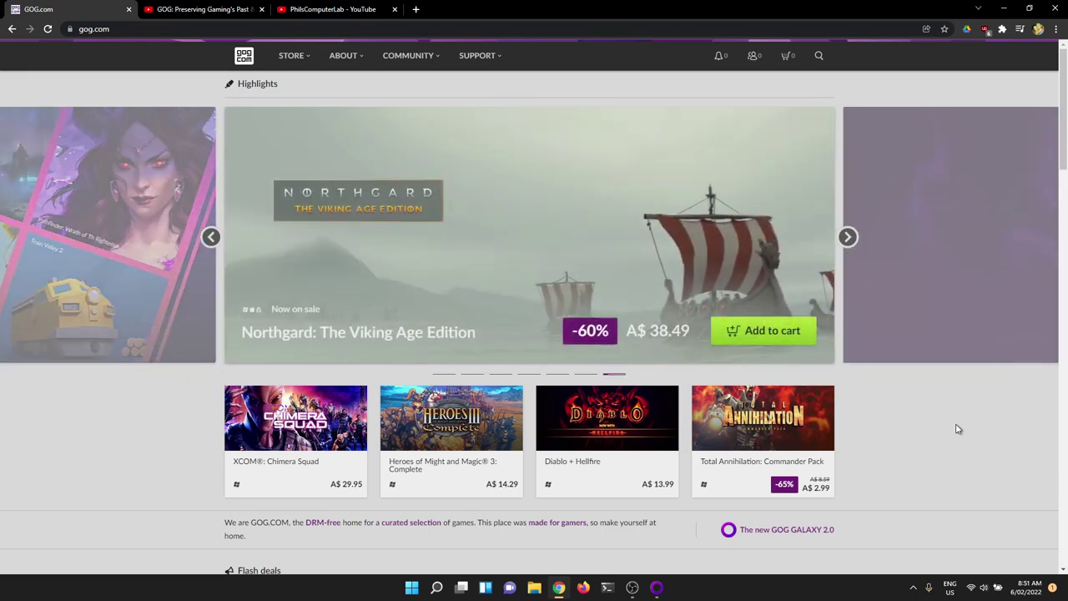
Step: Open GOG.com's full catalogue of PC games from the Store menu
{"action": "scroll", "coordinate": [926, 428], "scroll_direction": "down", "scroll_amount": 2}
{"action": "scroll", "coordinate": [927, 428], "scroll_direction": "up", "scroll_amount": 2}
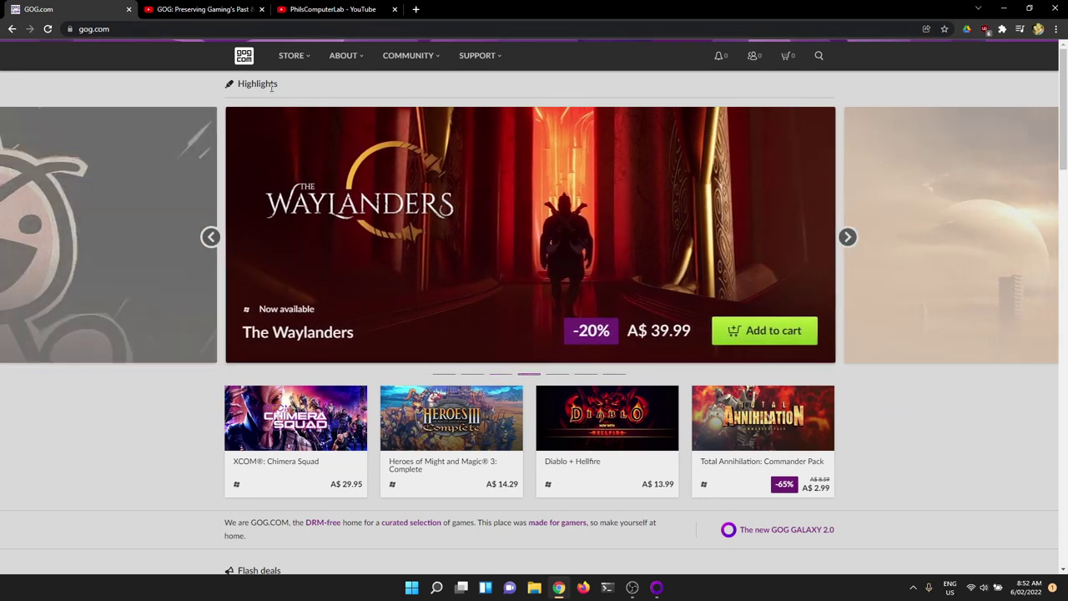
{"action": "mouse_move", "coordinate": [284, 61]}
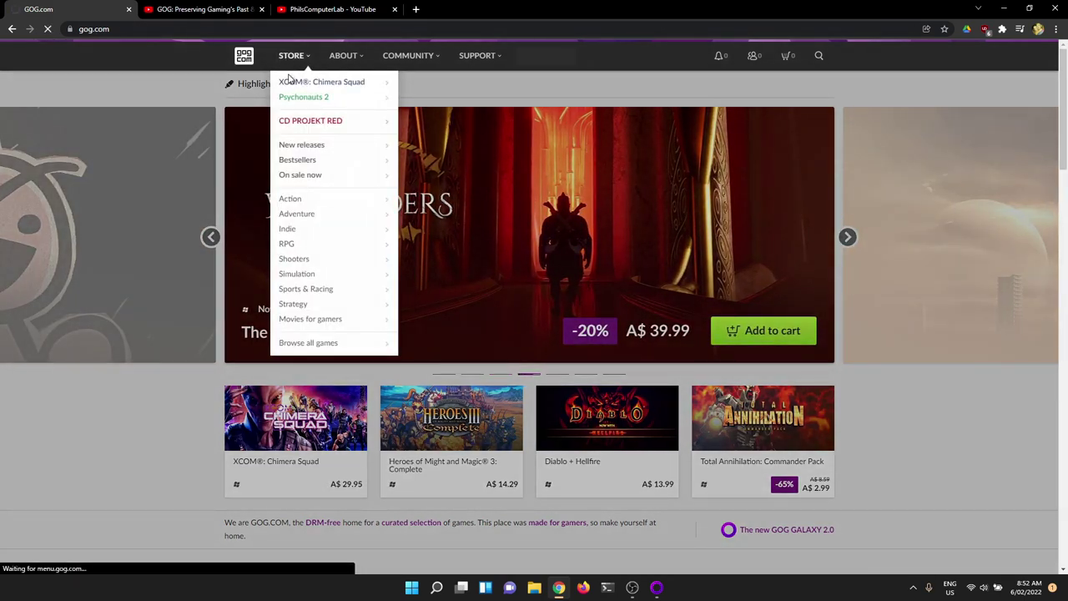
{"action": "left_click", "coordinate": [336, 345]}
{"action": "mouse_move", "coordinate": [296, 63]}
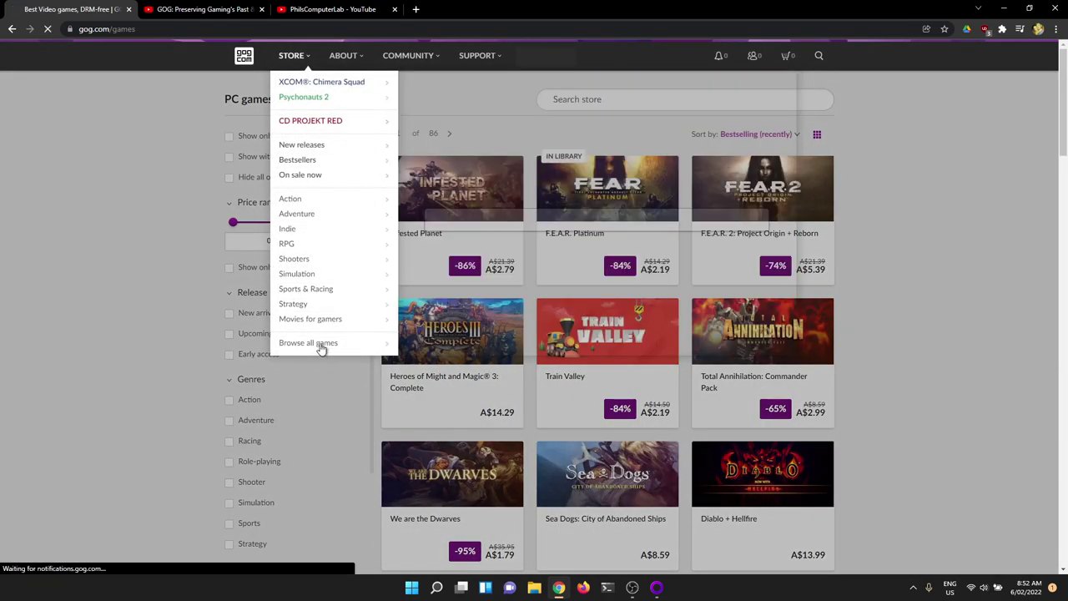
{"action": "left_click", "coordinate": [325, 352]}
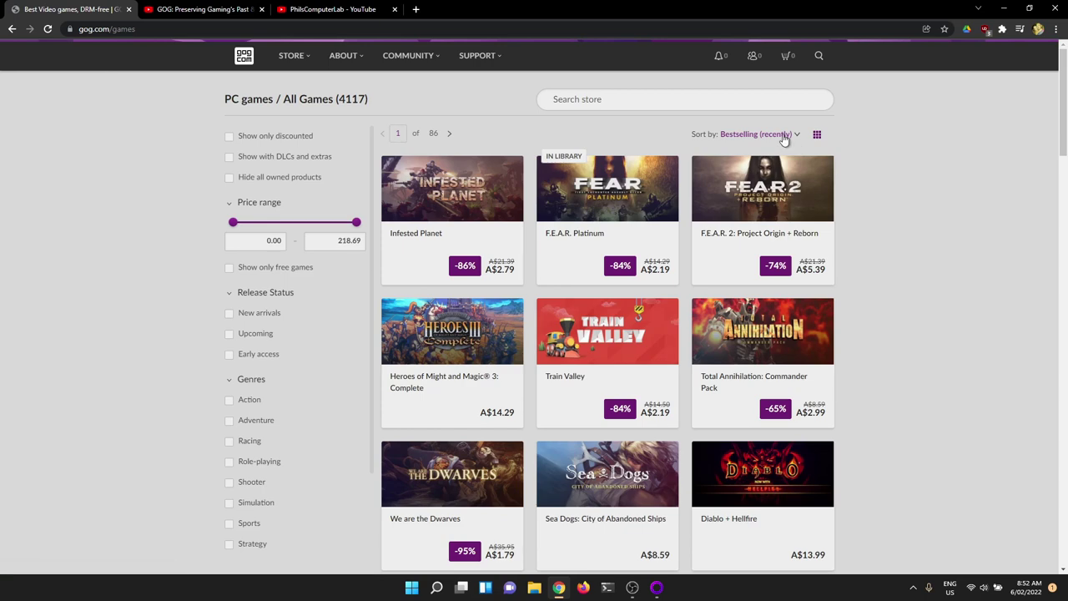
Step: Sort the 4117 games by Release date (from oldest) and scroll through the grid
{"action": "left_click", "coordinate": [785, 138]}
{"action": "left_click", "coordinate": [790, 282]}
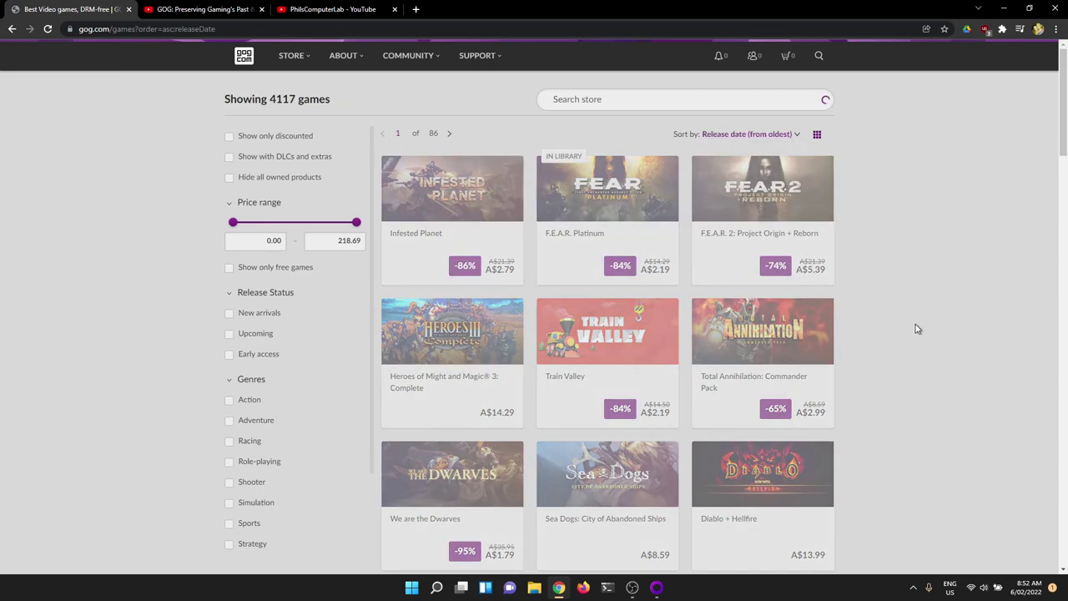
{"action": "scroll", "coordinate": [909, 338], "scroll_direction": "down", "scroll_amount": 4}
{"action": "scroll", "coordinate": [908, 340], "scroll_direction": "down", "scroll_amount": 5}
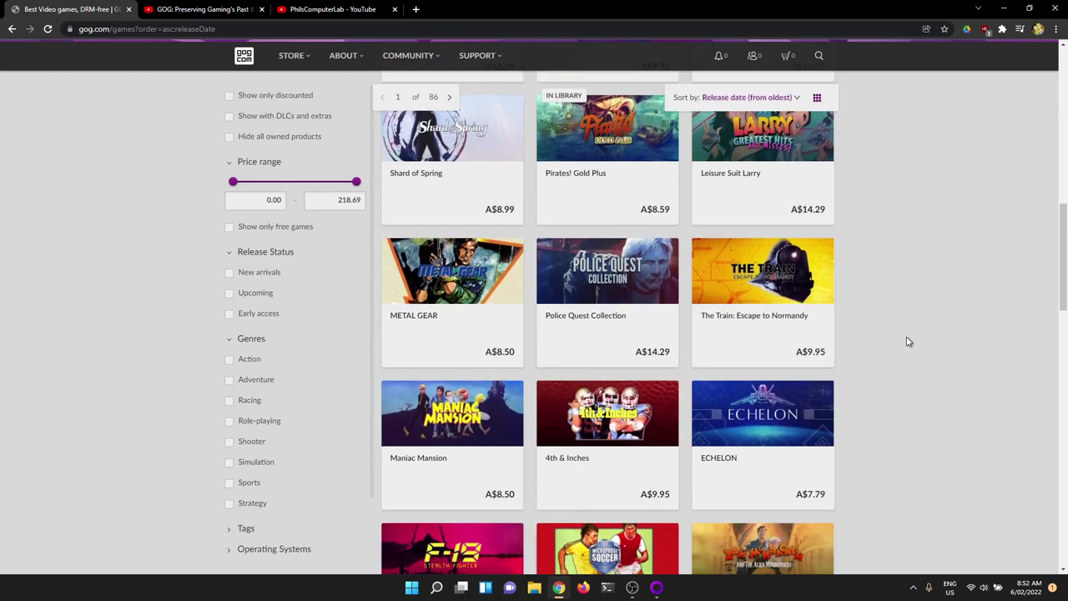
{"action": "scroll", "coordinate": [908, 340], "scroll_direction": "up", "scroll_amount": 1}
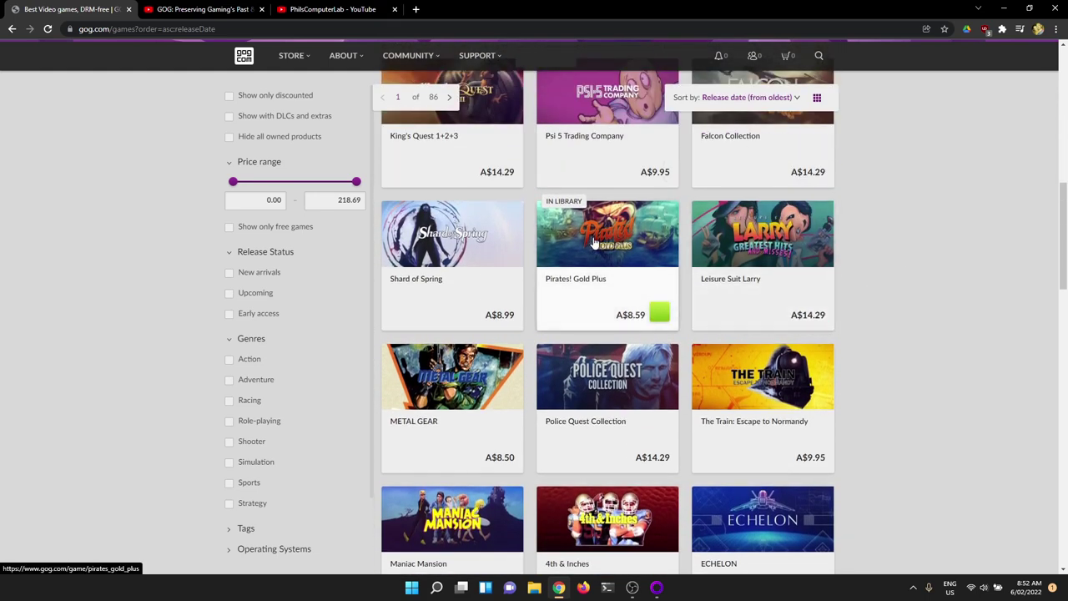
{"action": "scroll", "coordinate": [830, 289], "scroll_direction": "down", "scroll_amount": 2}
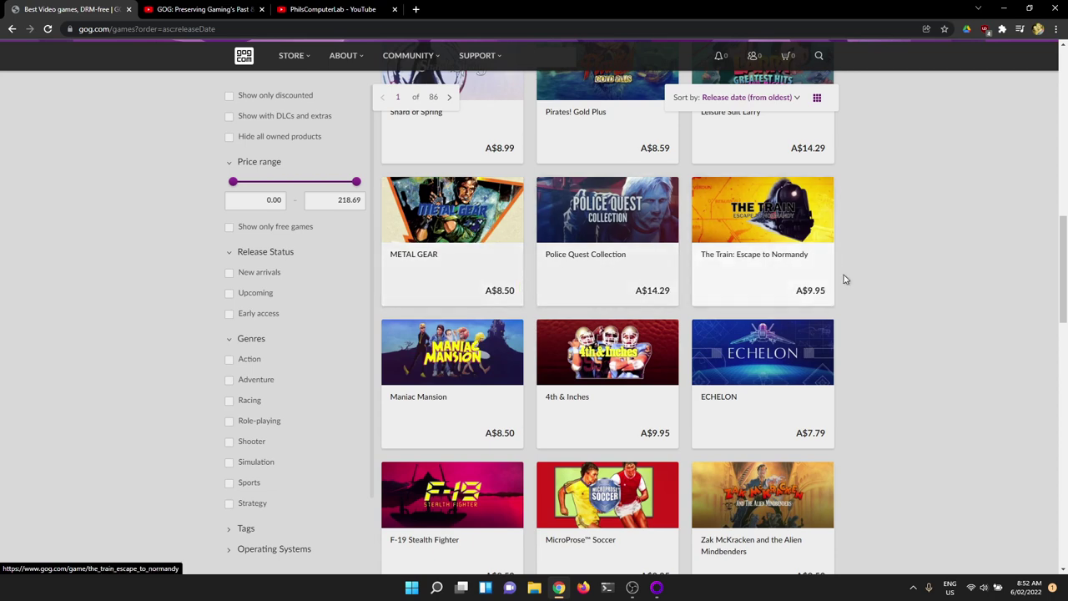
{"action": "scroll", "coordinate": [943, 336], "scroll_direction": "down", "scroll_amount": 4}
{"action": "scroll", "coordinate": [934, 334], "scroll_direction": "down", "scroll_amount": 3}
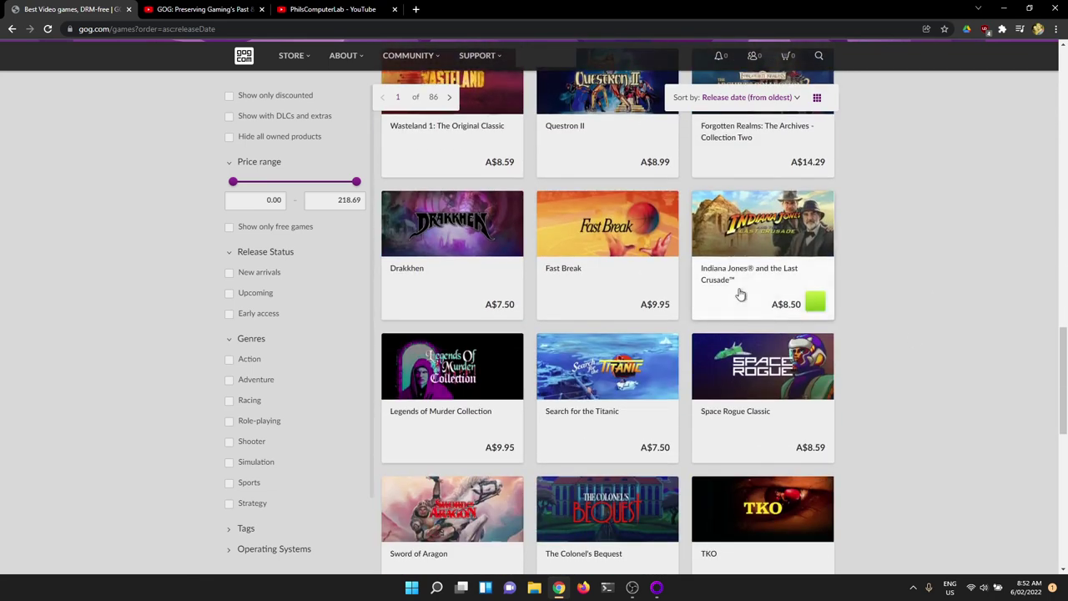
Step: Show games on sale now, sorted by Release date (from oldest)
{"action": "mouse_move", "coordinate": [296, 56]}
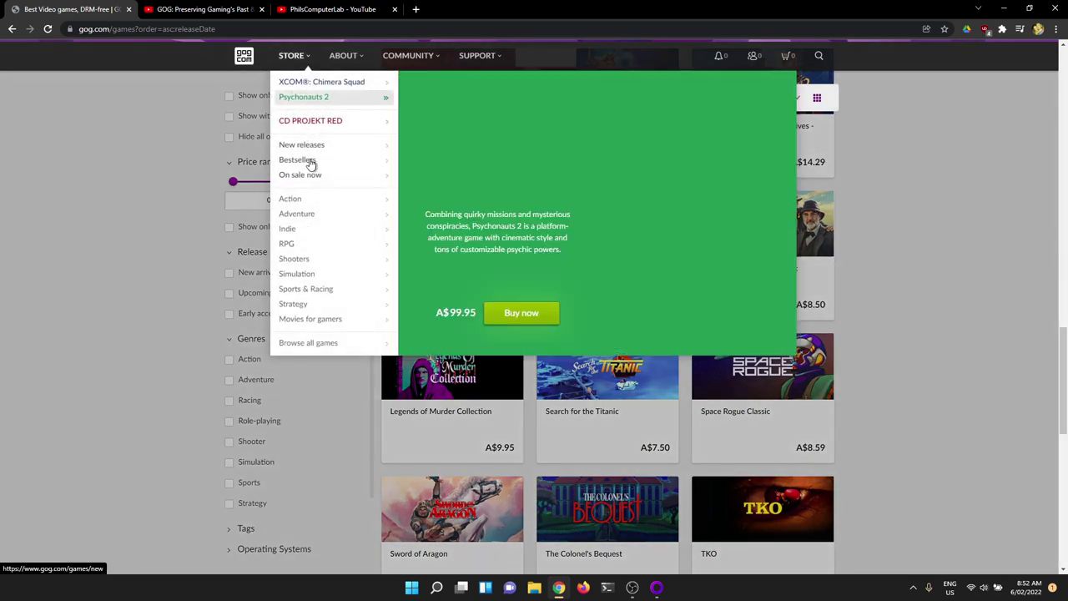
{"action": "left_click", "coordinate": [320, 182]}
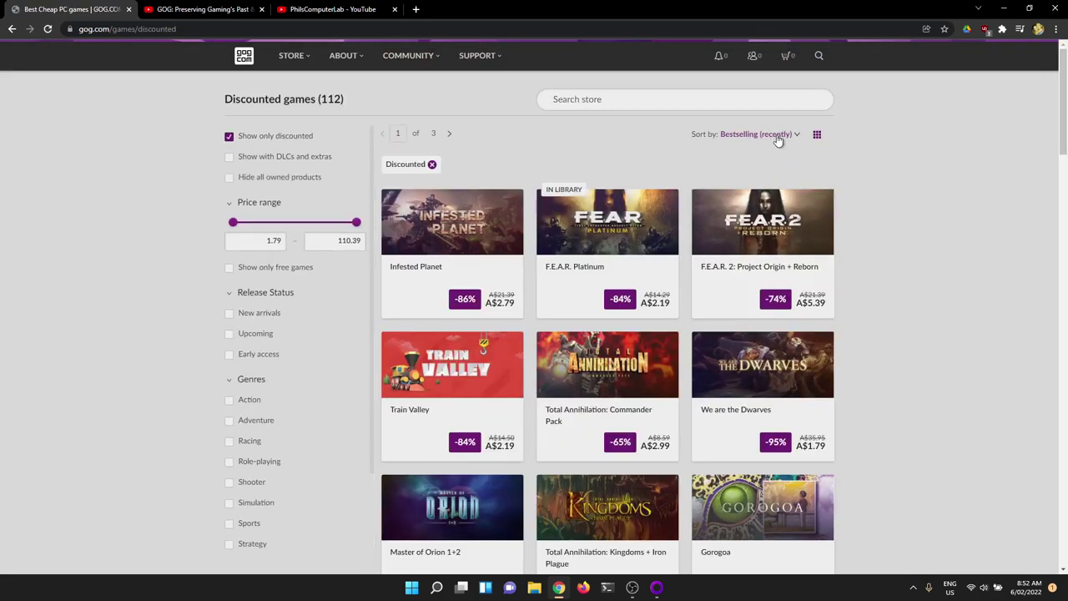
{"action": "left_click", "coordinate": [776, 137]}
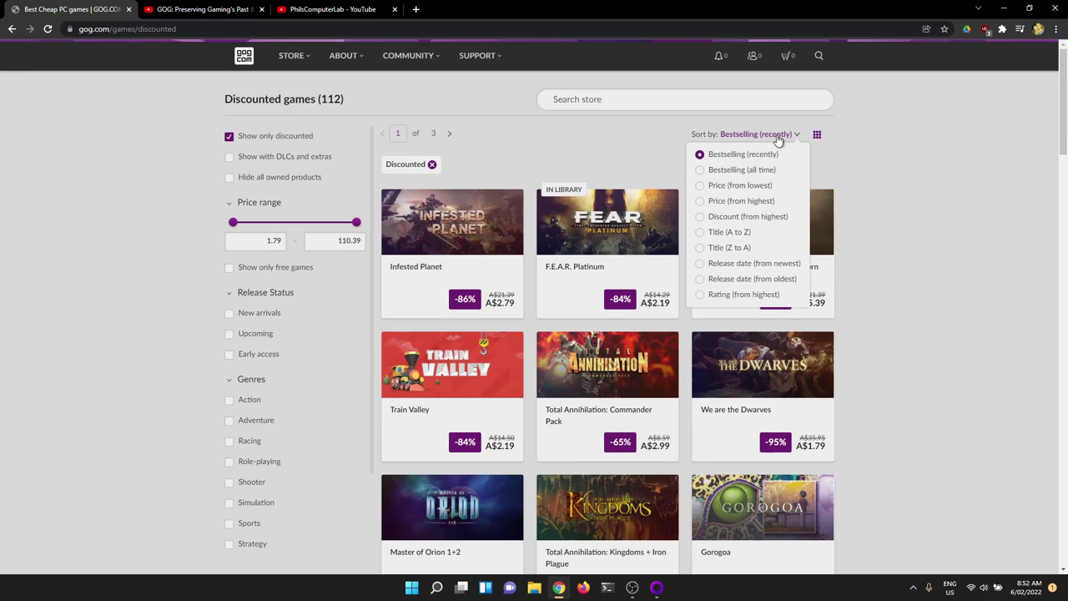
{"action": "left_click", "coordinate": [775, 279]}
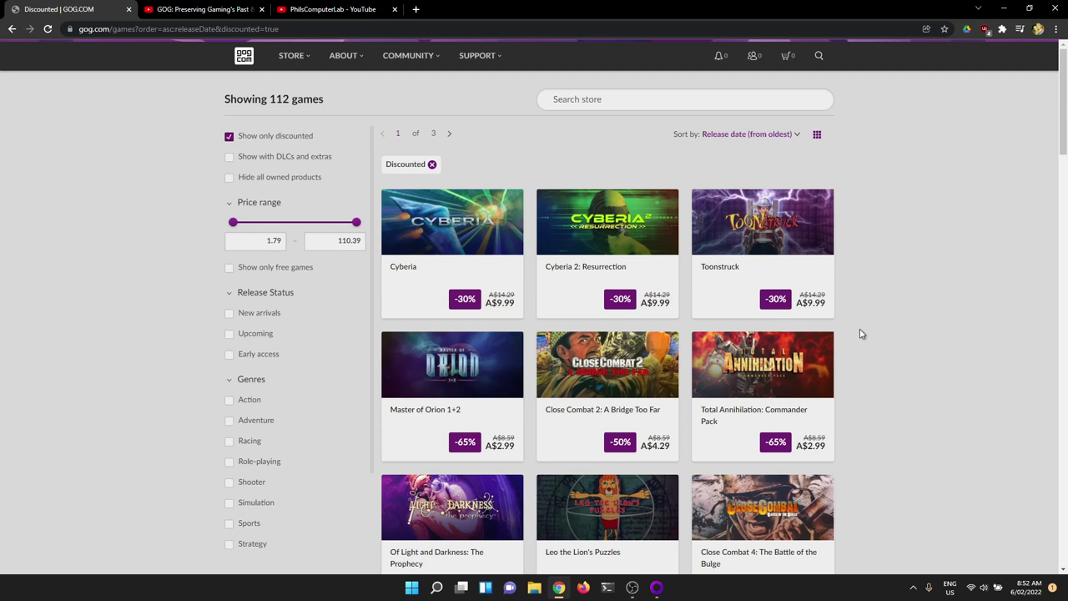
Step: Open Toonstruck's store page in a new tab
{"action": "right_click", "coordinate": [762, 225]}
{"action": "left_click", "coordinate": [781, 235]}
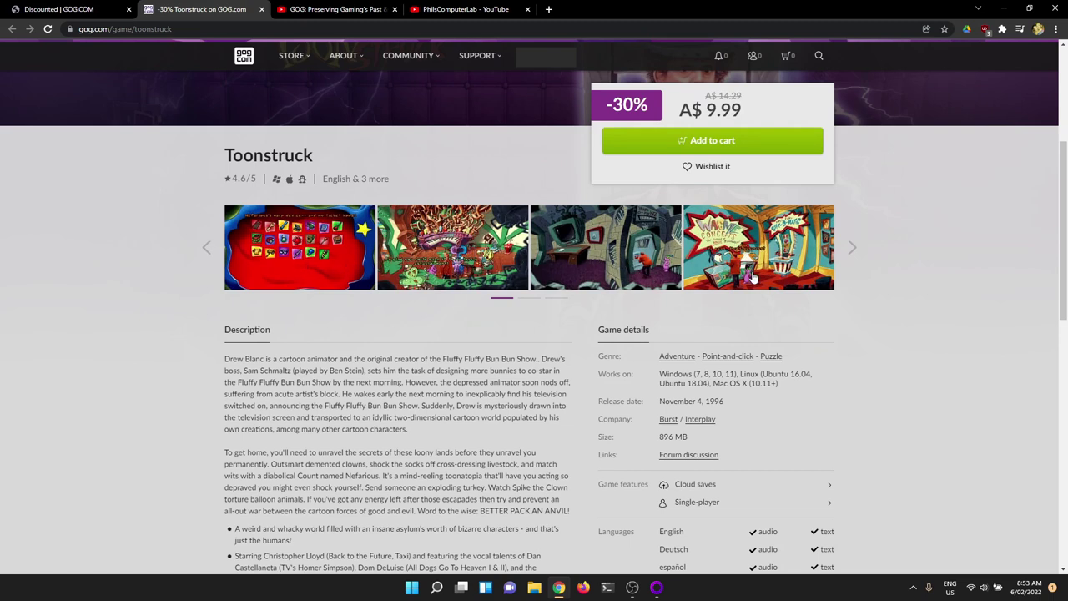
{"action": "scroll", "coordinate": [866, 323], "scroll_direction": "up", "scroll_amount": 2}
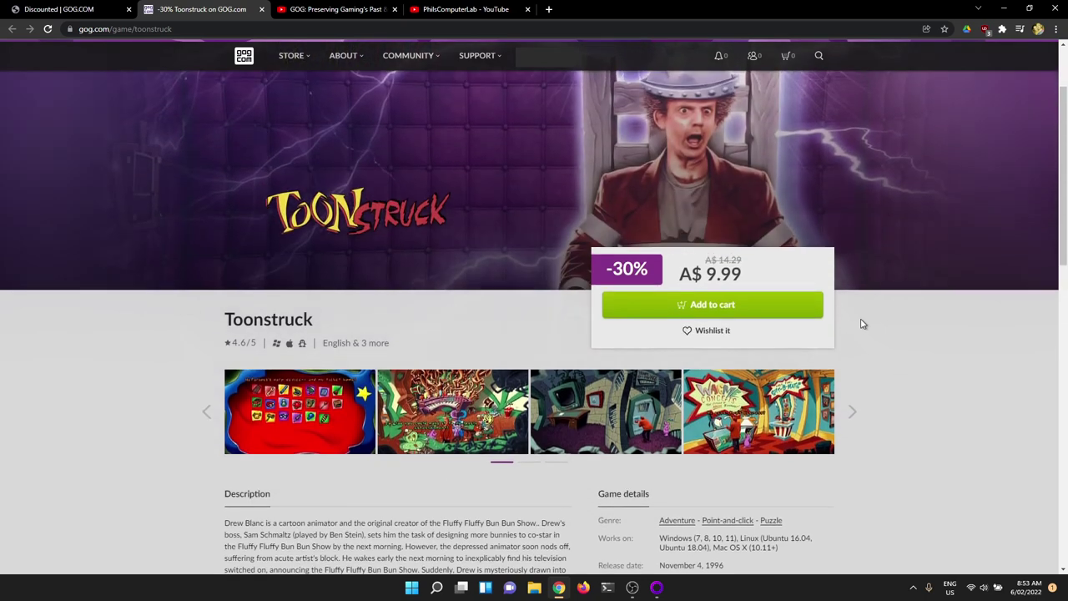
{"action": "scroll", "coordinate": [865, 323], "scroll_direction": "down", "scroll_amount": 3}
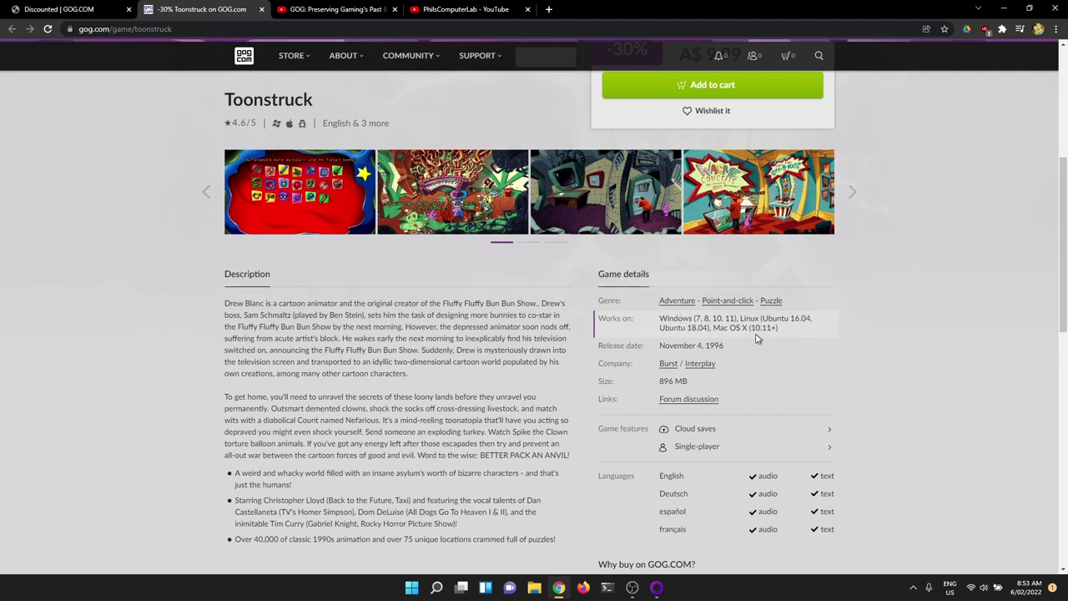
{"action": "scroll", "coordinate": [865, 347], "scroll_direction": "up", "scroll_amount": 3}
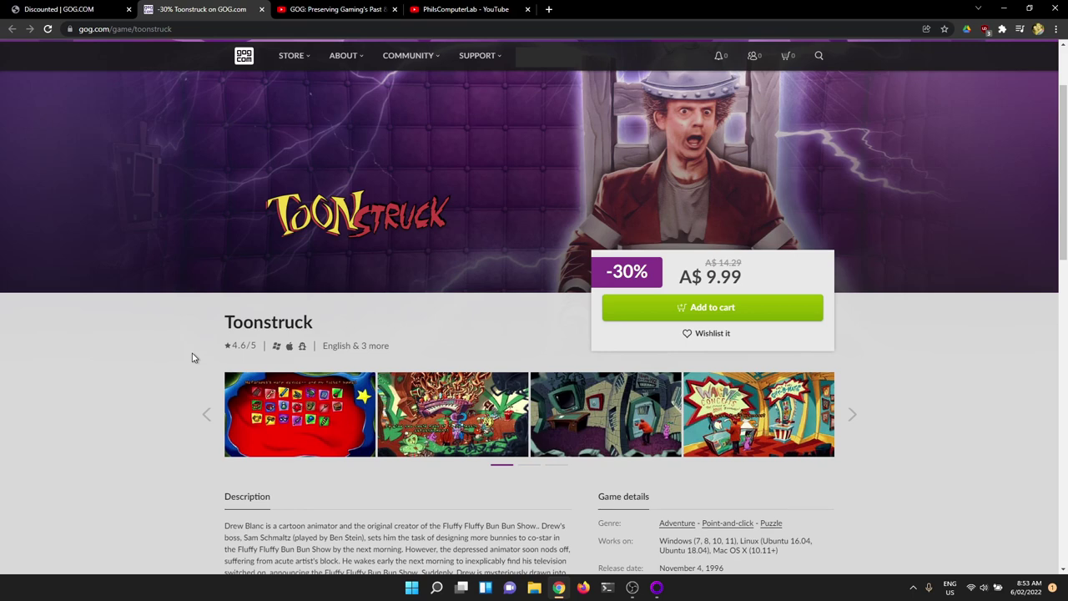
Step: Return to the Discounted tab and scroll through the 112 discounted games
{"action": "left_click", "coordinate": [67, 9]}
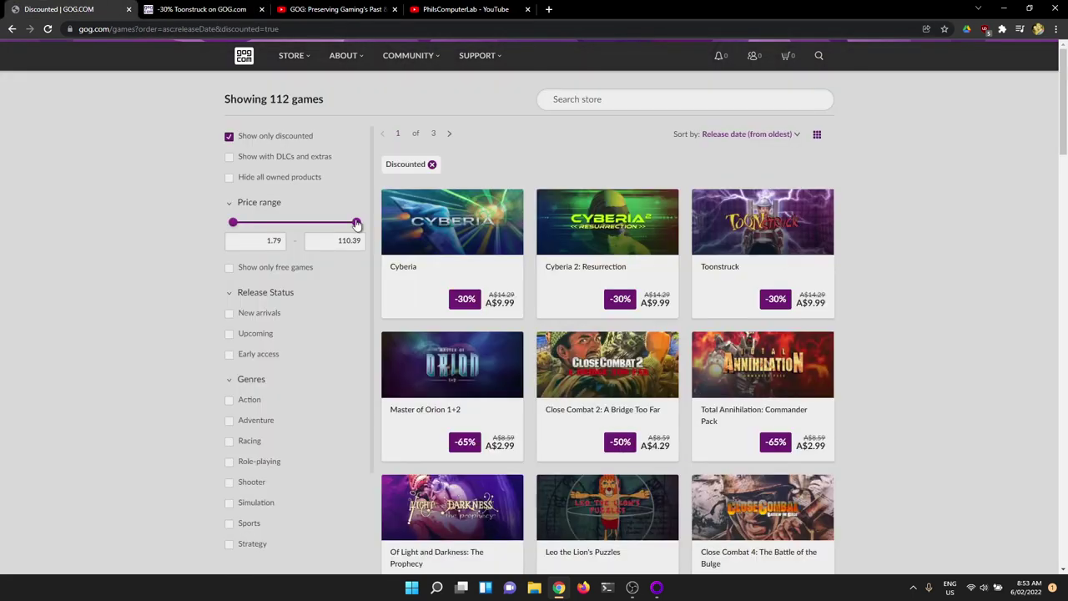
{"action": "scroll", "coordinate": [889, 355], "scroll_direction": "down", "scroll_amount": 3}
{"action": "scroll", "coordinate": [898, 338], "scroll_direction": "down", "scroll_amount": 3}
{"action": "scroll", "coordinate": [909, 324], "scroll_direction": "down", "scroll_amount": 2}
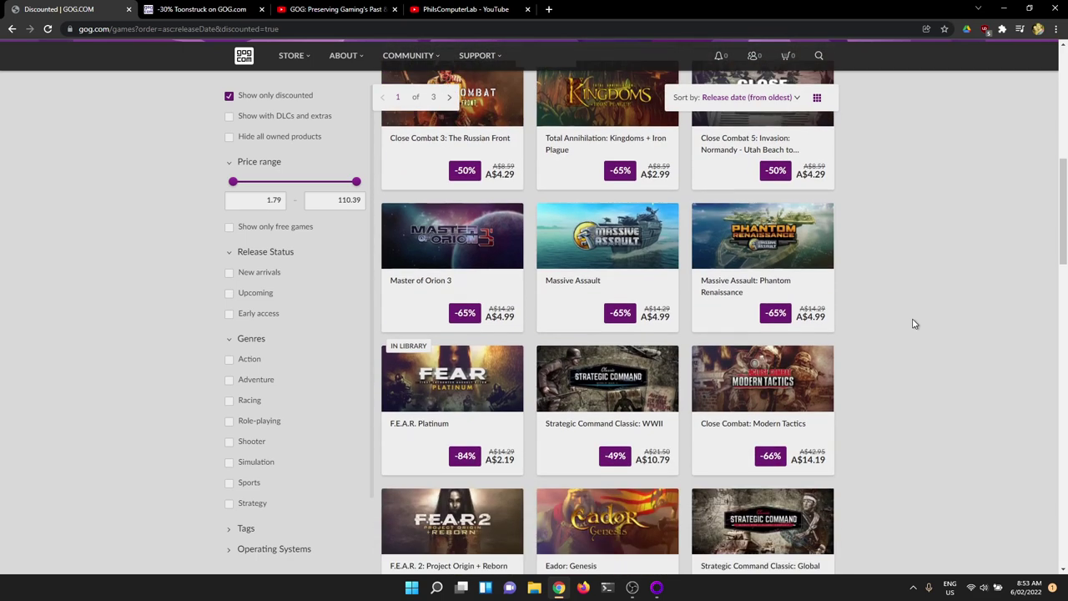
{"action": "scroll", "coordinate": [922, 320], "scroll_direction": "down", "scroll_amount": 3}
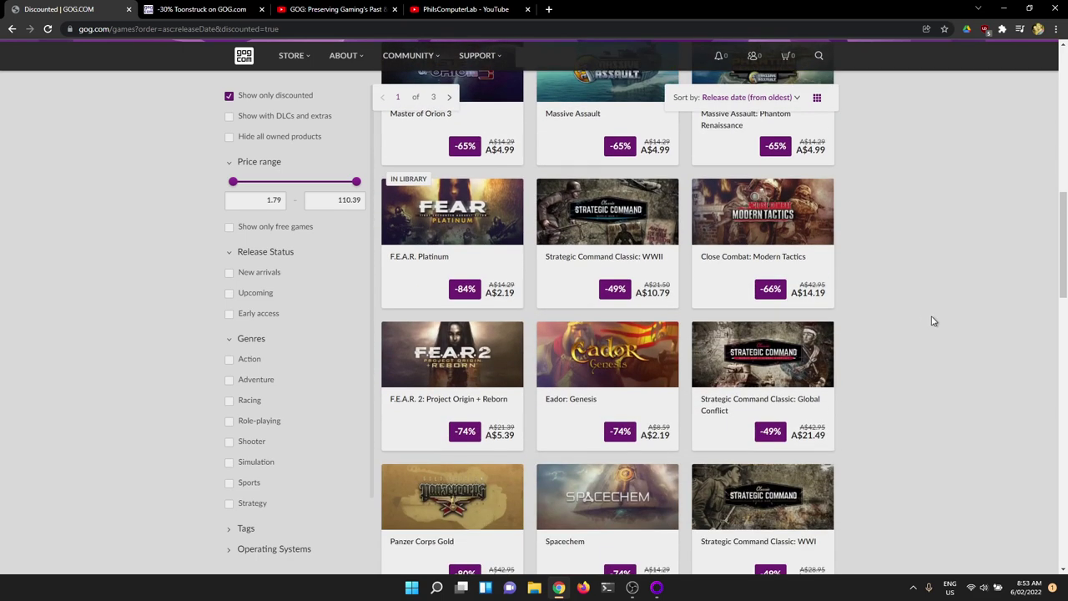
{"action": "scroll", "coordinate": [926, 321], "scroll_direction": "up", "scroll_amount": 10}
{"action": "scroll", "coordinate": [934, 320], "scroll_direction": "up", "scroll_amount": 2}
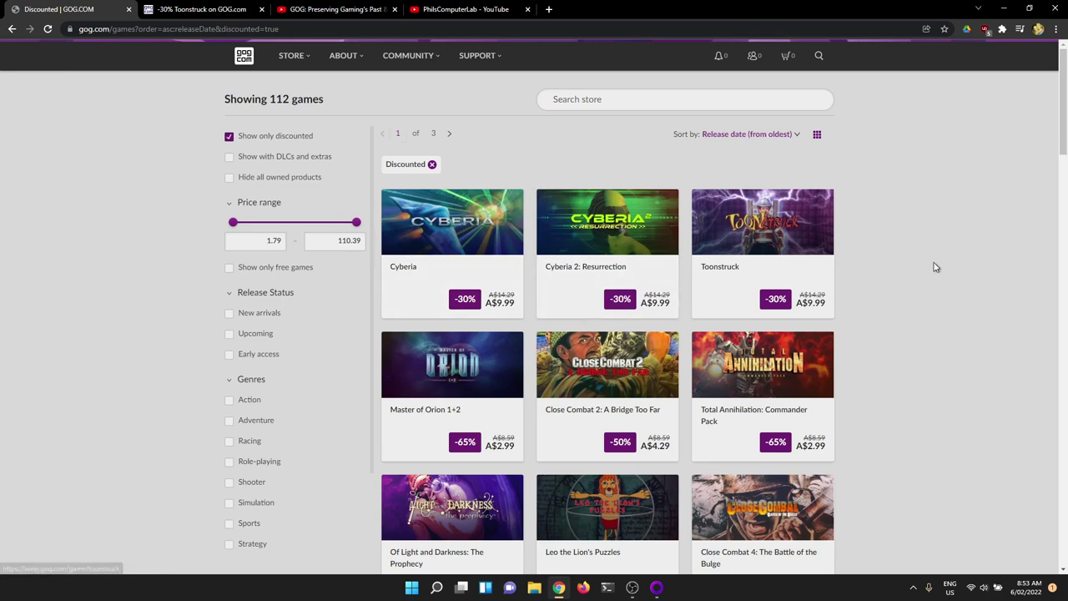
Step: Switch to GOG Galaxy and scroll the Owned games grid from Akalabeth to XIII
{"action": "left_click", "coordinate": [657, 587]}
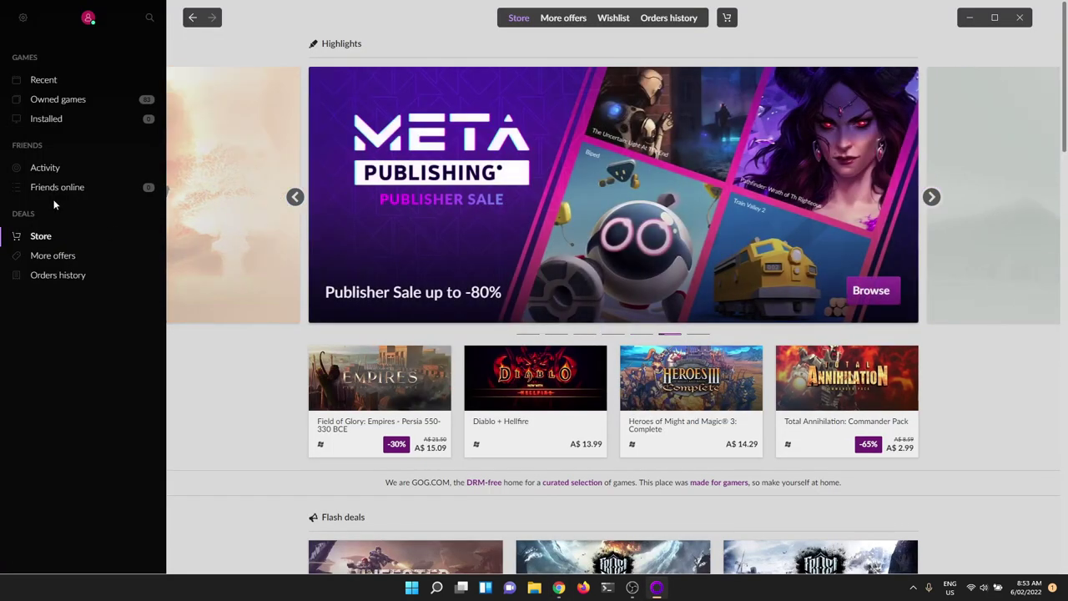
{"action": "left_click", "coordinate": [65, 101]}
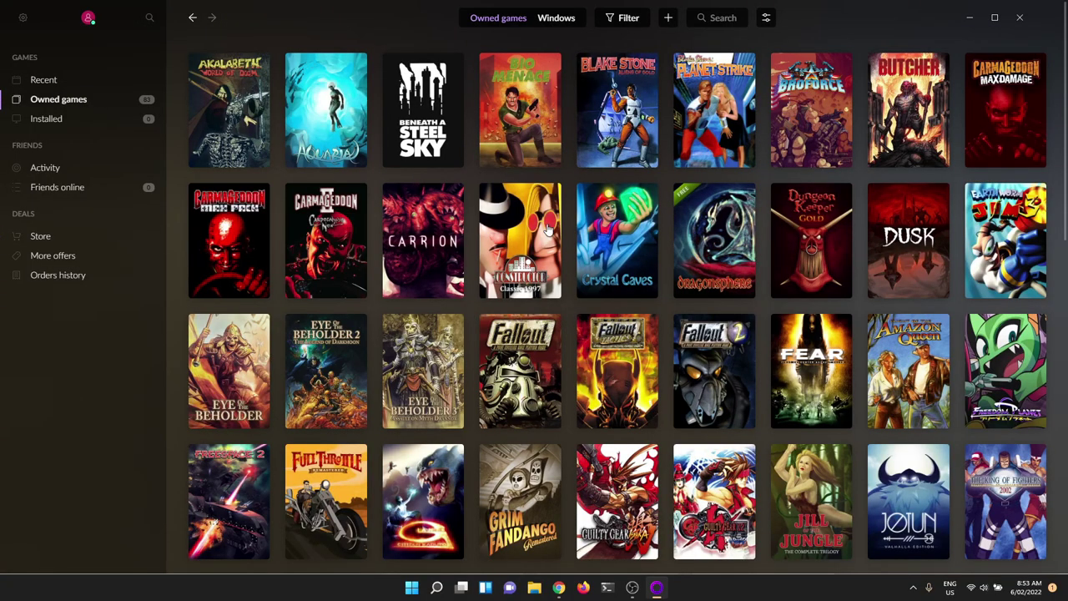
{"action": "scroll", "coordinate": [760, 272], "scroll_direction": "down", "scroll_amount": 5}
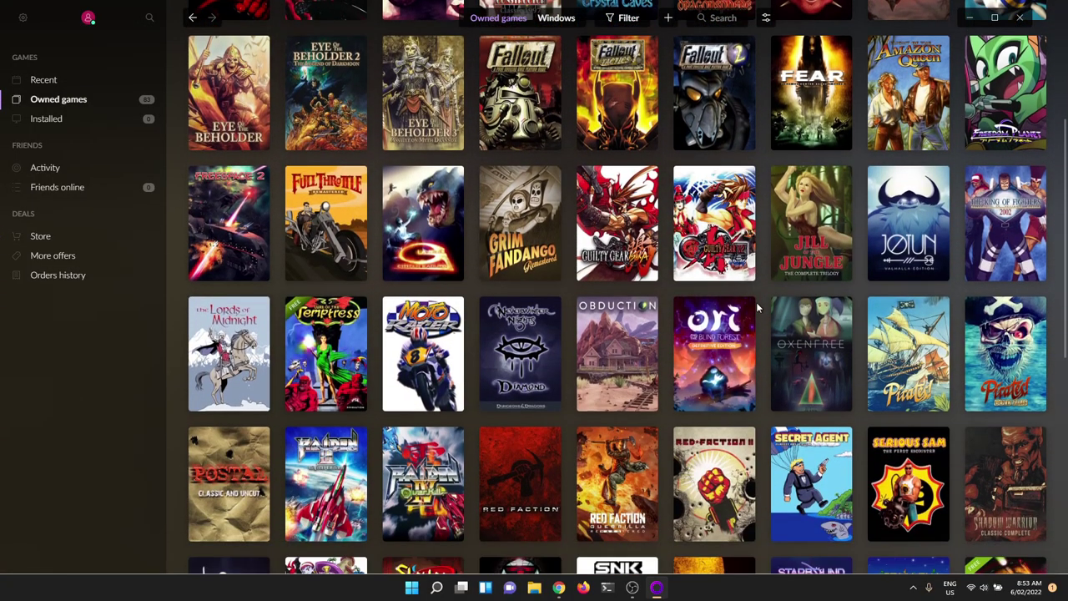
{"action": "scroll", "coordinate": [756, 307], "scroll_direction": "down", "scroll_amount": 2}
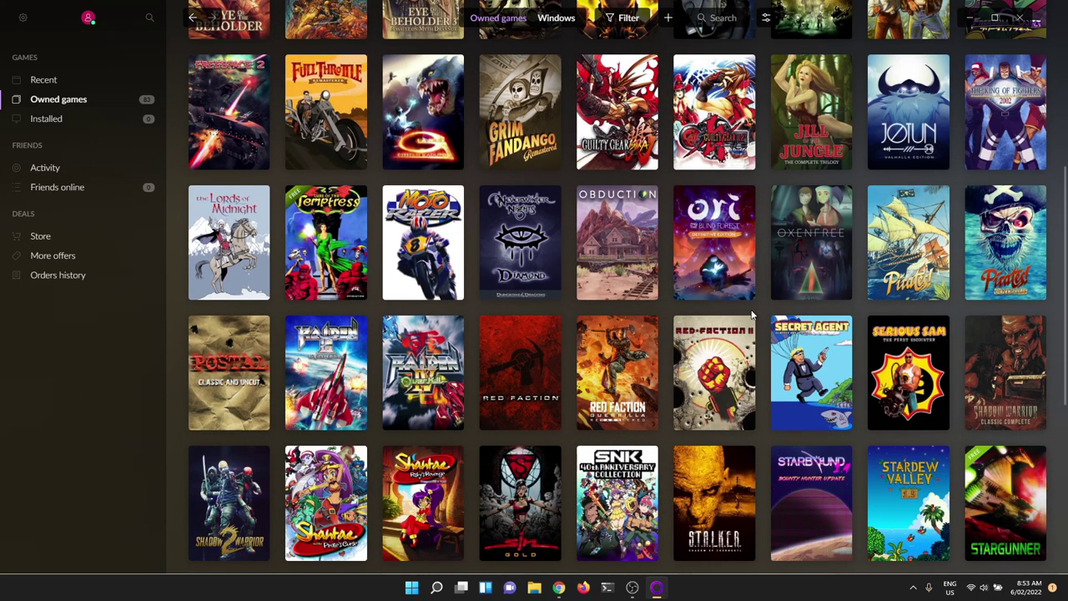
{"action": "scroll", "coordinate": [753, 315], "scroll_direction": "down", "scroll_amount": 5}
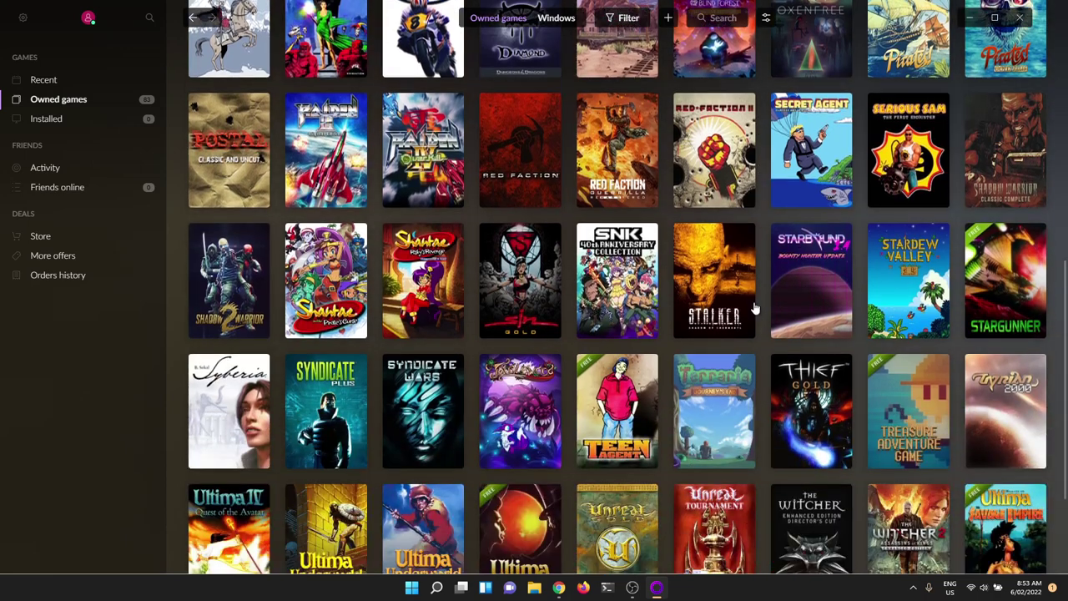
{"action": "scroll", "coordinate": [754, 310], "scroll_direction": "down", "scroll_amount": 2}
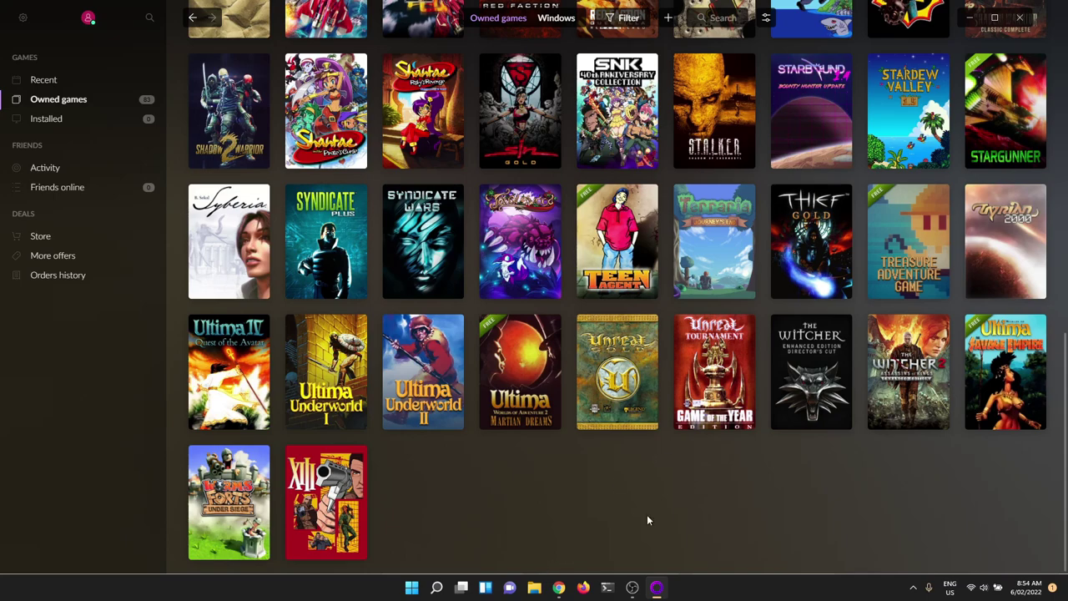
{"action": "scroll", "coordinate": [696, 502], "scroll_direction": "up", "scroll_amount": 5}
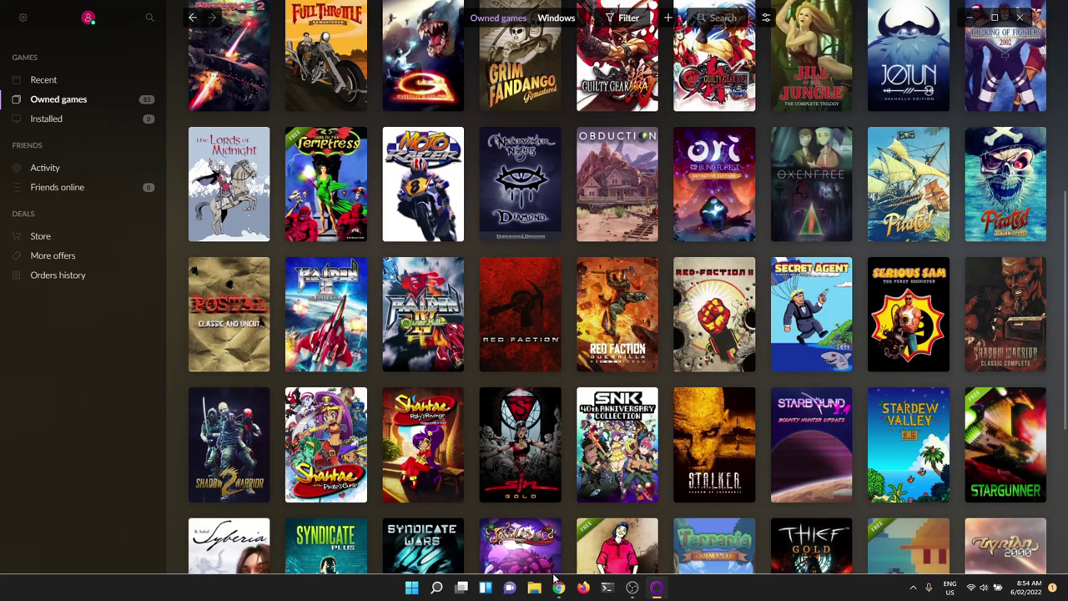
Step: Open Blake Stone: Aliens of Gold's download details from the account's Games collection
{"action": "left_click", "coordinate": [557, 586]}
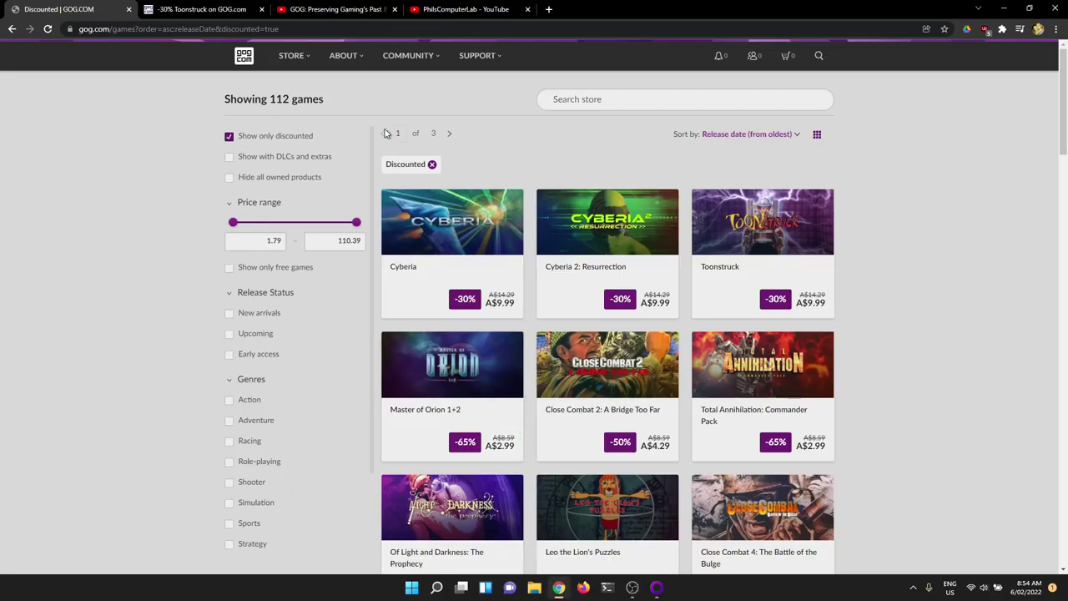
{"action": "mouse_move", "coordinate": [551, 84]}
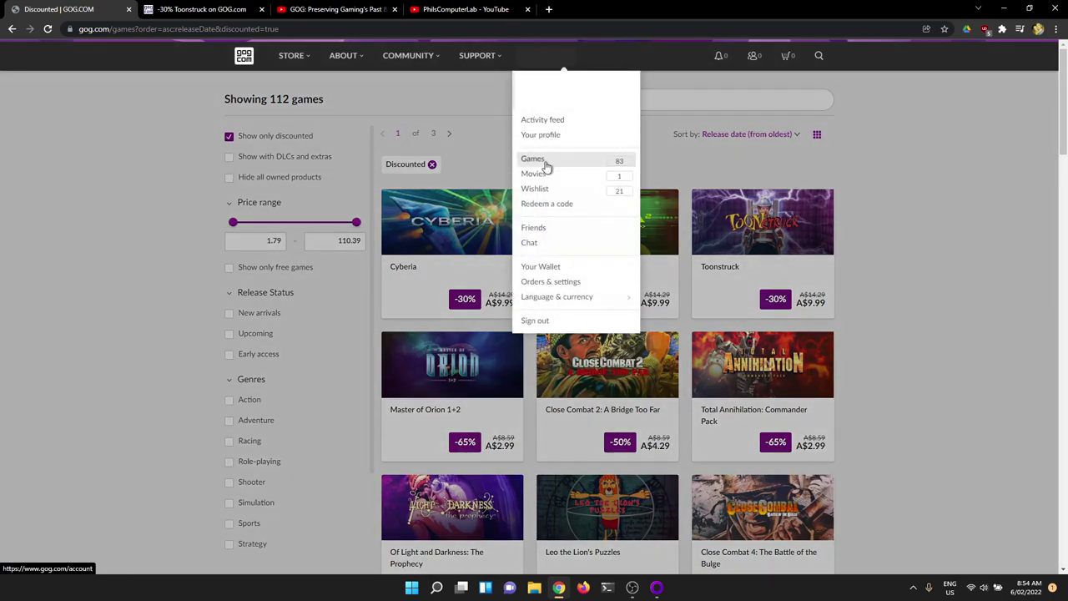
{"action": "left_click", "coordinate": [539, 160]}
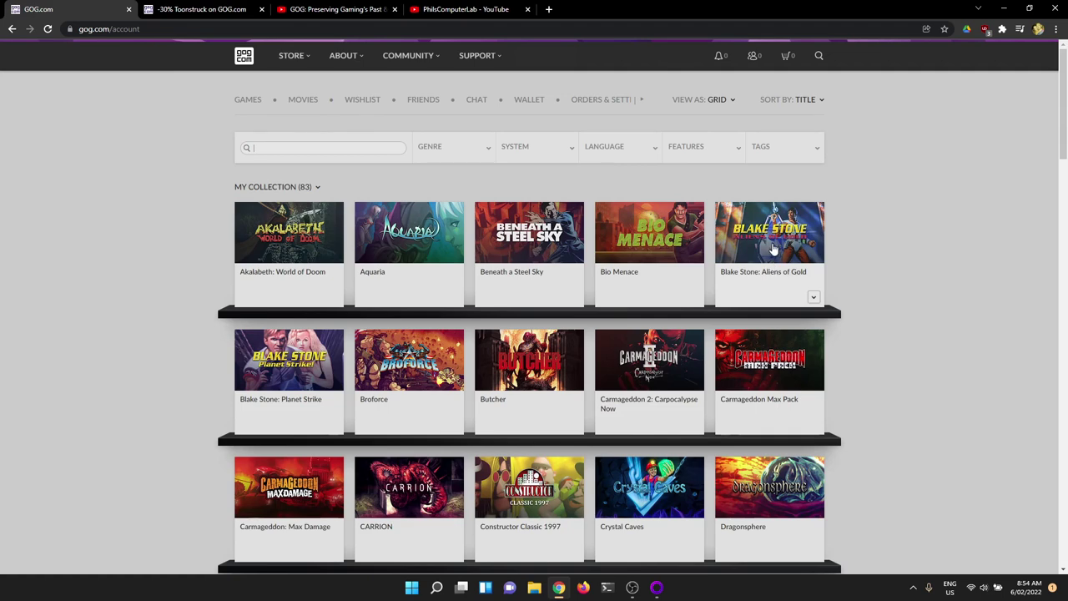
{"action": "left_click", "coordinate": [768, 248]}
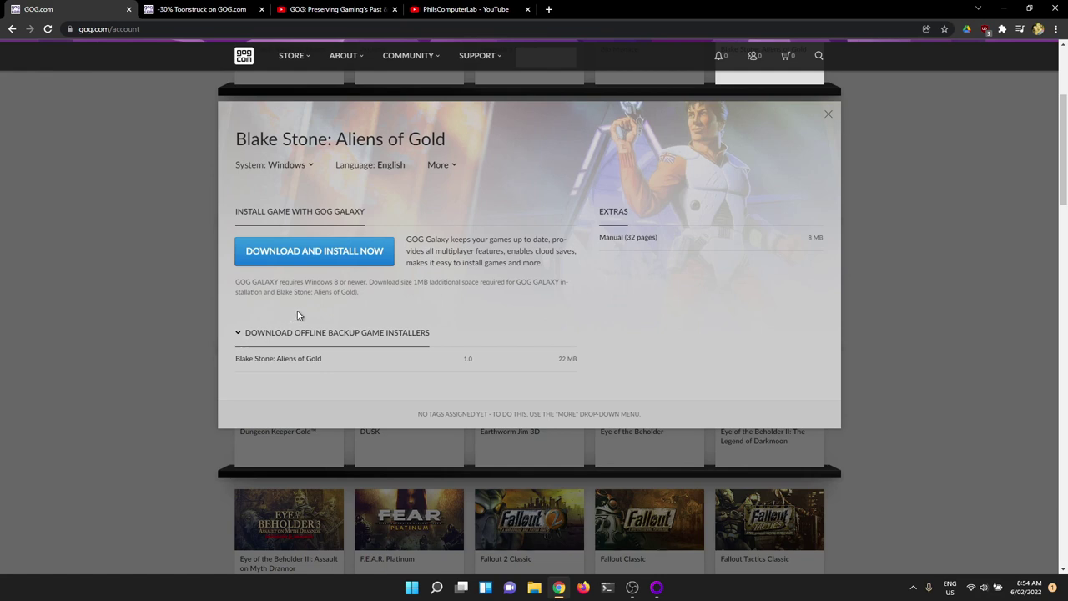
{"action": "mouse_move", "coordinate": [657, 590]}
{"action": "left_click", "coordinate": [238, 335]}
{"action": "left_click", "coordinate": [239, 337]}
{"action": "left_click", "coordinate": [309, 170]}
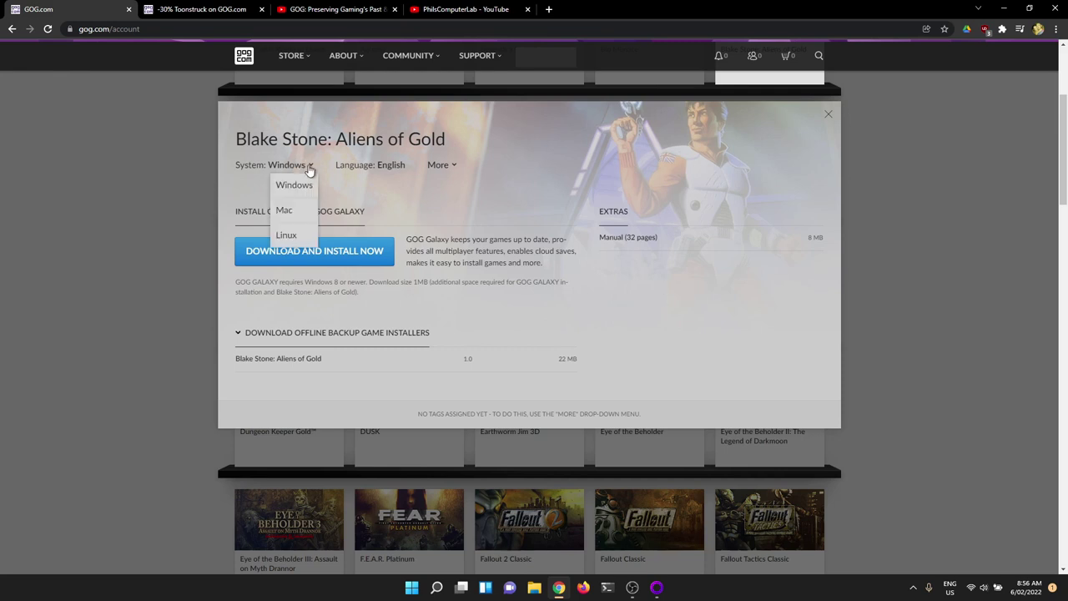
{"action": "left_click", "coordinate": [292, 234]}
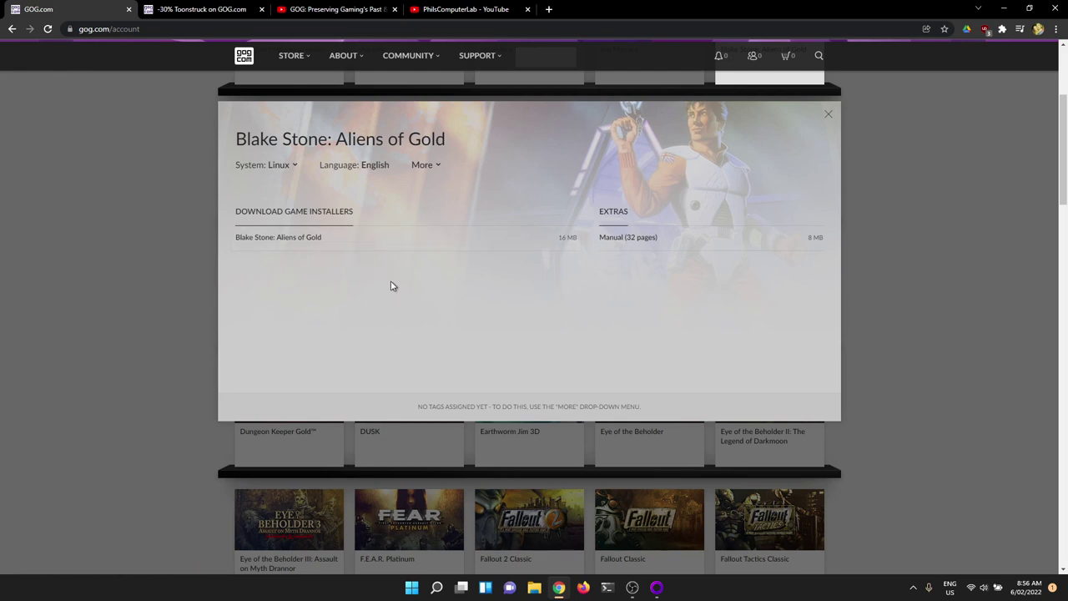
{"action": "left_click", "coordinate": [291, 173]}
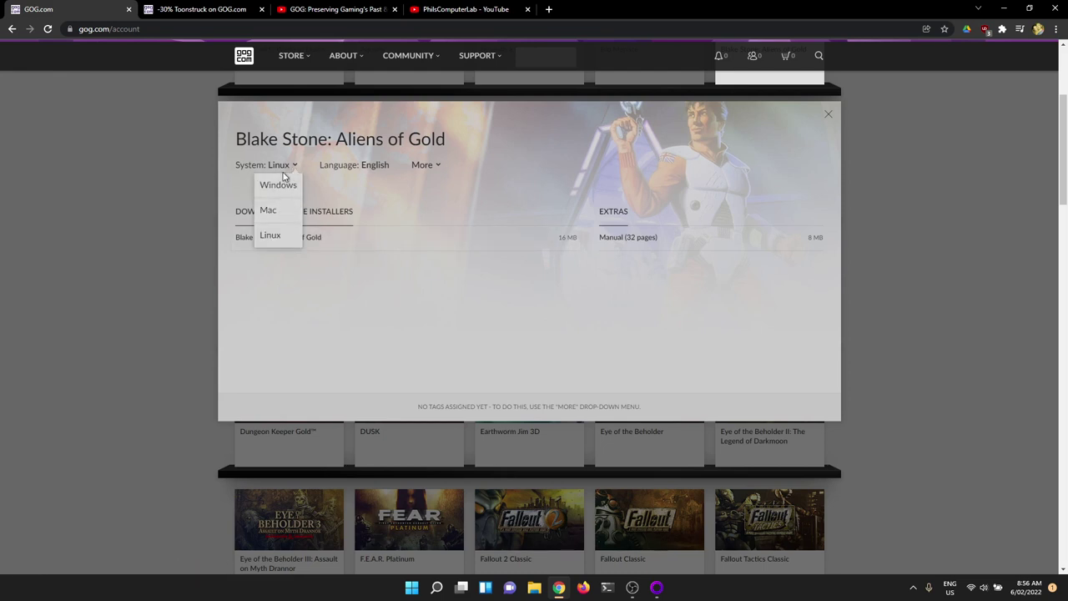
{"action": "left_click", "coordinate": [284, 182]}
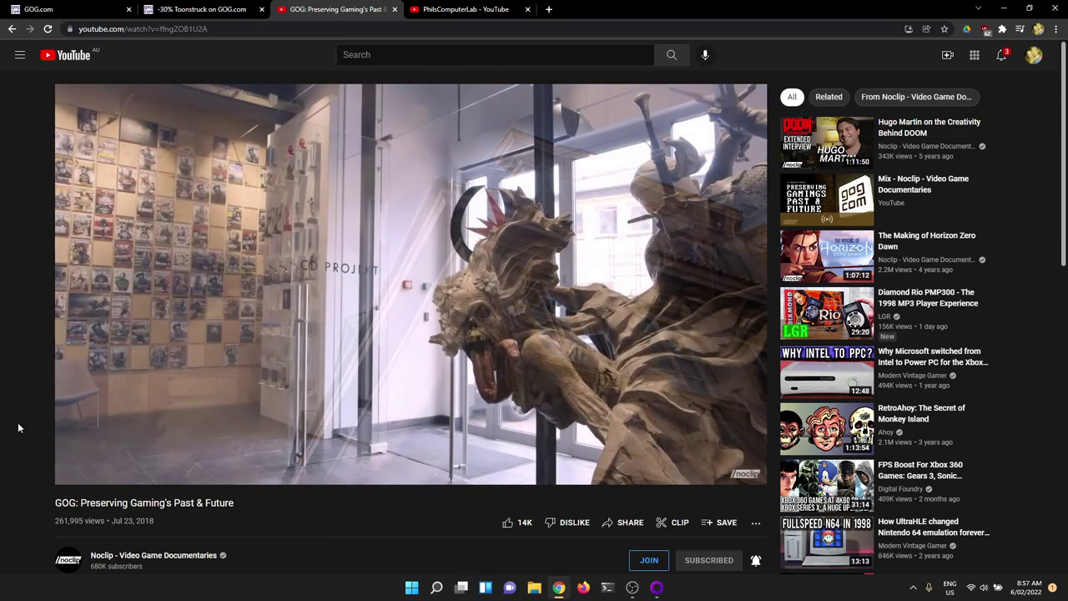
Step: Let the GOG documentary play, then pause it at 13:14 in 'The Hunt' chapter
{"action": "key", "text": "m"}
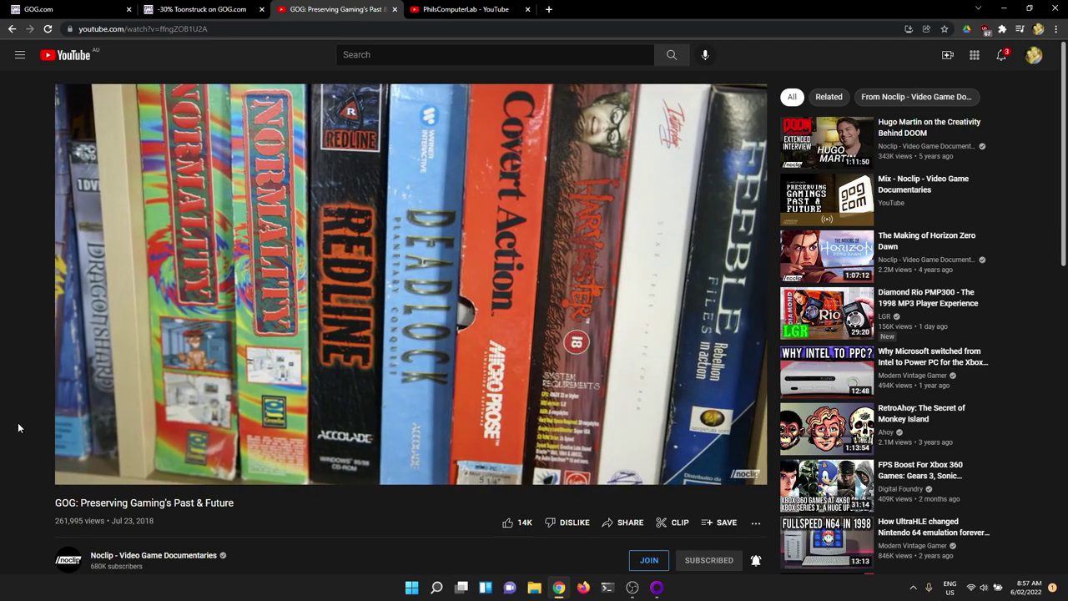
{"action": "left_click", "coordinate": [72, 441]}
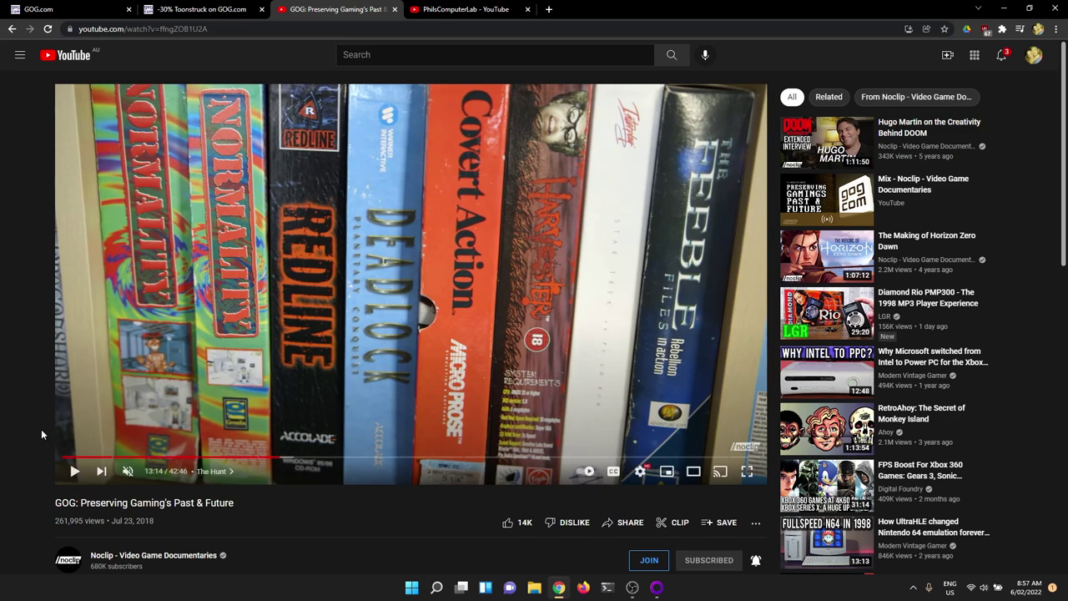
Step: Switch to the PhilsComputerLab channel tab and browse its Home page
{"action": "left_click", "coordinate": [467, 10]}
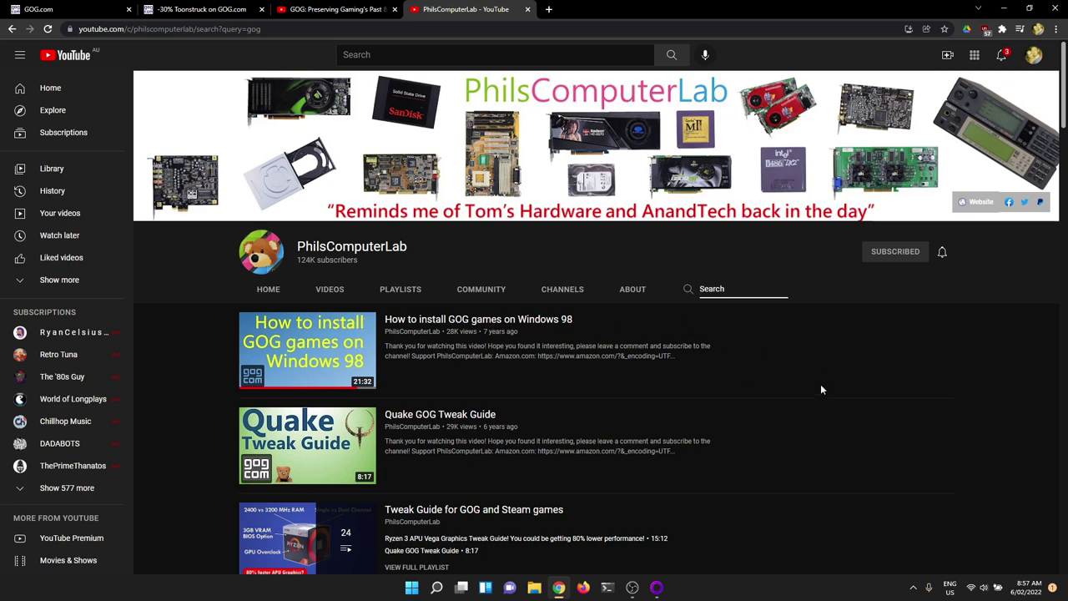
{"action": "scroll", "coordinate": [820, 389], "scroll_direction": "down", "scroll_amount": 7}
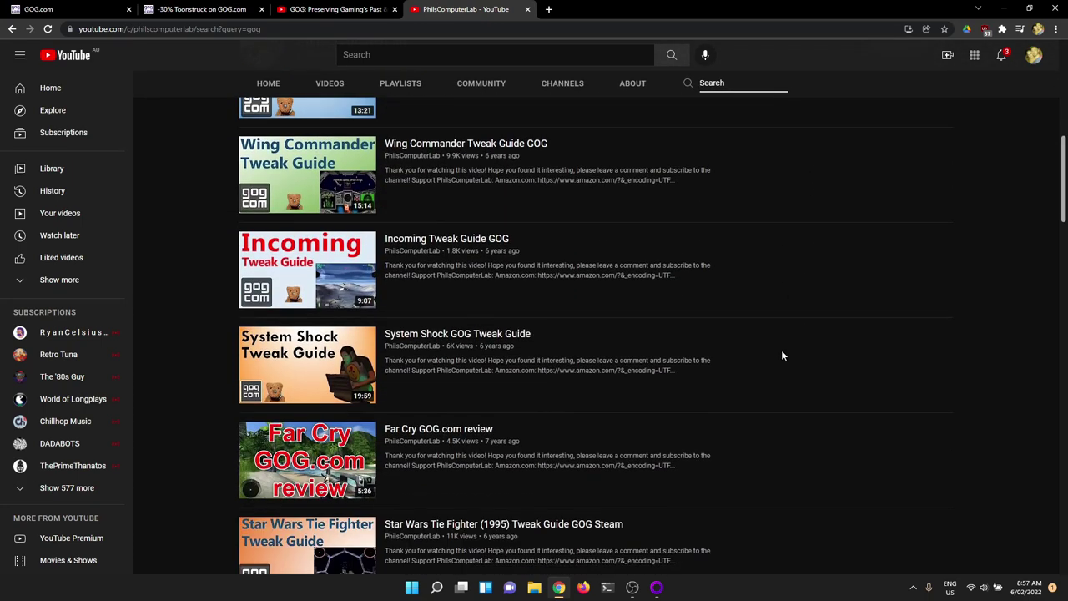
{"action": "scroll", "coordinate": [783, 353], "scroll_direction": "down", "scroll_amount": 2}
{"action": "scroll", "coordinate": [525, 221], "scroll_direction": "up", "scroll_amount": 10}
{"action": "left_click", "coordinate": [269, 83]}
{"action": "scroll", "coordinate": [574, 344], "scroll_direction": "down", "scroll_amount": 1}
{"action": "mouse_move", "coordinate": [790, 302]}
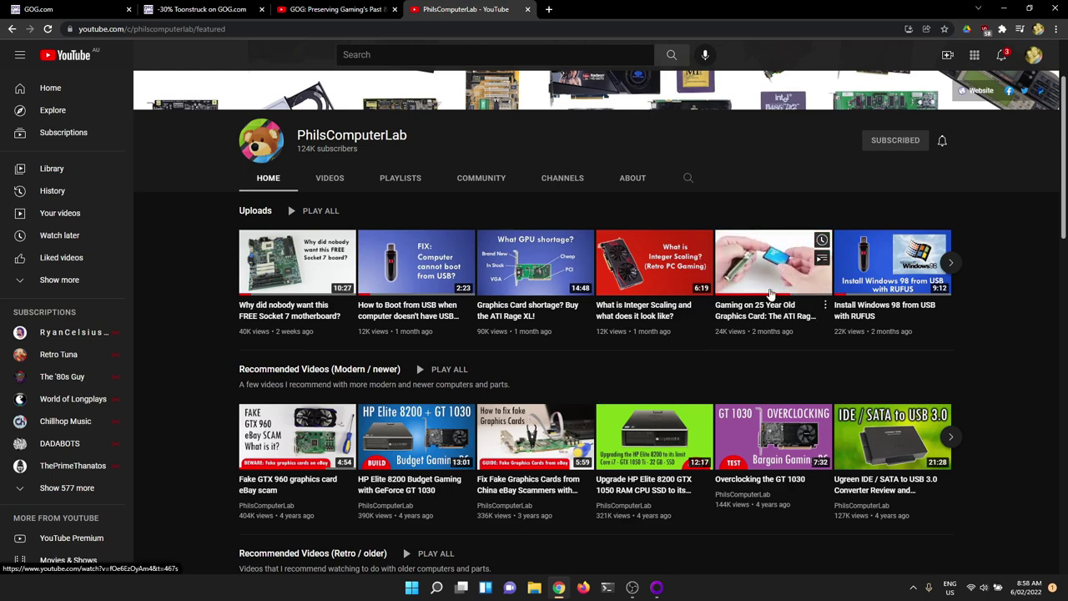
{"action": "scroll", "coordinate": [983, 352], "scroll_direction": "down", "scroll_amount": 1}
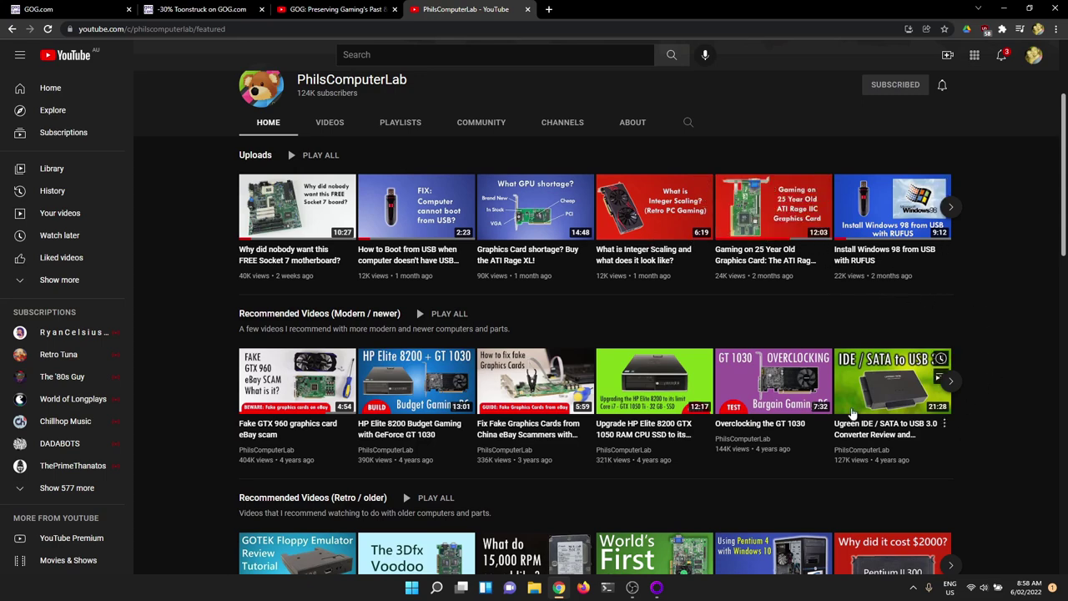
{"action": "scroll", "coordinate": [796, 387], "scroll_direction": "down", "scroll_amount": 3}
{"action": "scroll", "coordinate": [767, 350], "scroll_direction": "down", "scroll_amount": 2}
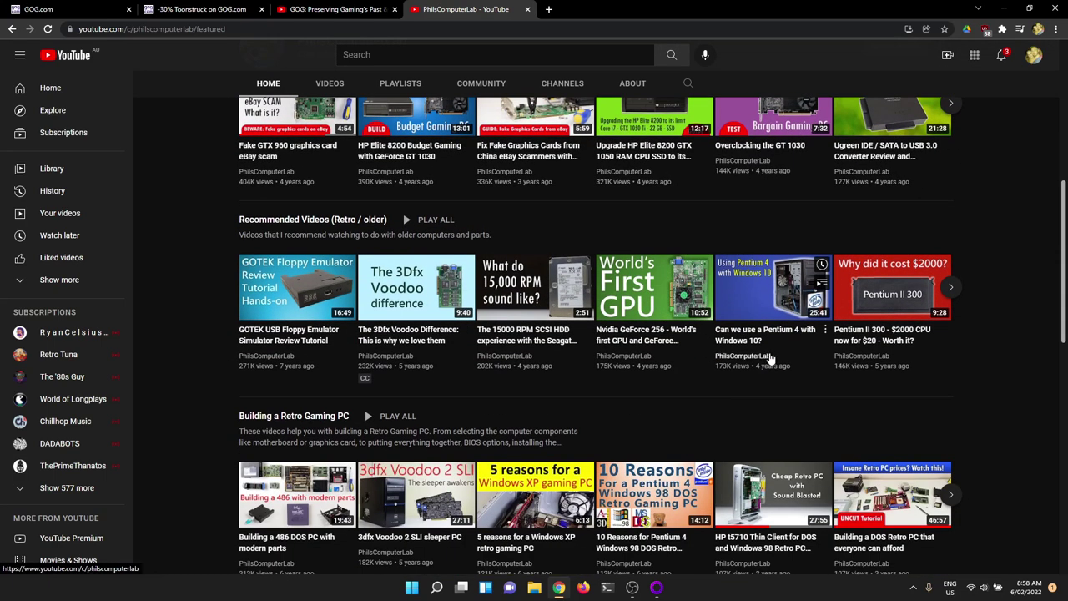
{"action": "scroll", "coordinate": [753, 370], "scroll_direction": "up", "scroll_amount": 8}
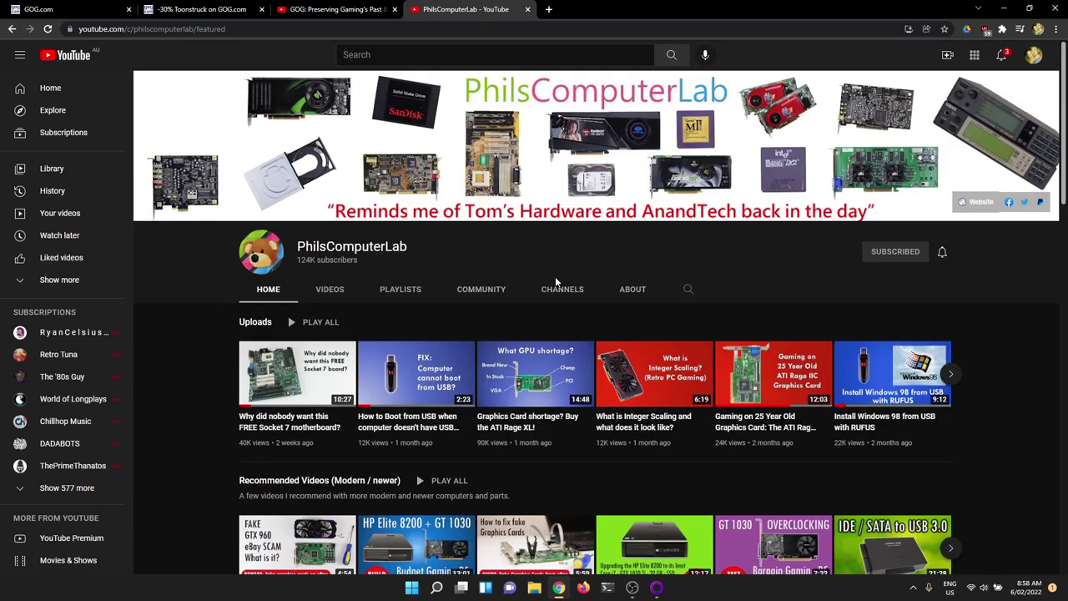
Step: Search the channel for 'gog' and scroll through the GOG tweak-guide results
{"action": "left_click", "coordinate": [688, 289]}
{"action": "type", "text": "gog"}
{"action": "key", "text": "Return"}
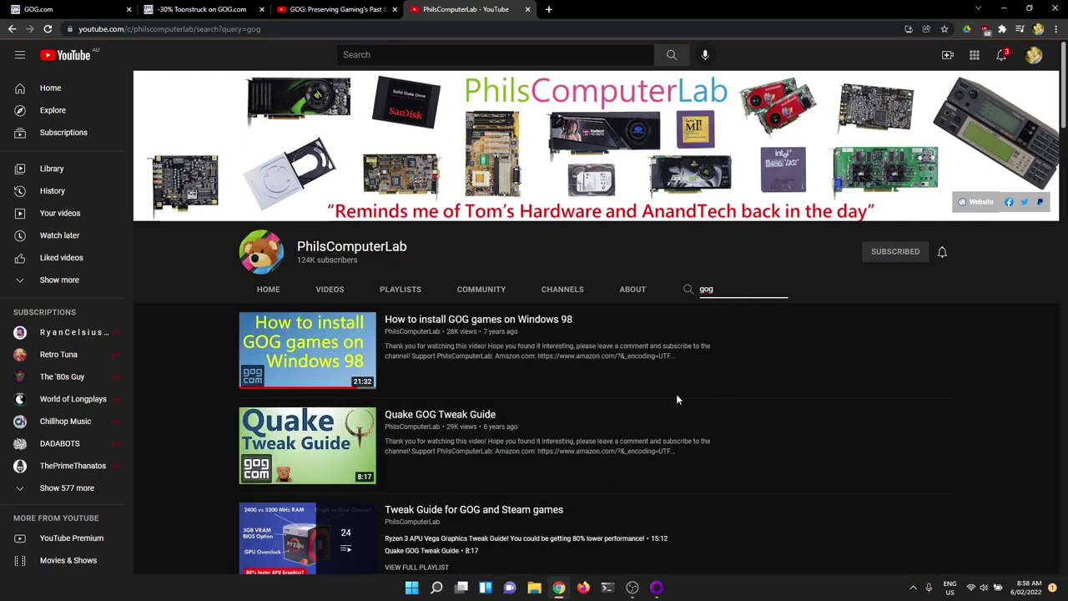
{"action": "scroll", "coordinate": [683, 395], "scroll_direction": "down", "scroll_amount": 2}
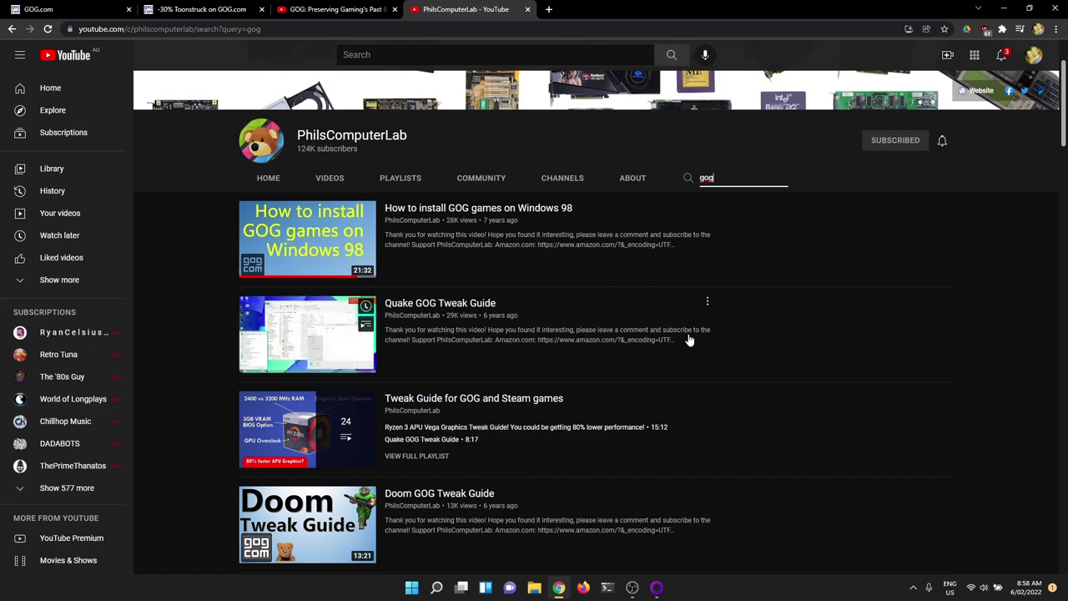
{"action": "scroll", "coordinate": [689, 341], "scroll_direction": "down", "scroll_amount": 2}
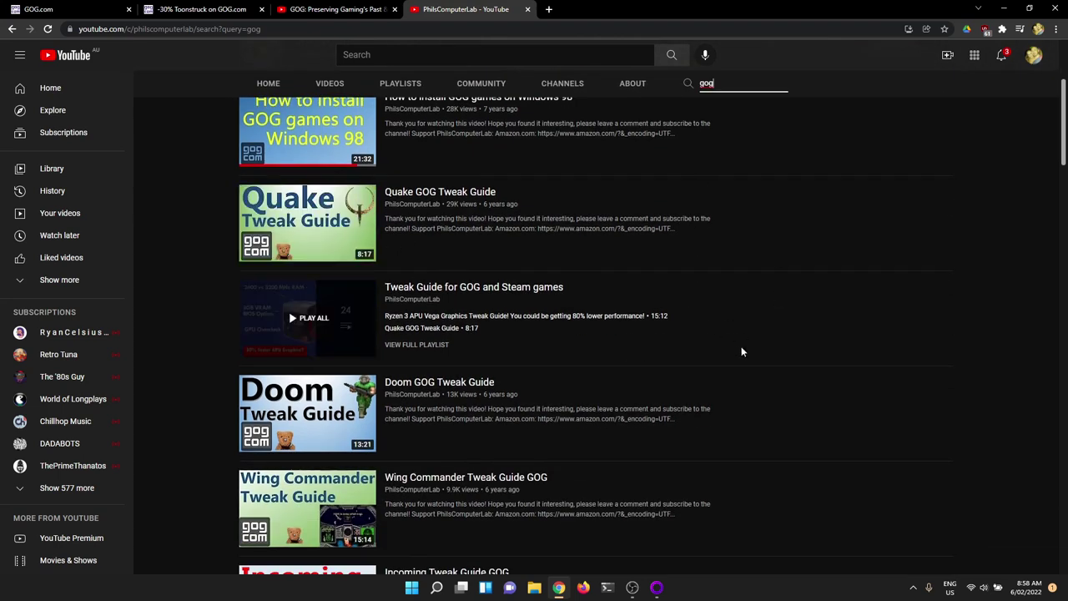
{"action": "scroll", "coordinate": [696, 336], "scroll_direction": "down", "scroll_amount": 6}
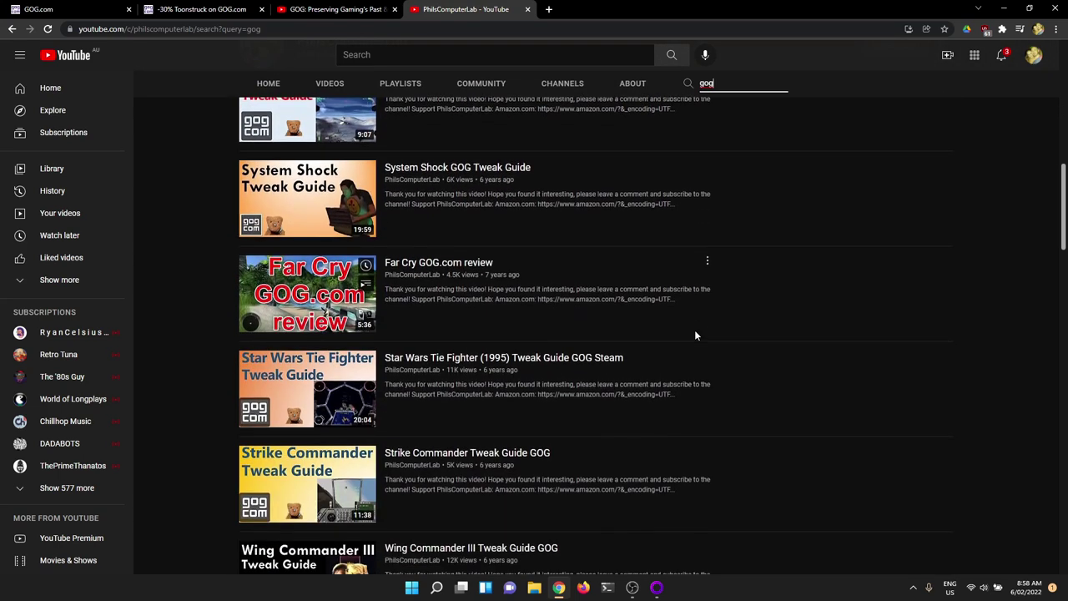
{"action": "scroll", "coordinate": [696, 335], "scroll_direction": "down", "scroll_amount": 8}
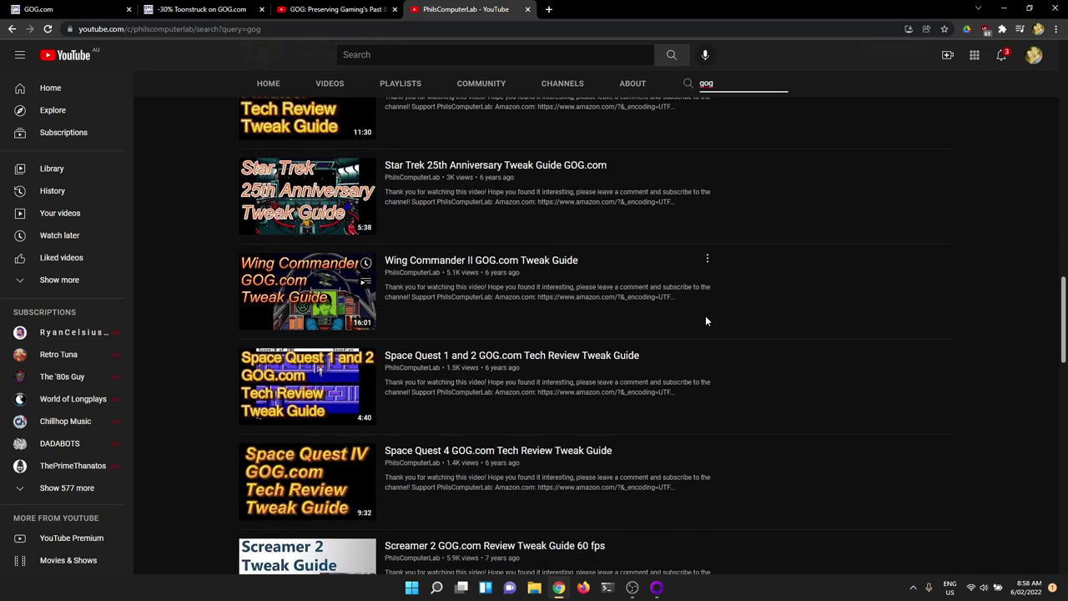
{"action": "scroll", "coordinate": [705, 321], "scroll_direction": "down", "scroll_amount": 3}
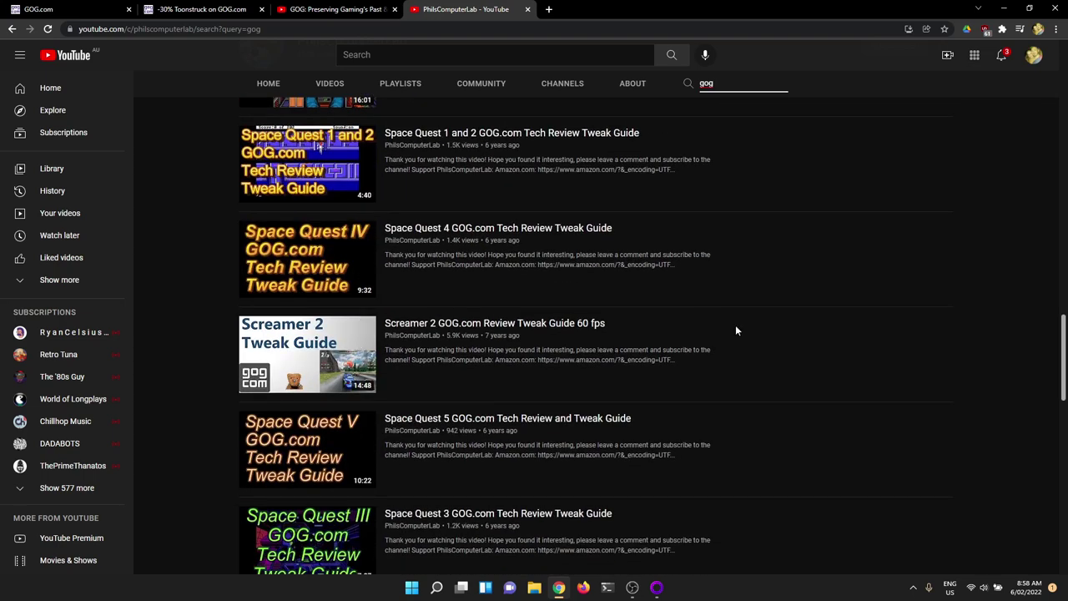
{"action": "scroll", "coordinate": [738, 327], "scroll_direction": "up", "scroll_amount": 15}
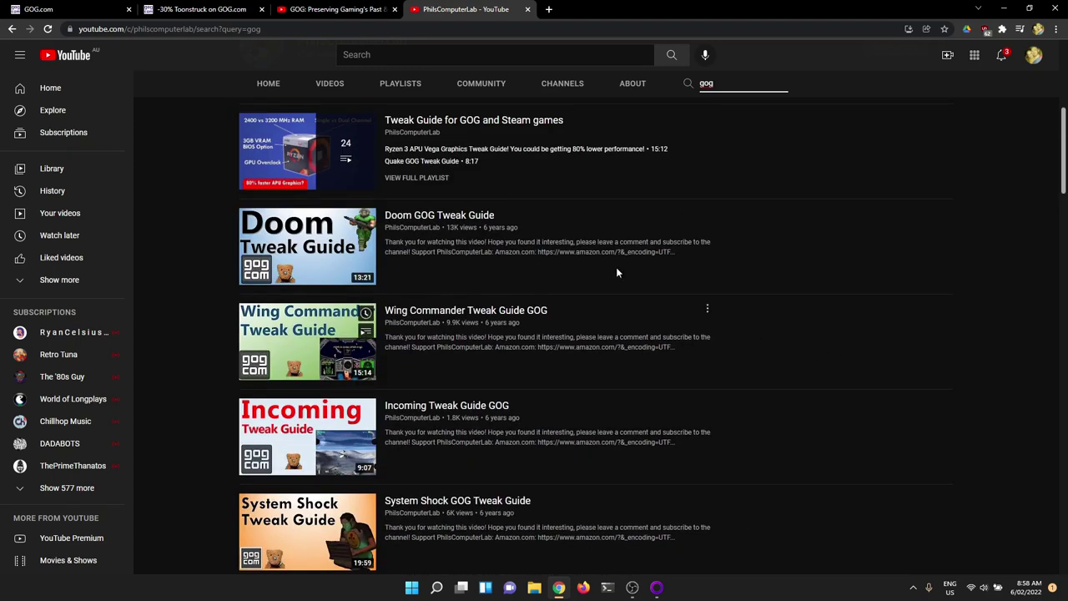
Step: Return to the GOG.com tab showing Blake Stone's 22 MB installer download panel
{"action": "left_click", "coordinate": [89, 10]}
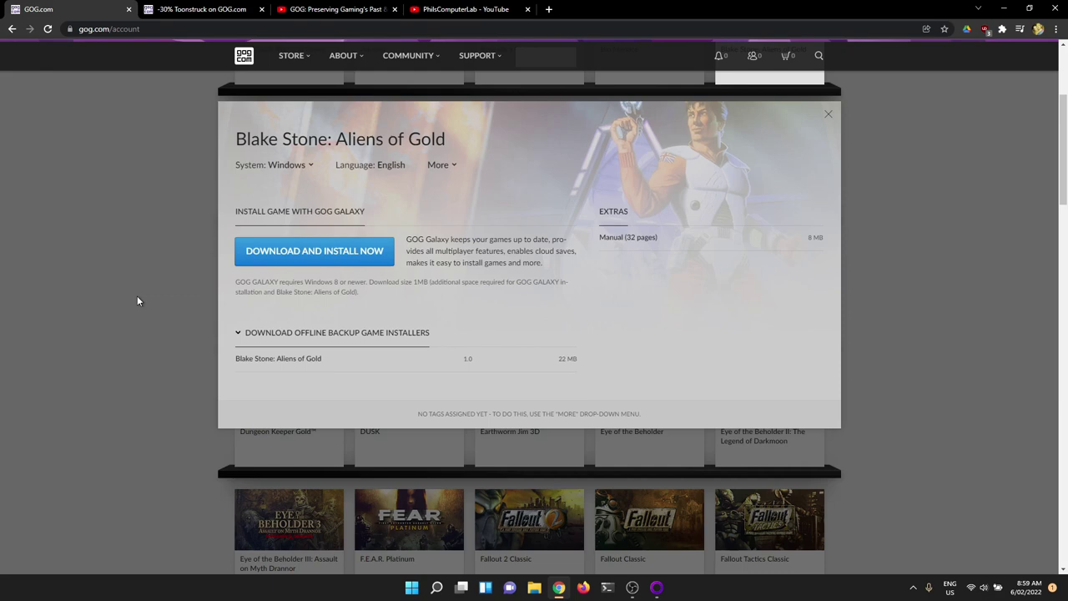
Step: Open a maximised command prompt and SSH into the RetroNAS Pi at 192.168.3.200
{"action": "key", "text": "super+d"}
{"action": "key", "text": "super+r"}
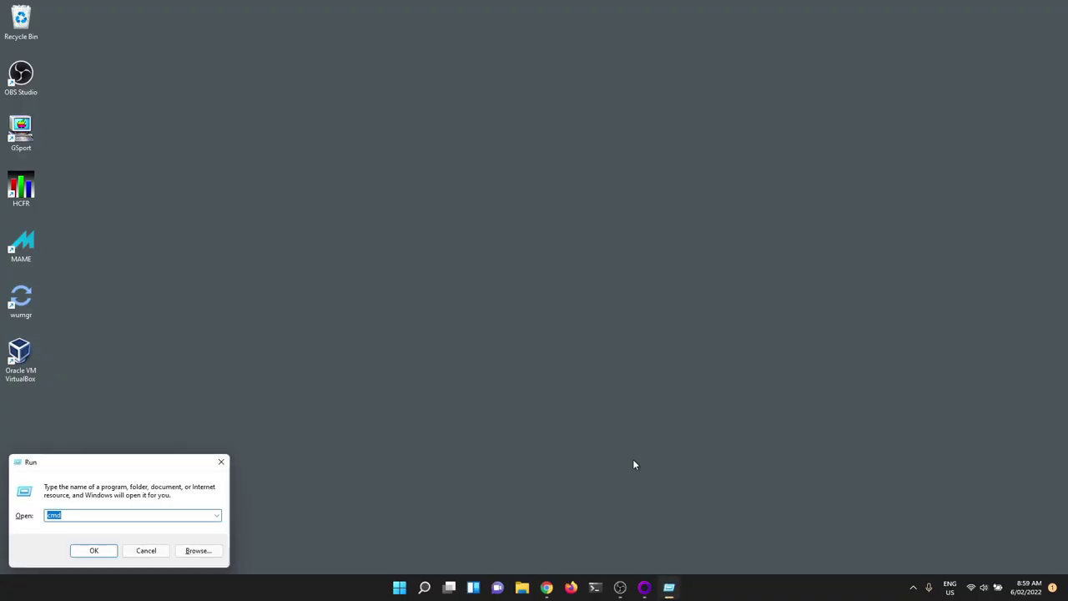
{"action": "key", "text": "Return"}
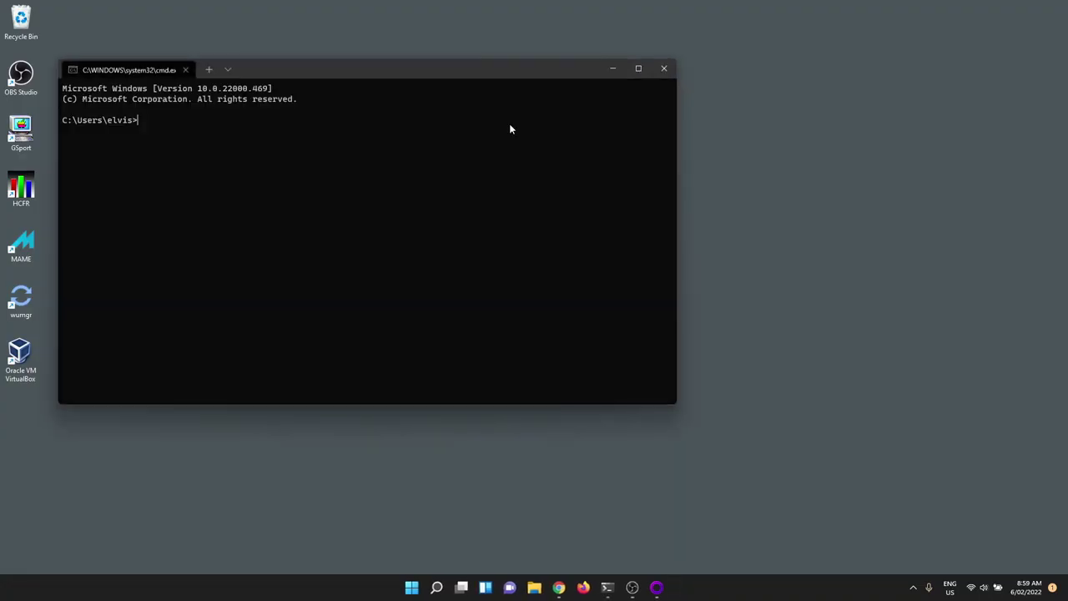
{"action": "double_click", "coordinate": [497, 69]}
{"action": "type", "text": "ssh "}
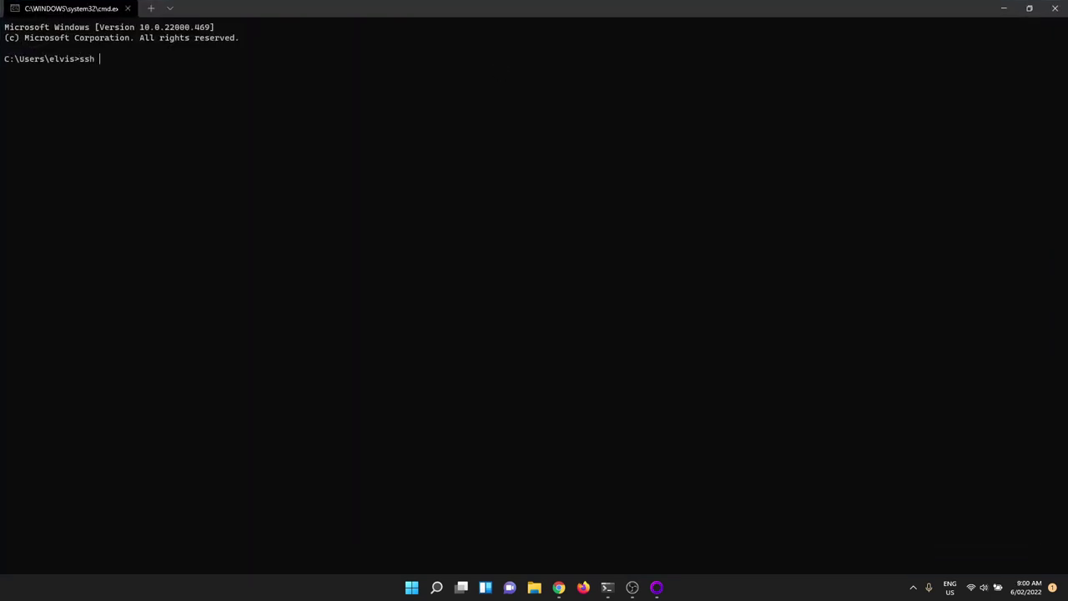
{"action": "type", "text": "pi@192.168.3.200"}
{"action": "key", "text": "Return"}
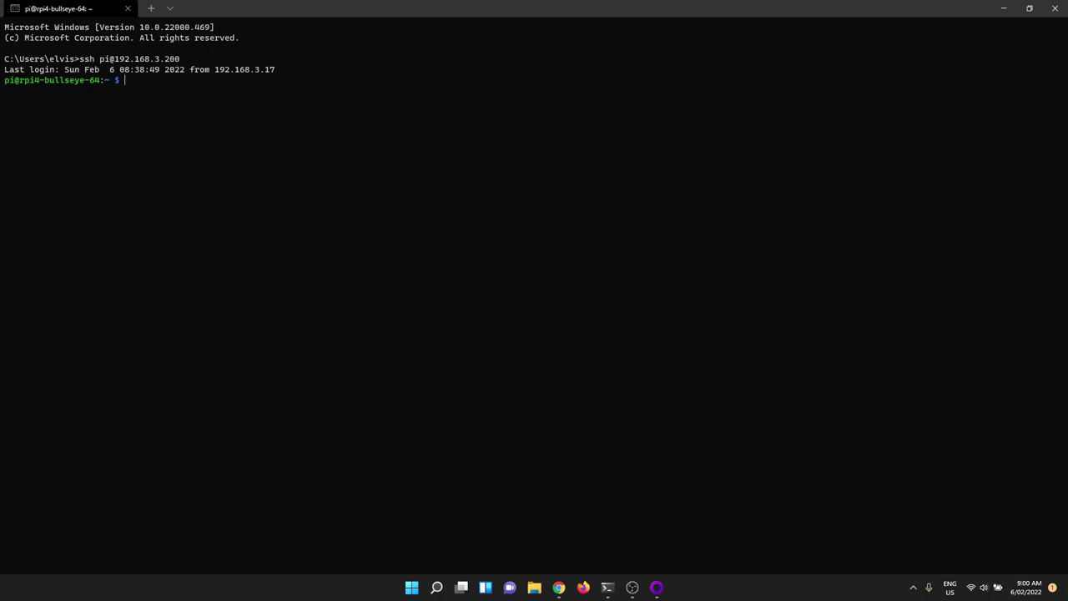
Step: Clear the screen and run sudo /opt/retronas/retronas.sh
{"action": "key", "text": "ctrl+l"}
{"action": "type", "text": "sudo /opt/retronas/retronas.sh"}
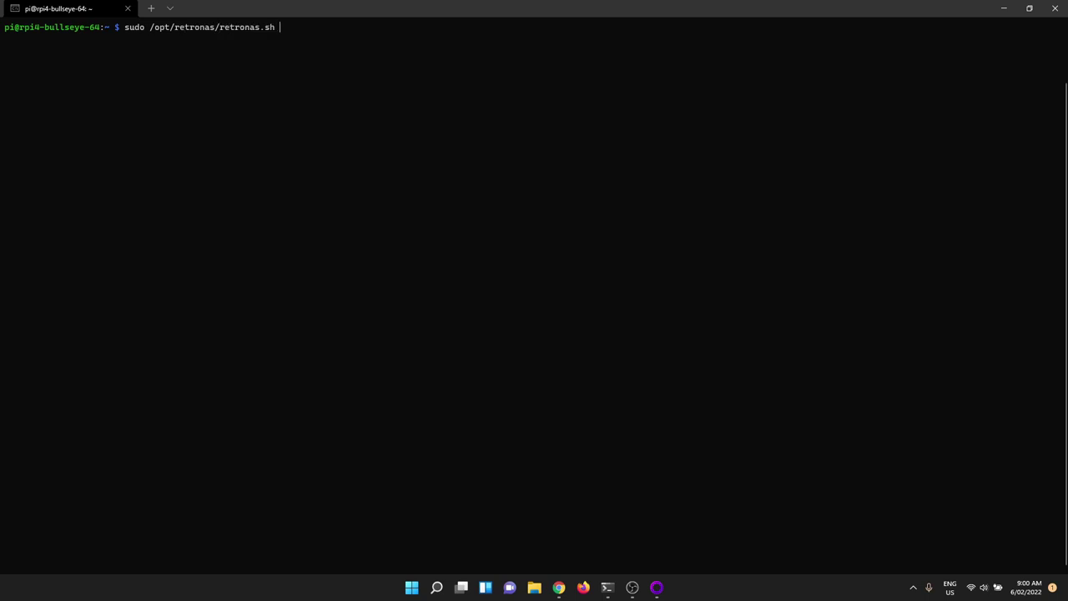
{"action": "key", "text": "Return"}
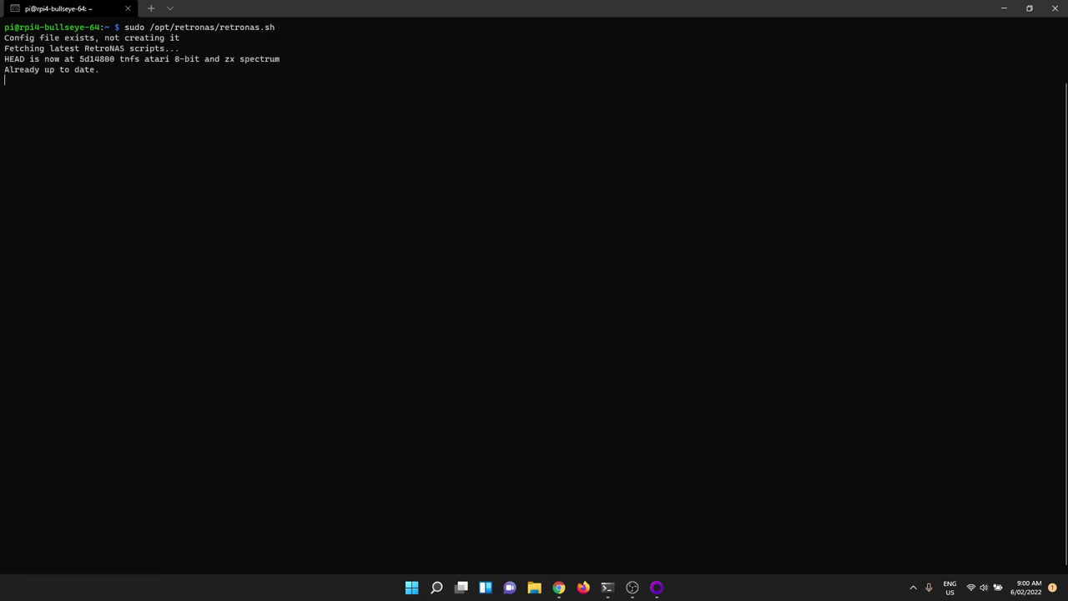
Step: Install gogrepo from RetroNAS's Install things menu and return to the installation menu
{"action": "key", "text": "Return"}
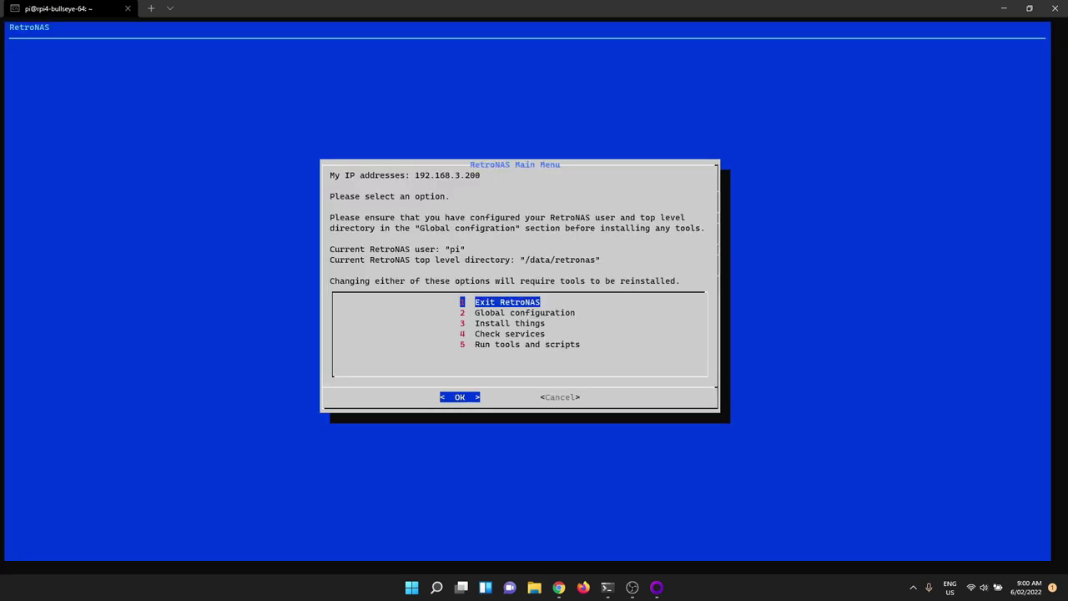
{"action": "key", "text": "Down"}
{"action": "key", "text": "Down"}
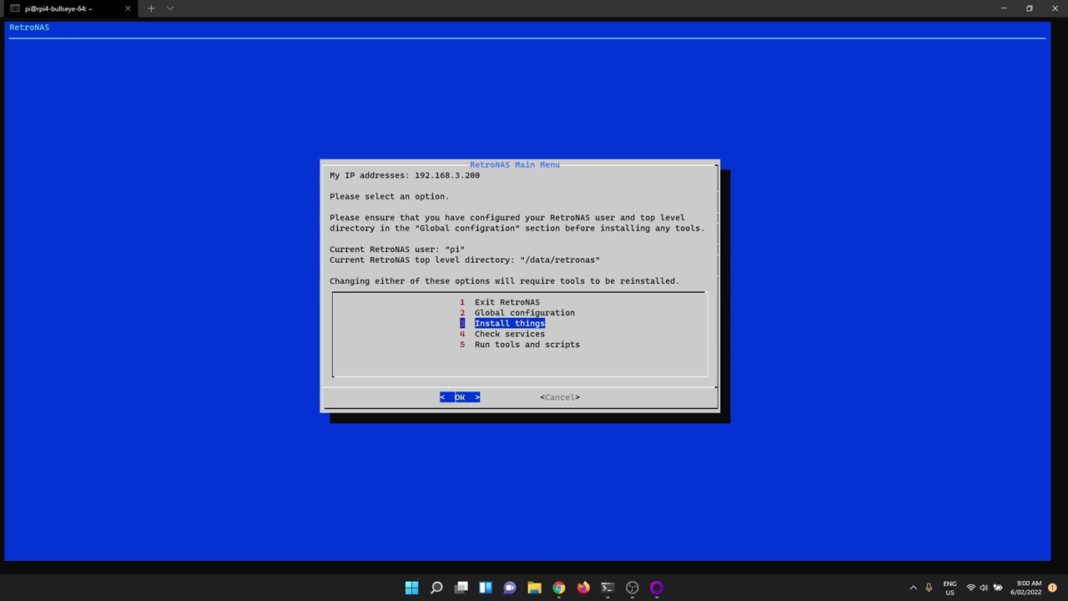
{"action": "key", "text": "Return"}
{"action": "key", "text": "Down"}
{"action": "key", "text": "Down"}
{"action": "key", "text": "Down"}
{"action": "key", "text": "Down"}
{"action": "key", "text": "Down"}
{"action": "key", "text": "Down"}
{"action": "key", "text": "Down"}
{"action": "key", "text": "Down"}
{"action": "key", "text": "Down"}
{"action": "key", "text": "Down"}
{"action": "key", "text": "Down"}
{"action": "key", "text": "Down"}
{"action": "key", "text": "Down"}
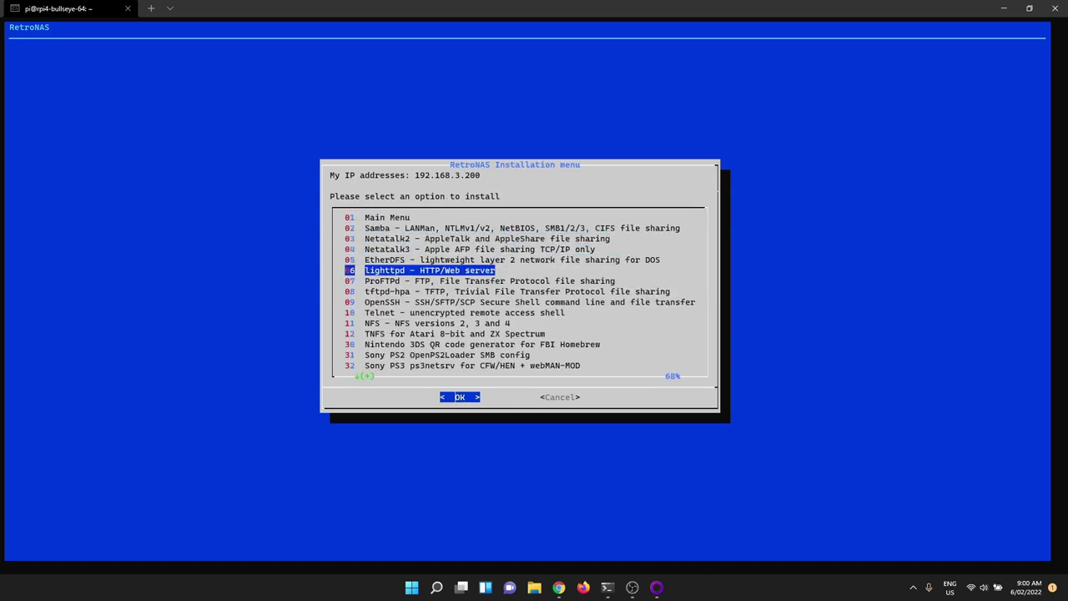
{"action": "key", "text": "Down"}
{"action": "key", "text": "Down"}
{"action": "key", "text": "Down"}
{"action": "key", "text": "Down"}
{"action": "key", "text": "Down"}
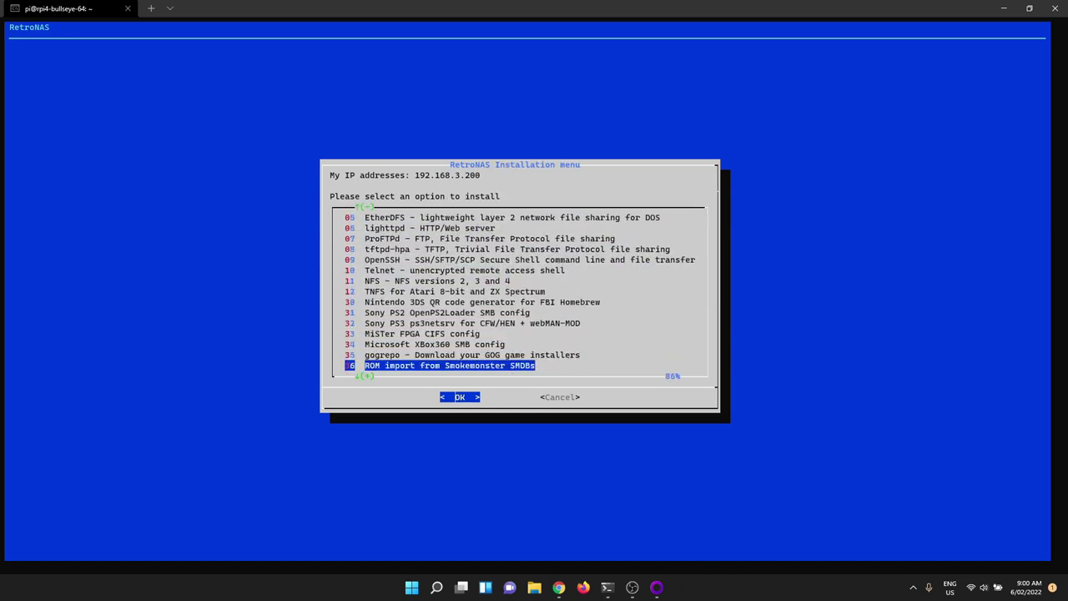
{"action": "key", "text": "Up"}
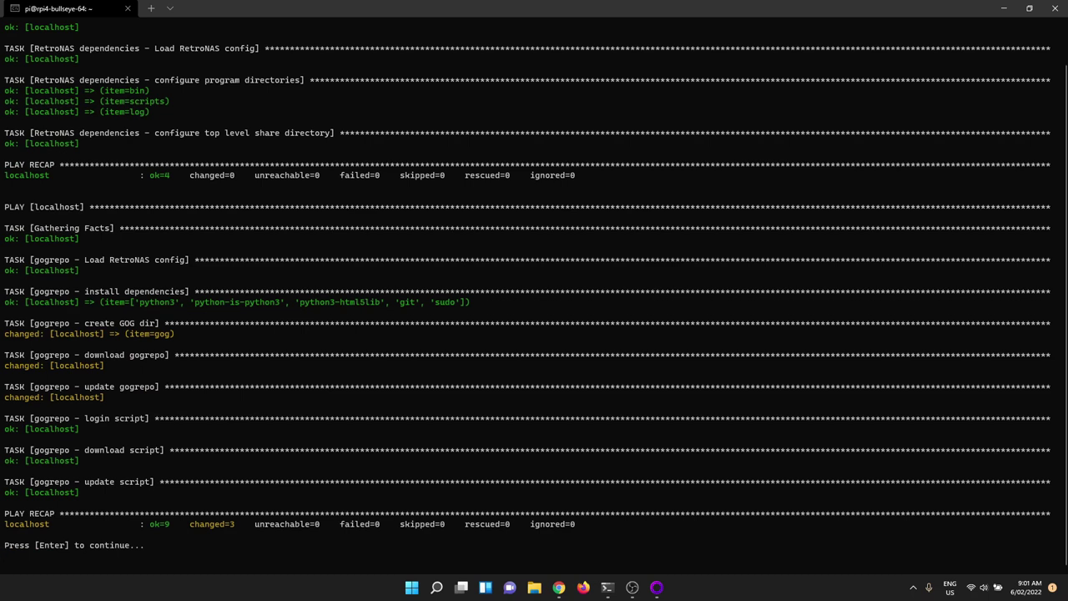
{"action": "key", "text": "Return"}
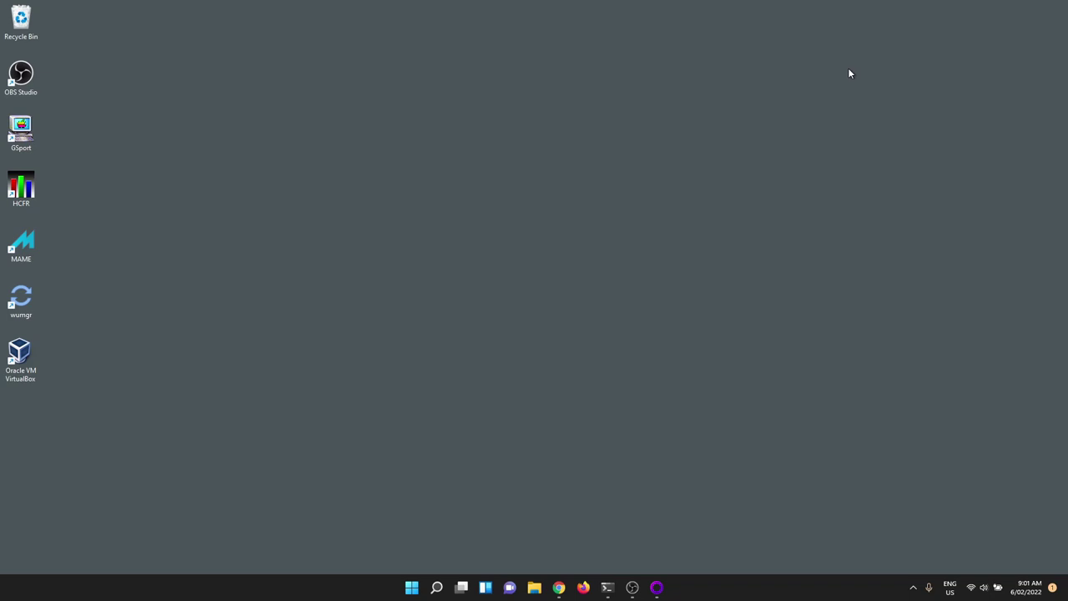
Step: Open \\retrosmb from the Run box and sign in with the share's user name and password
{"action": "key", "text": "super+r"}
{"action": "type", "text": "\\\\"}
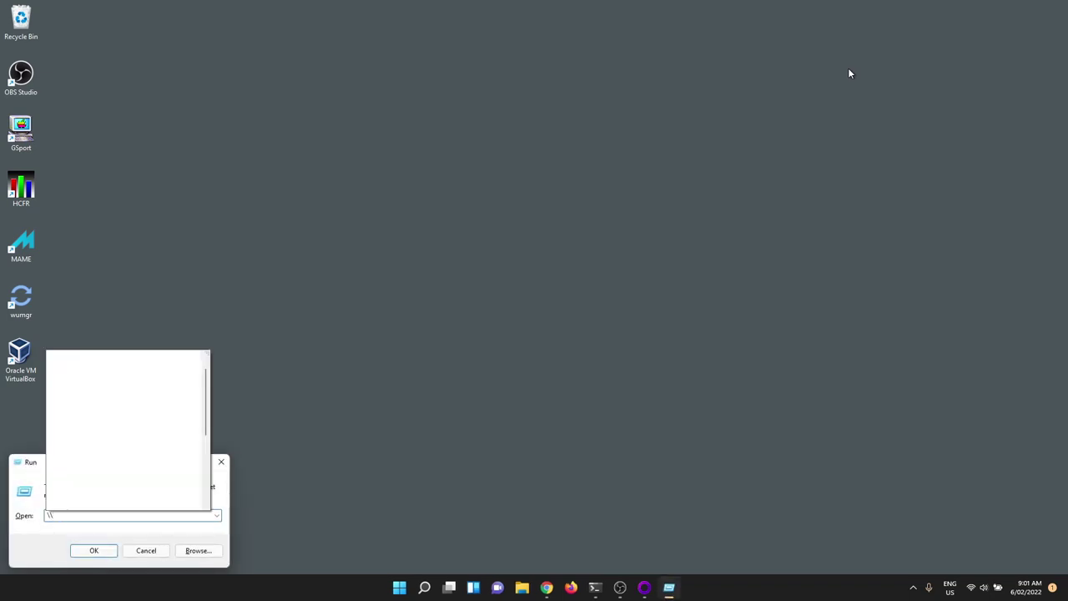
{"action": "type", "text": "retrosmb"}
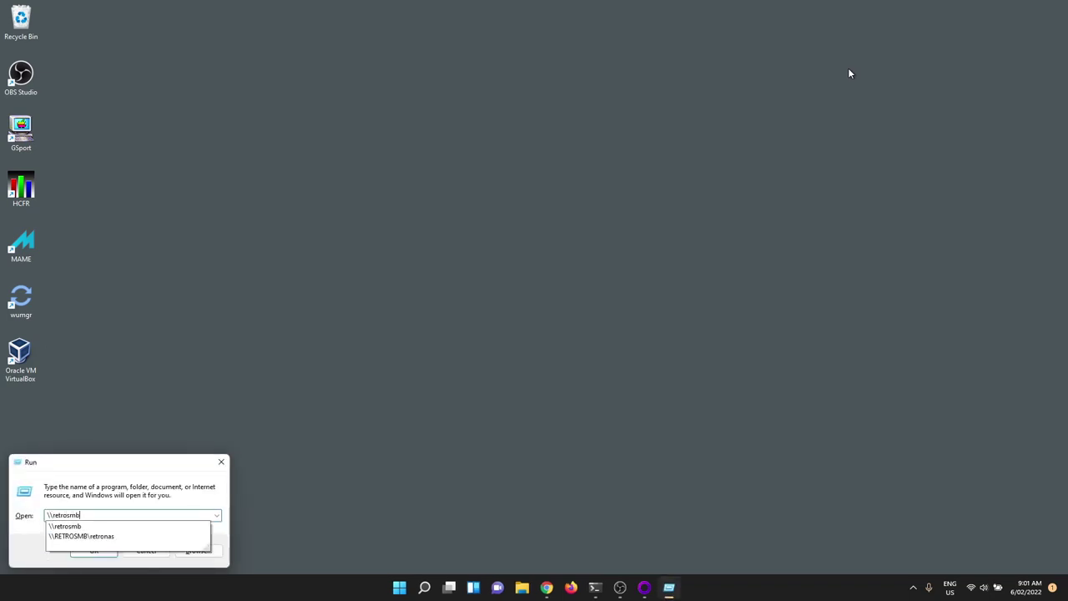
{"action": "key", "text": "Return"}
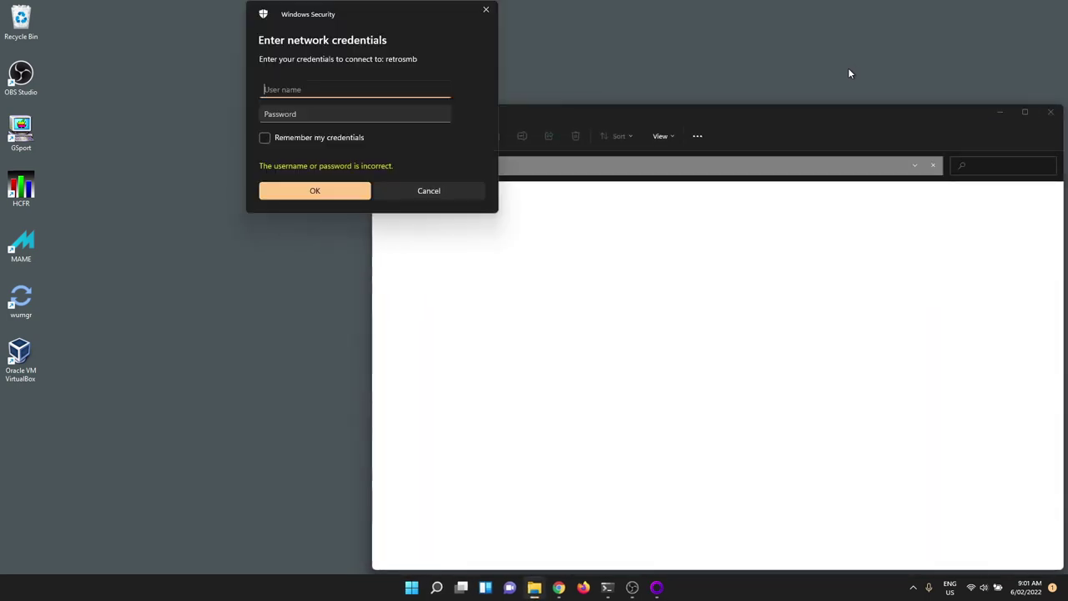
{"action": "type", "text": "pi"}
{"action": "key", "text": "Tab"}
{"action": "type", "text": "pi"}
{"action": "key", "text": "Return"}
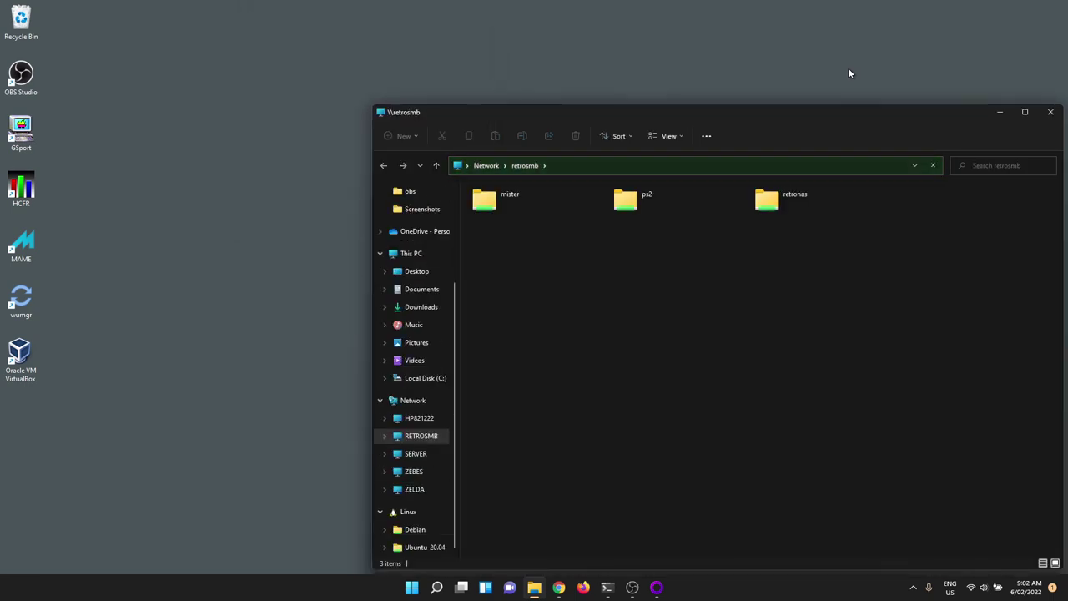
Step: Open retronas > gog to confirm it is empty, then minimize Explorer
{"action": "double_click", "coordinate": [766, 199]}
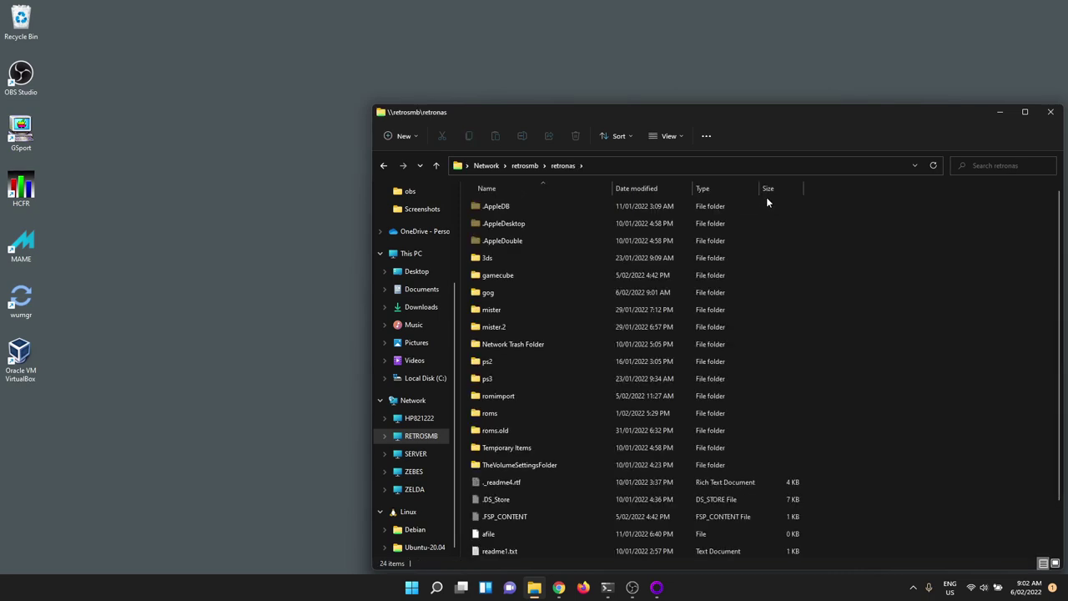
{"action": "double_click", "coordinate": [491, 293]}
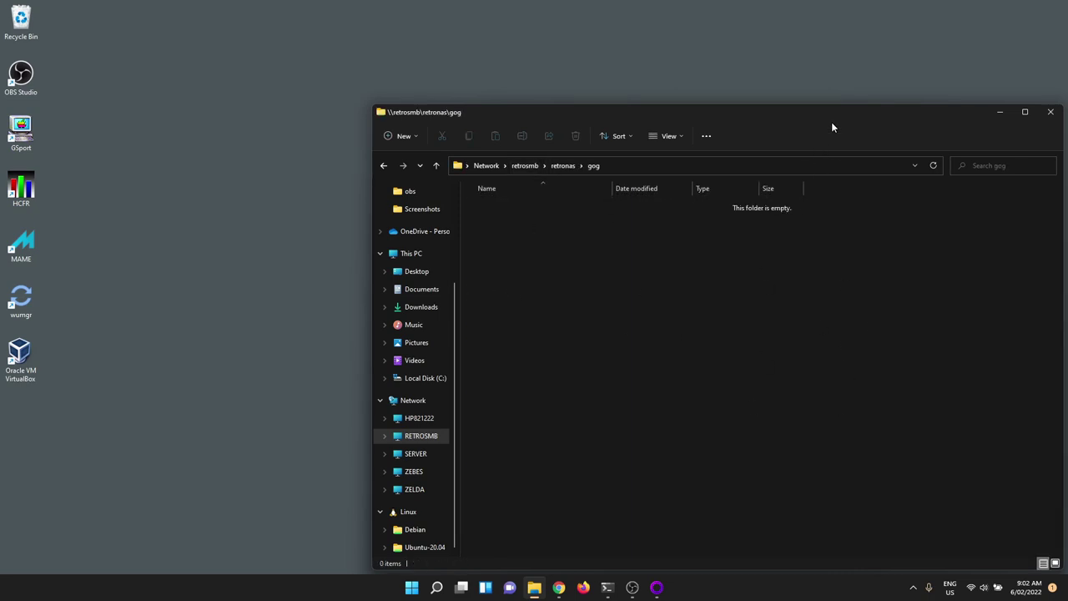
{"action": "left_click_drag", "start_coordinate": [835, 112], "coordinate": [743, 78]}
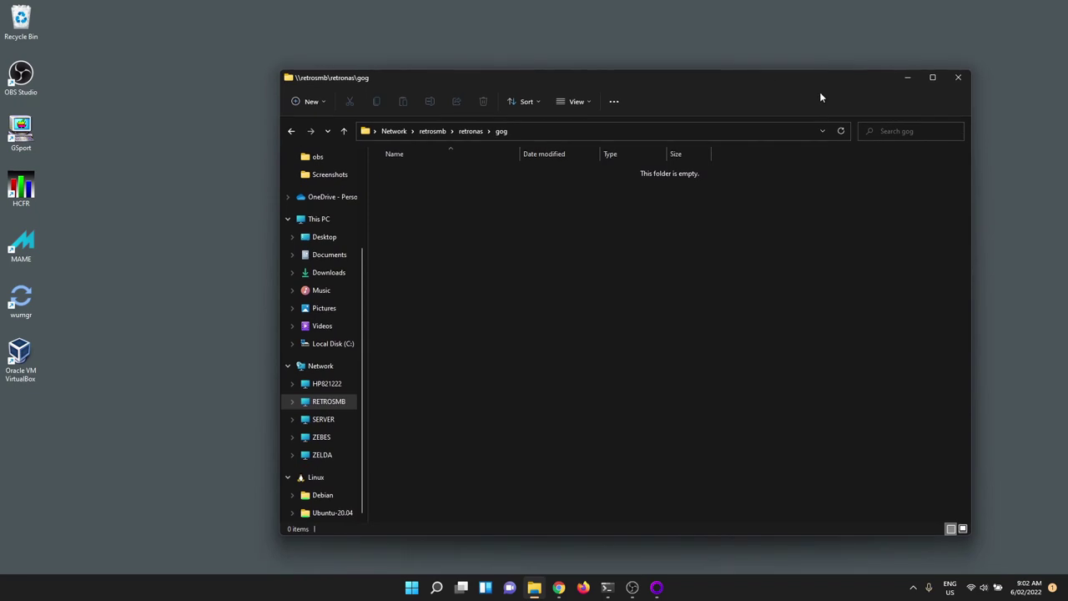
{"action": "left_click", "coordinate": [909, 77]}
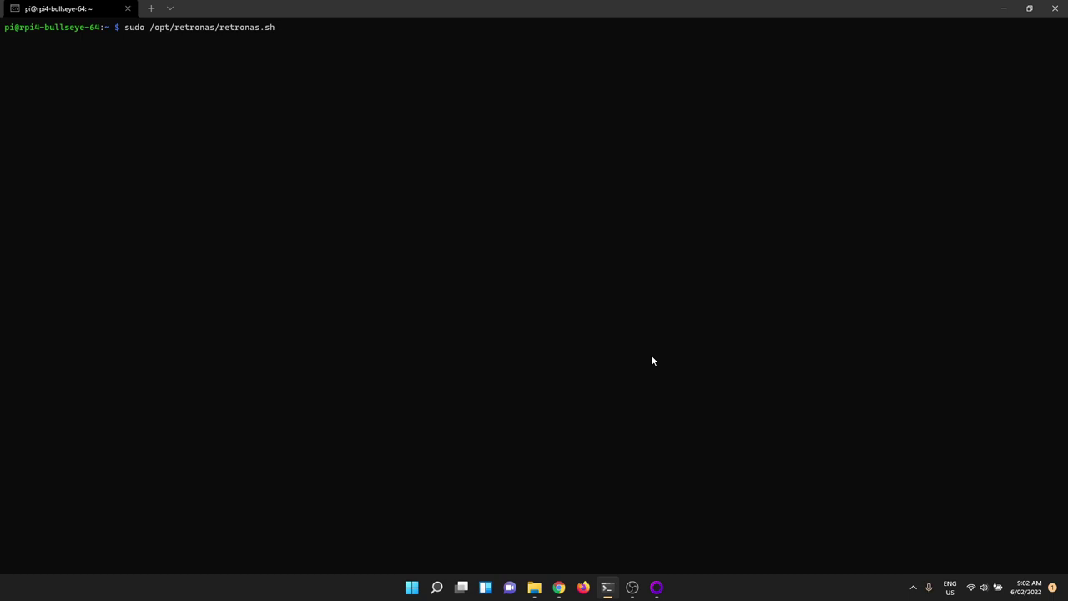
Step: Rerun sudo /opt/retronas/retronas.sh and go through 5 Run tools and scripts to 02 GOG gogrepo
{"action": "key", "text": "Return"}
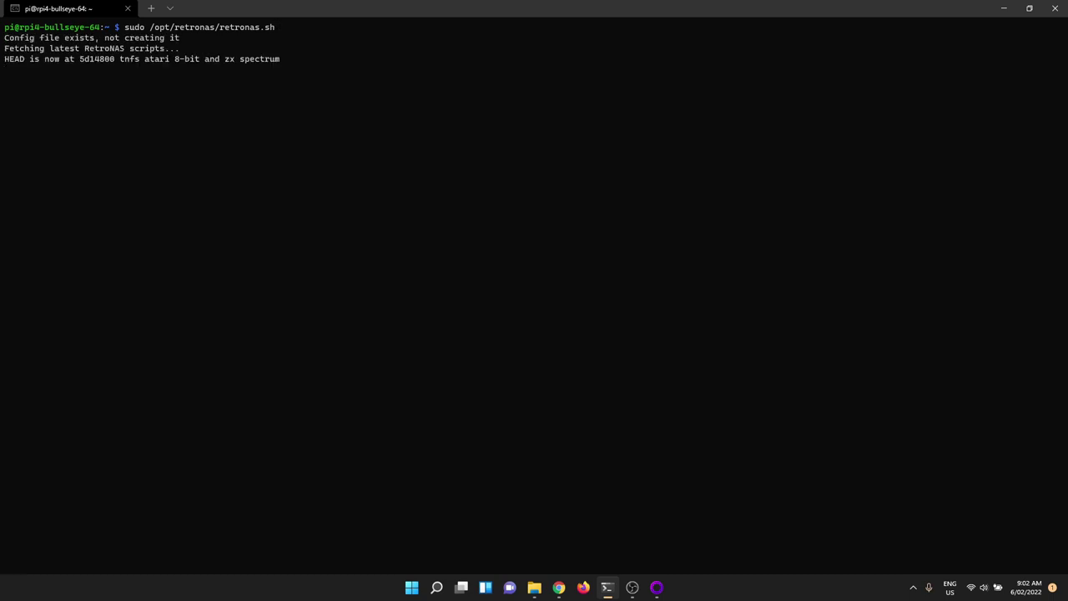
{"action": "key", "text": "Return"}
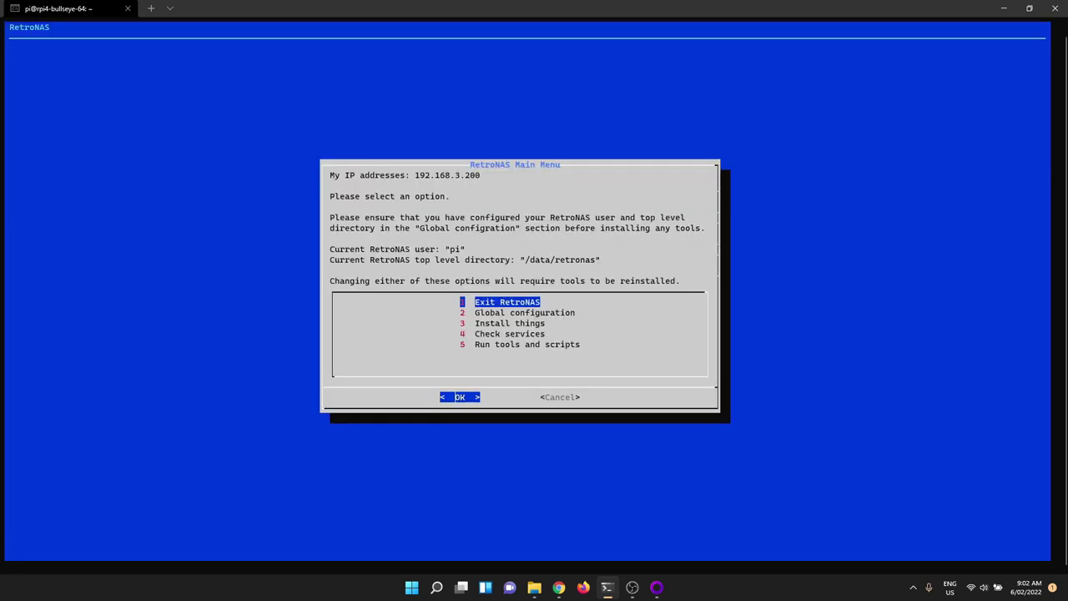
{"action": "key", "text": "Down"}
{"action": "key", "text": "Down"}
{"action": "key", "text": "Down"}
{"action": "key", "text": "Down"}
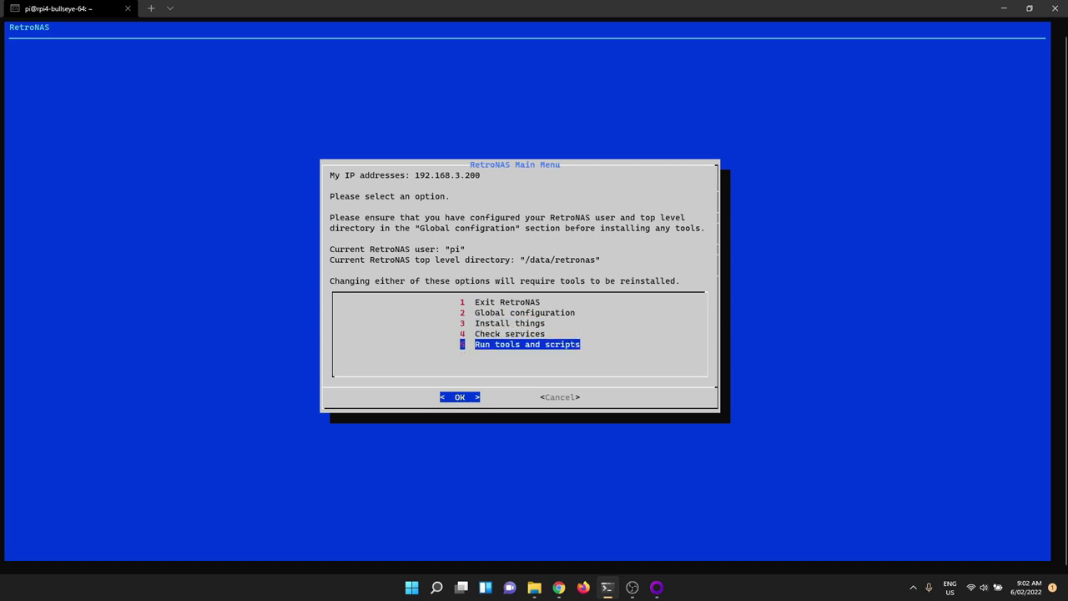
{"action": "key", "text": "Return"}
{"action": "key", "text": "Down"}
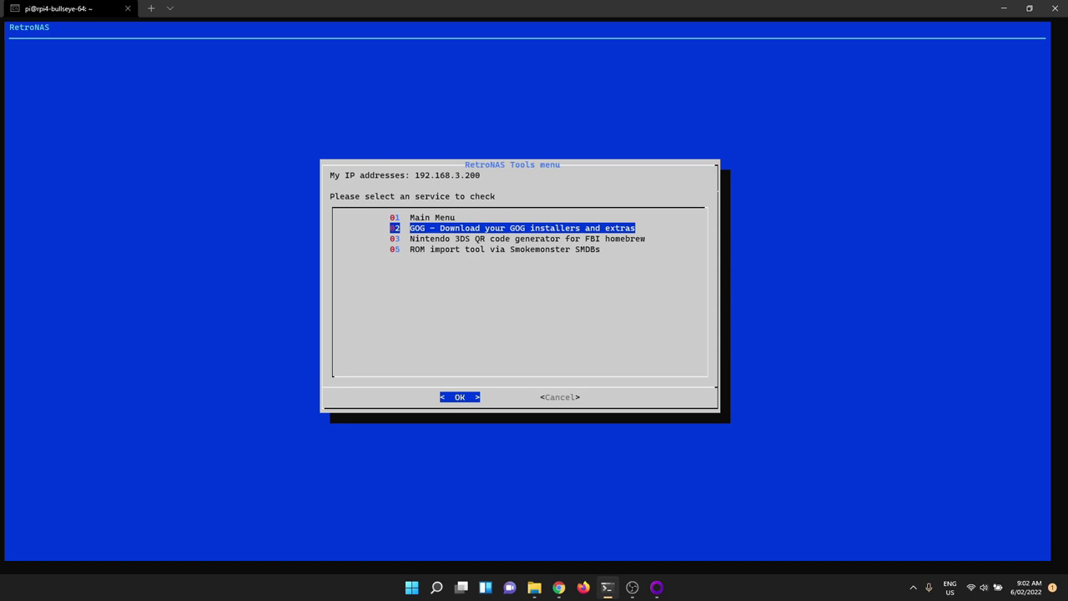
{"action": "key", "text": "Return"}
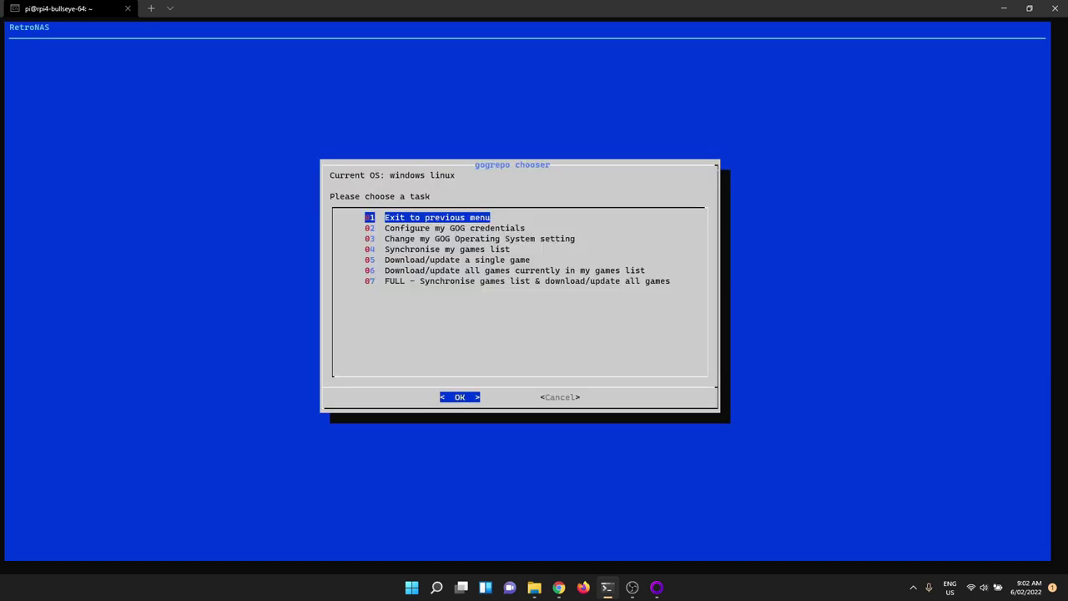
Step: Choose 02 Configure my GOG credentials and log in with the GOG account username and password
{"action": "key", "text": "Down"}
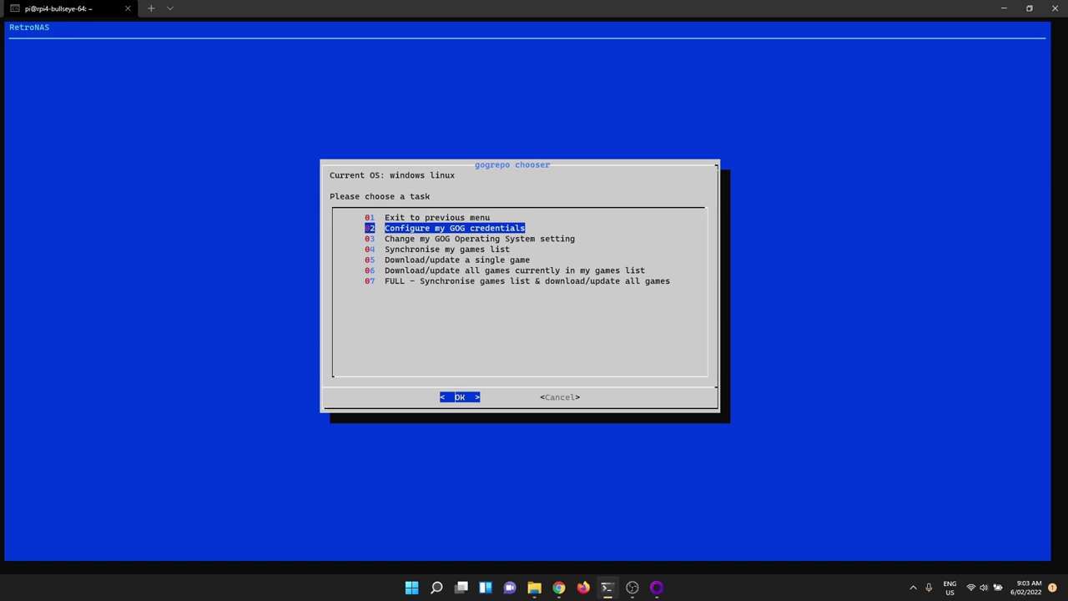
{"action": "key", "text": "Return"}
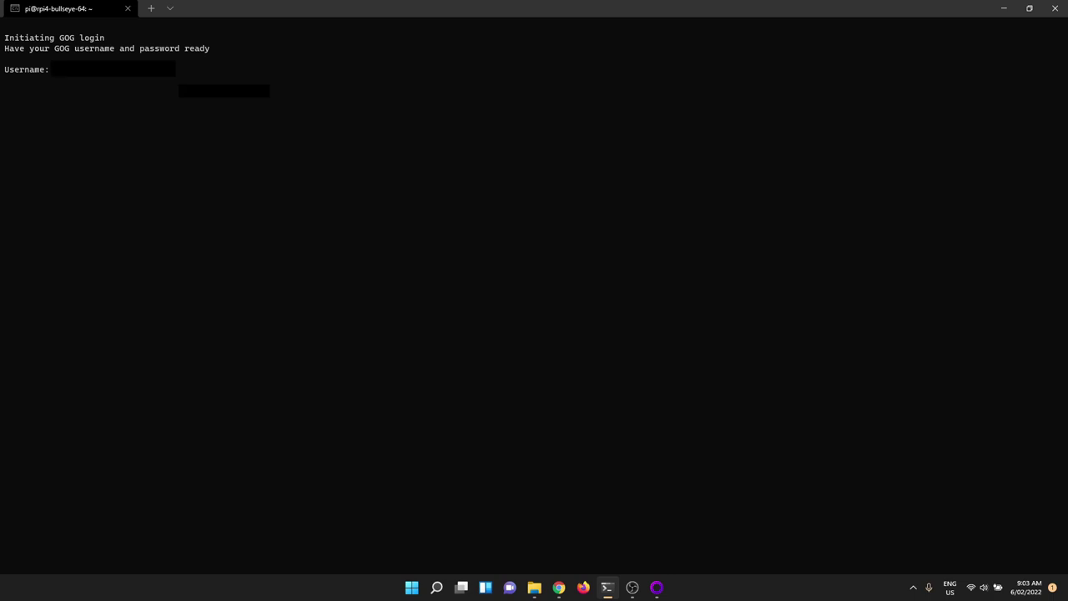
{"action": "key", "text": "Return"}
{"action": "key", "text": "Return"}
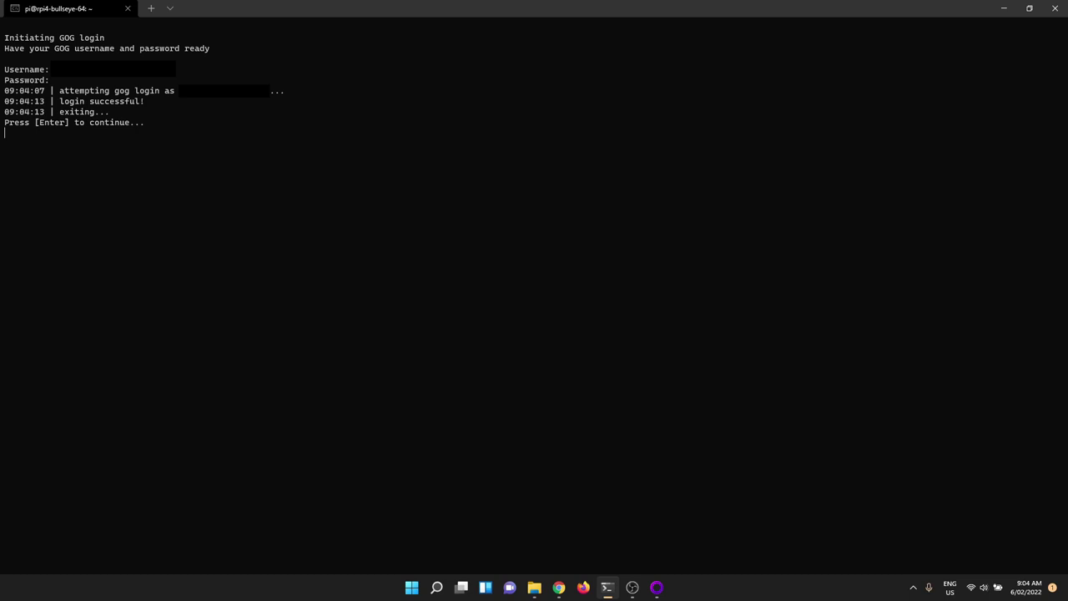
Step: Set gogrepo's download OS to 08 ALL Operating Systems (windows mac linux)
{"action": "key", "text": "Return"}
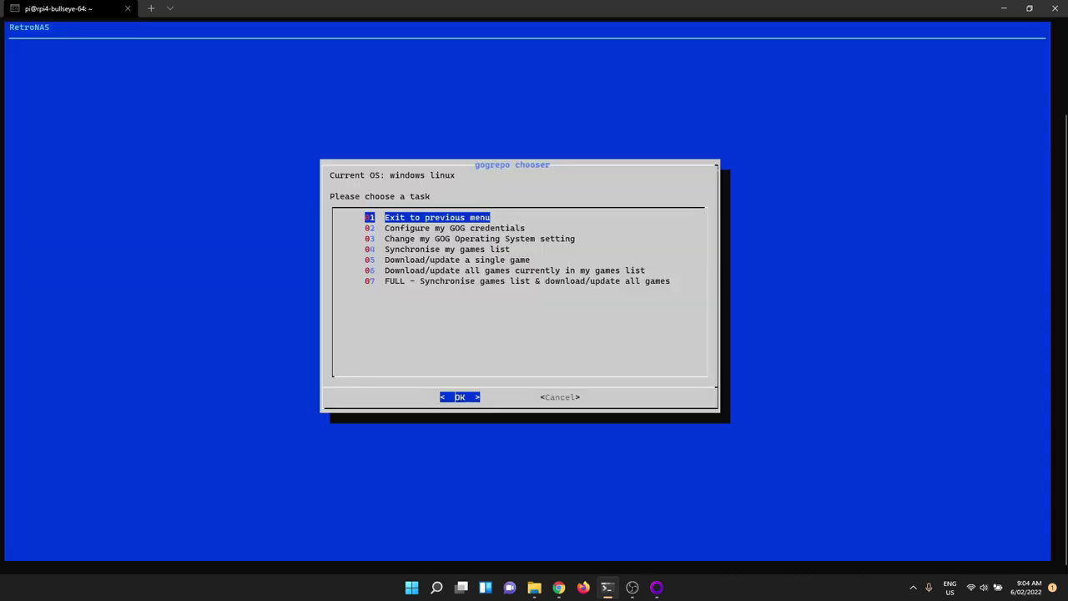
{"action": "key", "text": "Down"}
{"action": "key", "text": "Down"}
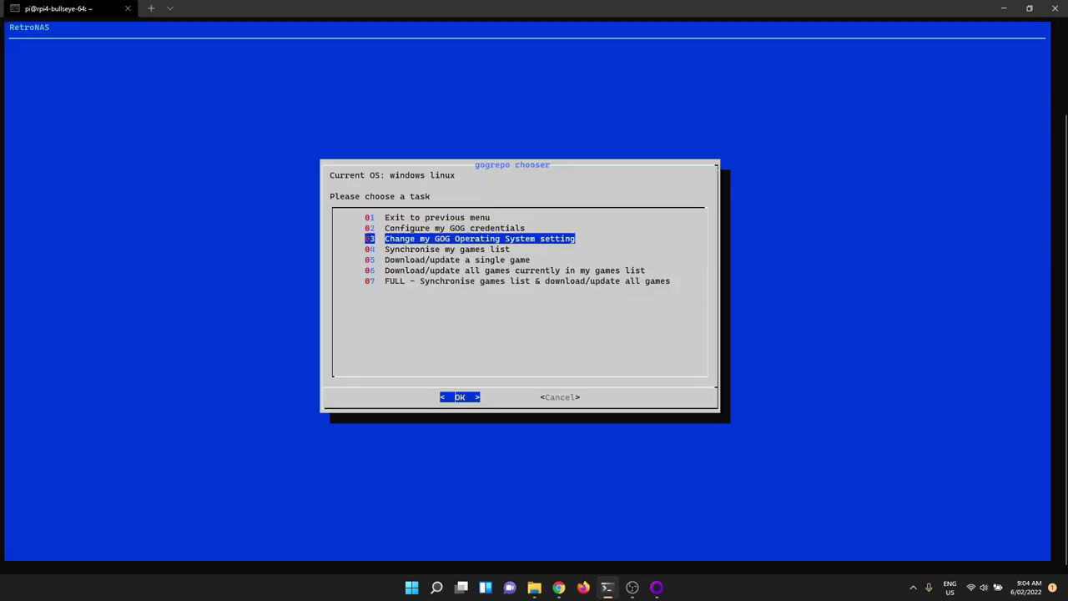
{"action": "key", "text": "Return"}
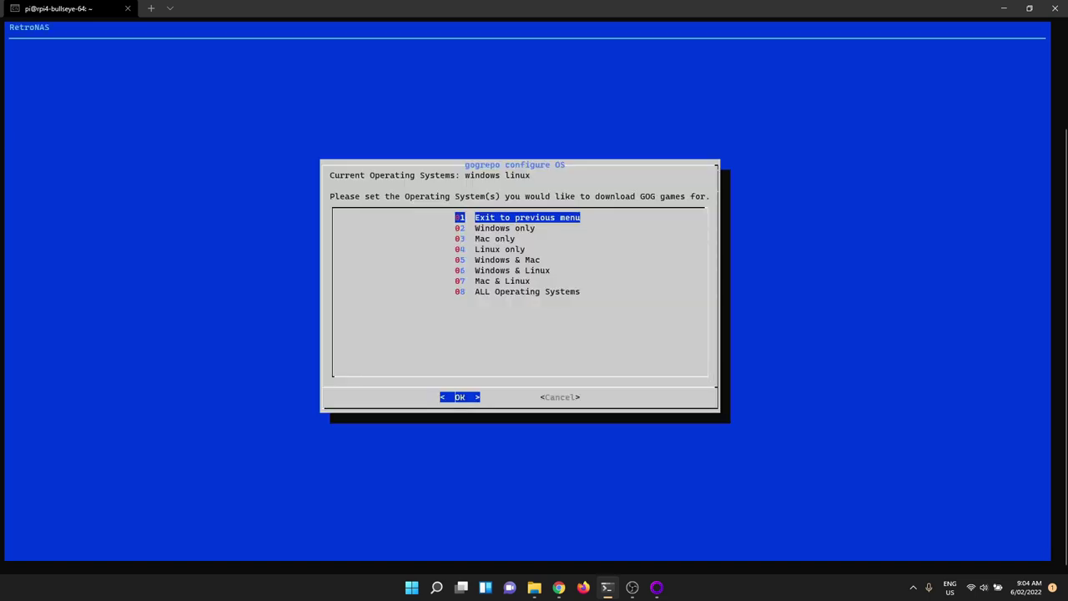
{"action": "key", "text": "Down"}
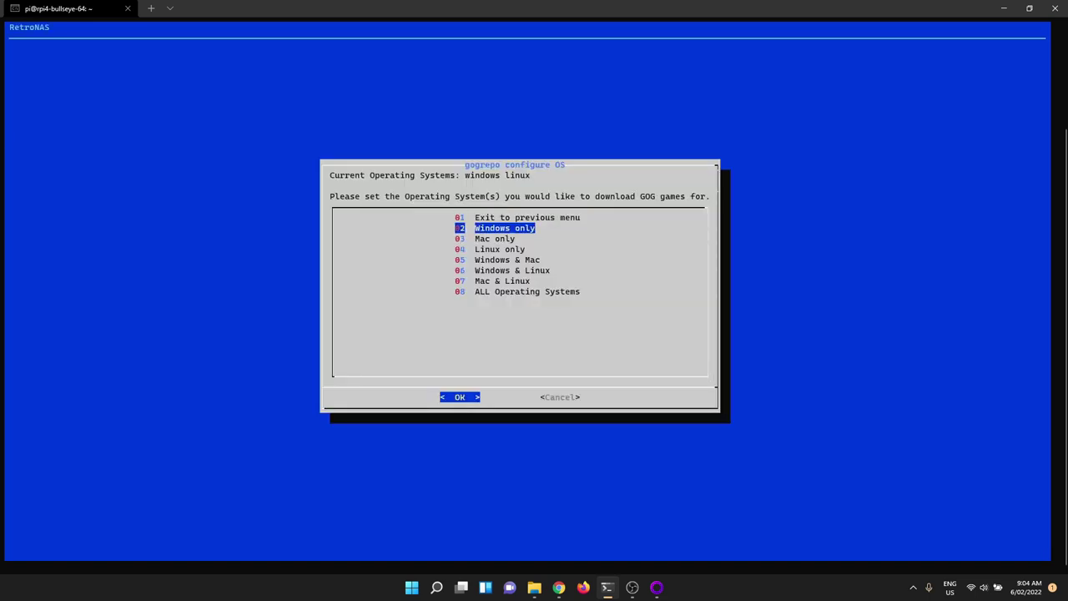
{"action": "key", "text": "Down"}
{"action": "key", "text": "Down"}
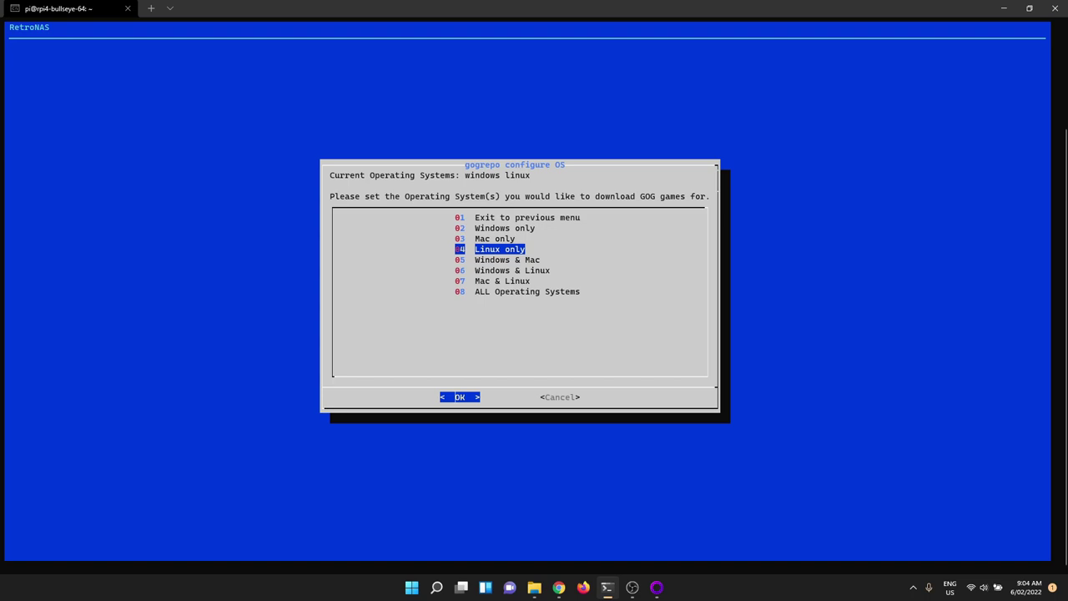
{"action": "key", "text": "Down"}
{"action": "key", "text": "Down"}
{"action": "key", "text": "Down"}
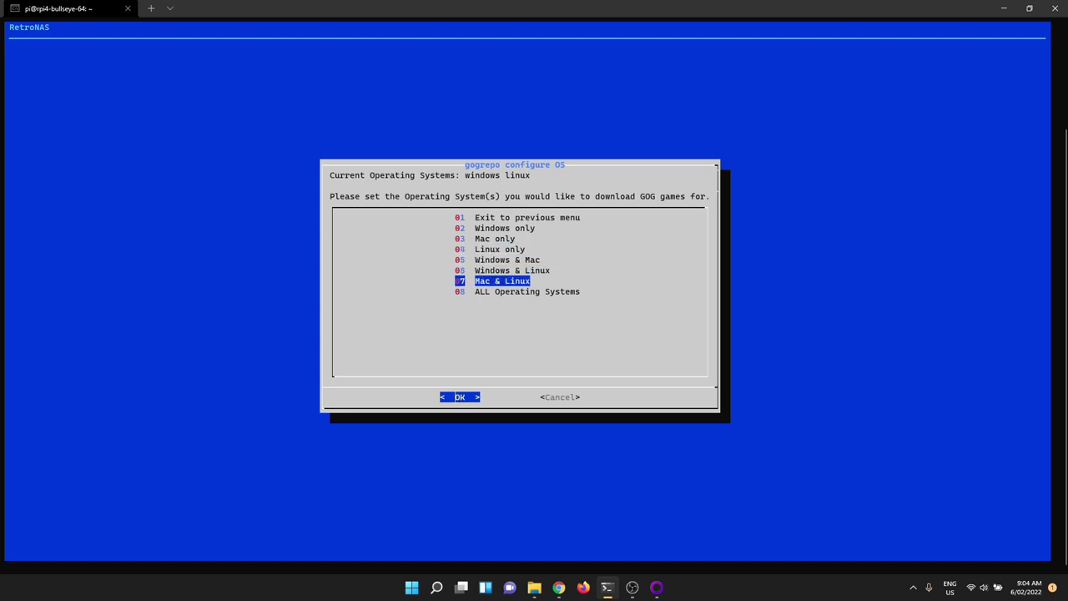
{"action": "key", "text": "Down"}
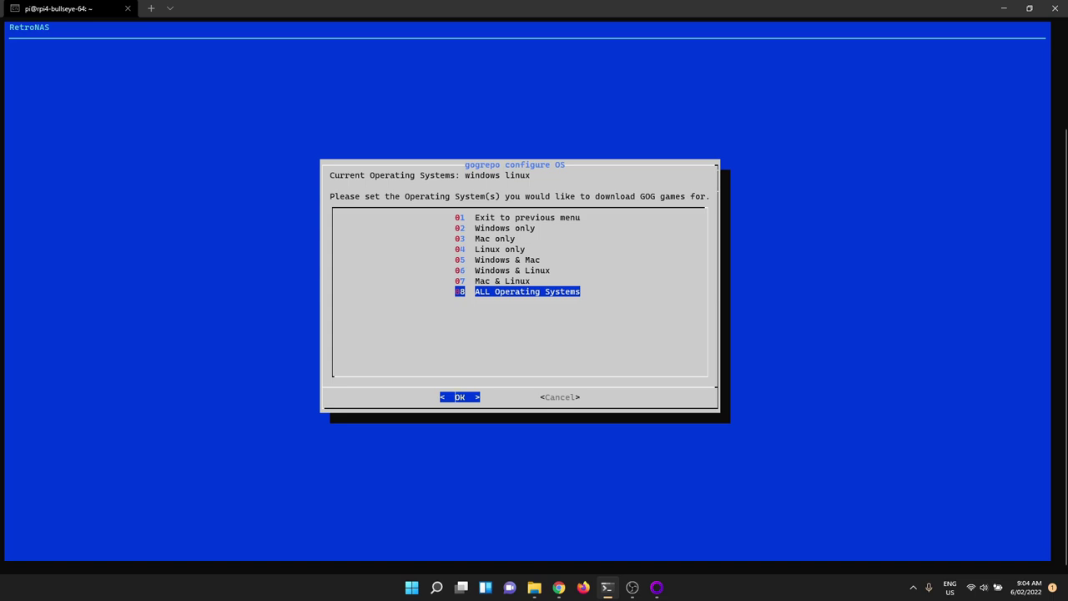
{"action": "key", "text": "Return"}
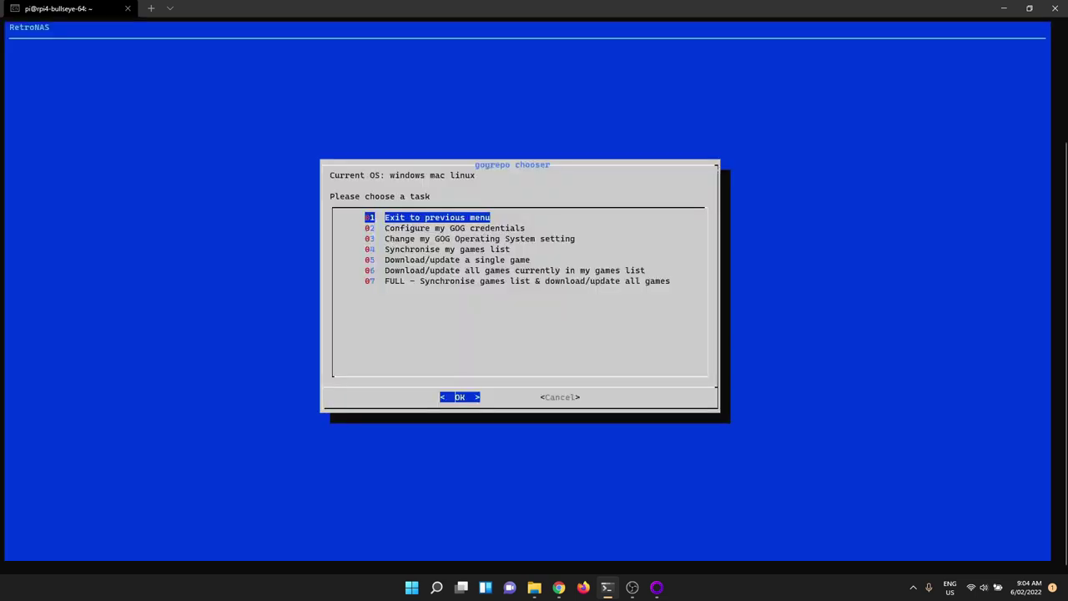
{"action": "key", "text": "Down"}
{"action": "key", "text": "Down"}
{"action": "key", "text": "Down"}
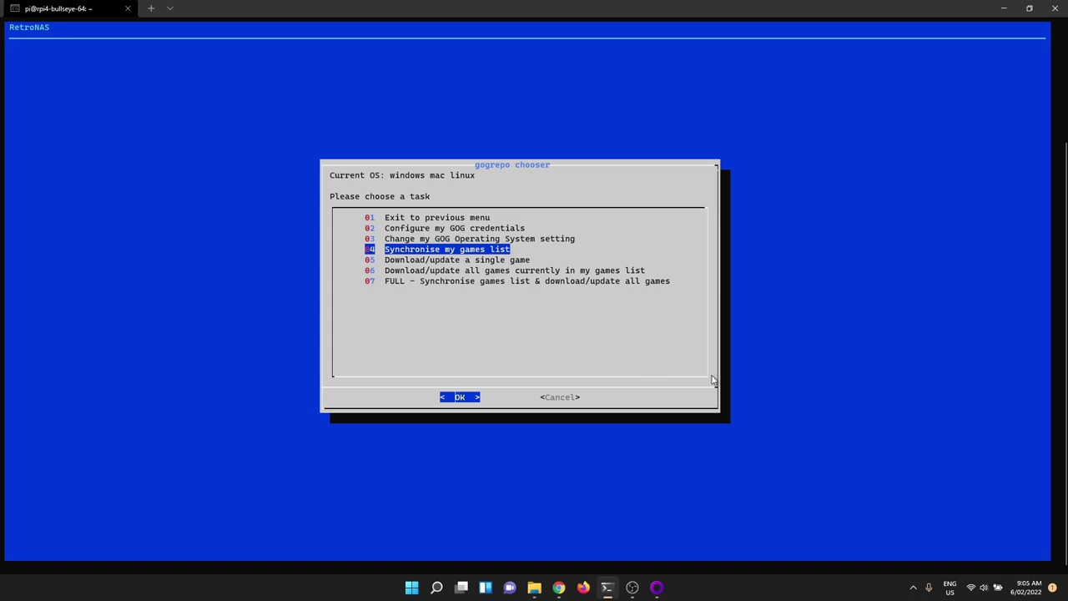
{"action": "left_click", "coordinate": [657, 587]}
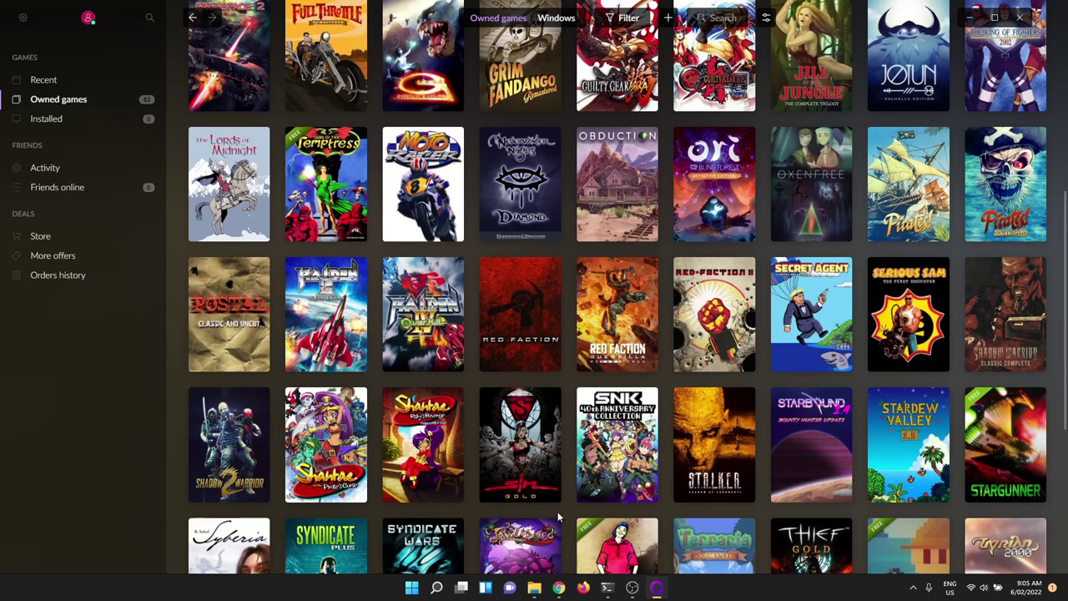
{"action": "scroll", "coordinate": [715, 267], "scroll_direction": "up", "scroll_amount": 5}
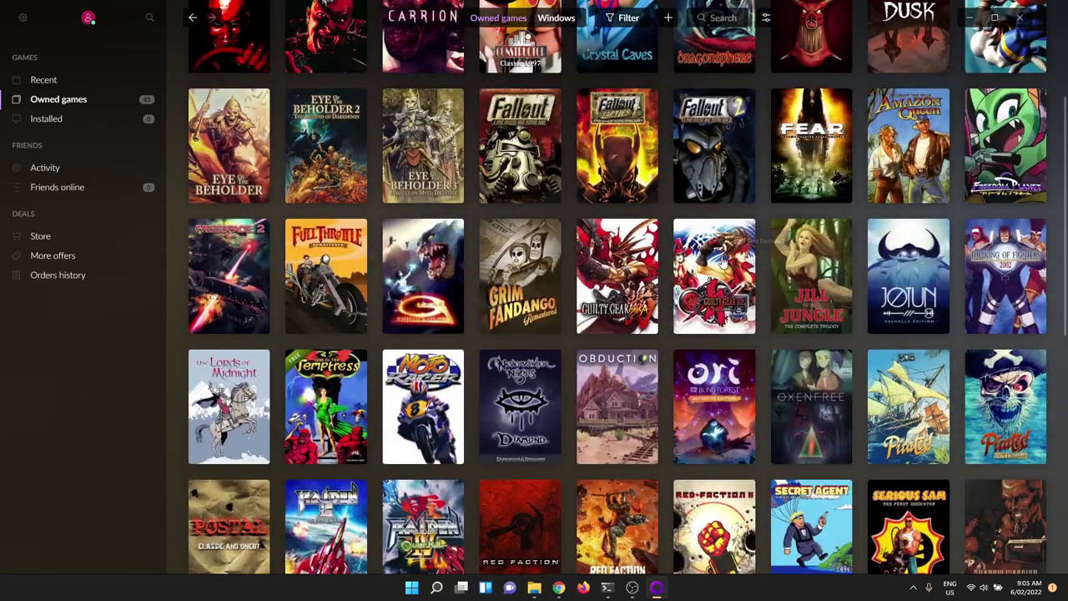
{"action": "scroll", "coordinate": [703, 250], "scroll_direction": "down", "scroll_amount": 2}
{"action": "scroll", "coordinate": [703, 249], "scroll_direction": "down", "scroll_amount": 6}
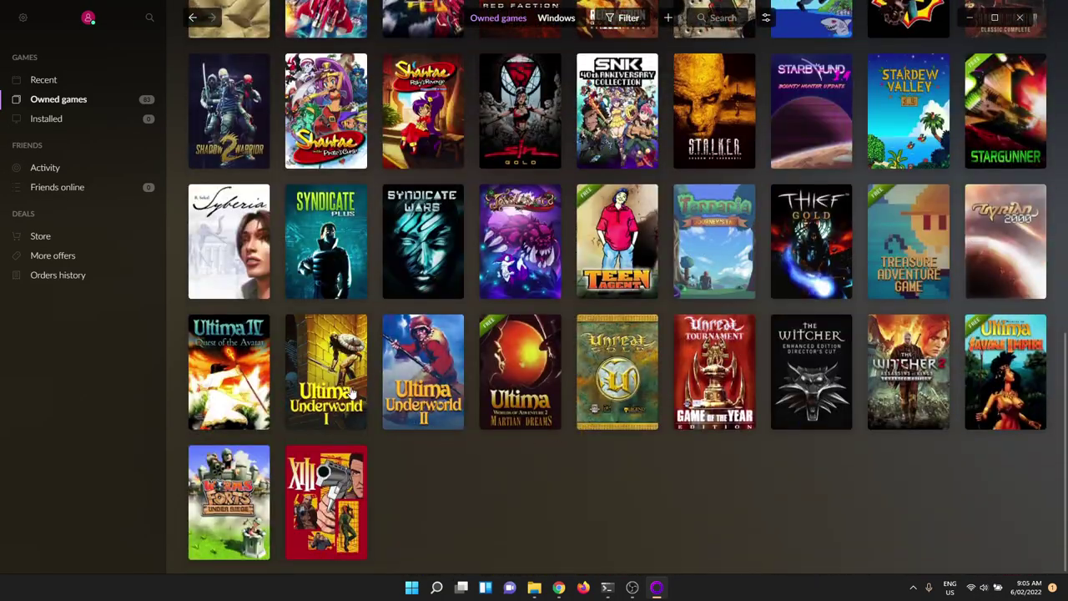
{"action": "scroll", "coordinate": [321, 381], "scroll_direction": "up", "scroll_amount": 5}
{"action": "scroll", "coordinate": [380, 357], "scroll_direction": "up", "scroll_amount": 3}
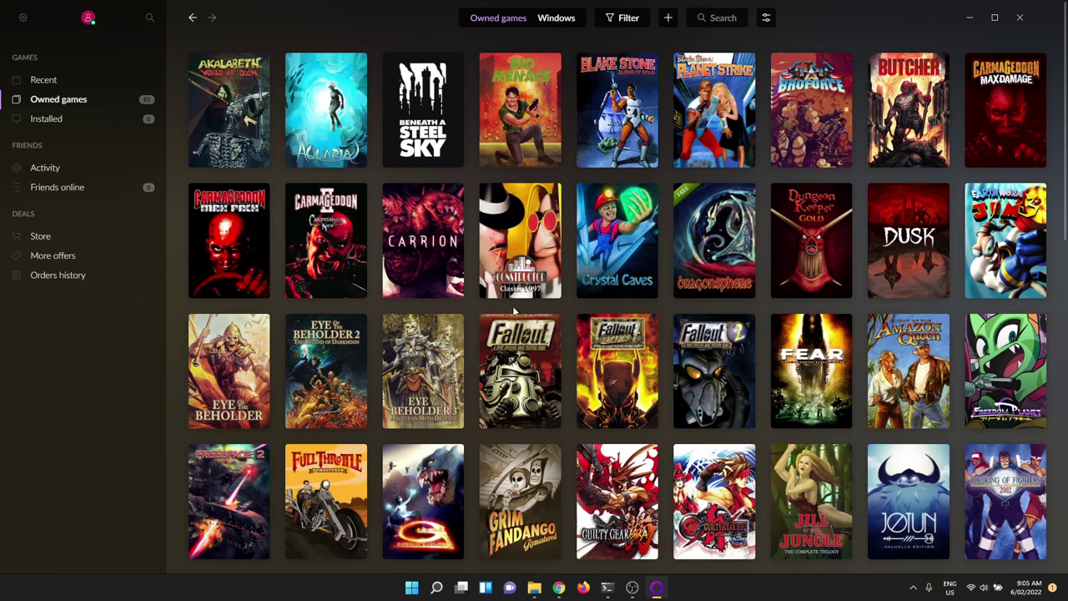
{"action": "scroll", "coordinate": [345, 290], "scroll_direction": "down", "scroll_amount": 5}
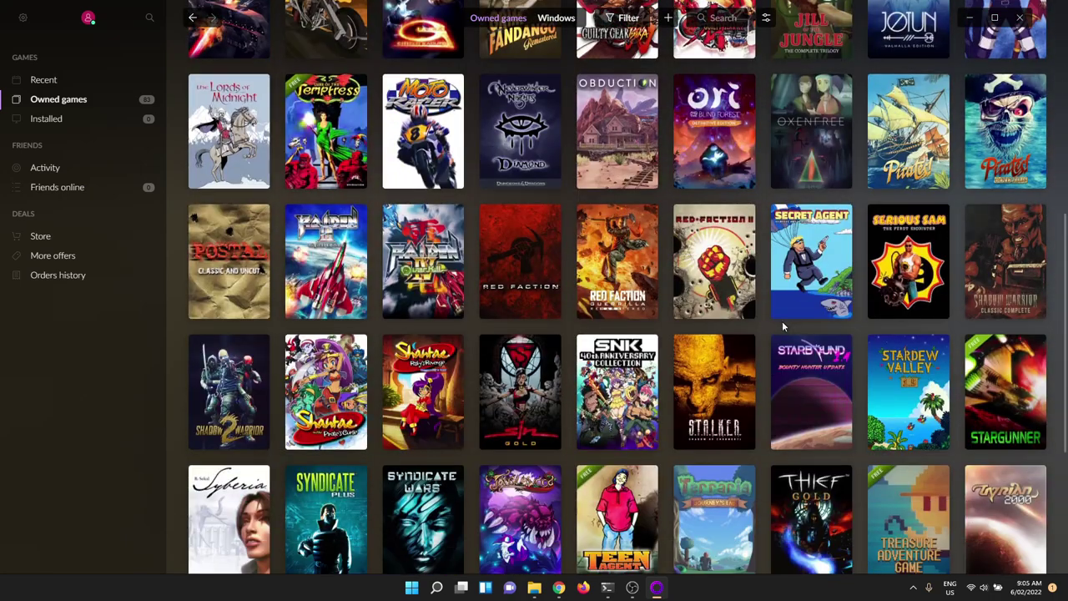
{"action": "scroll", "coordinate": [782, 320], "scroll_direction": "down", "scroll_amount": 2}
{"action": "left_click", "coordinate": [968, 19]}
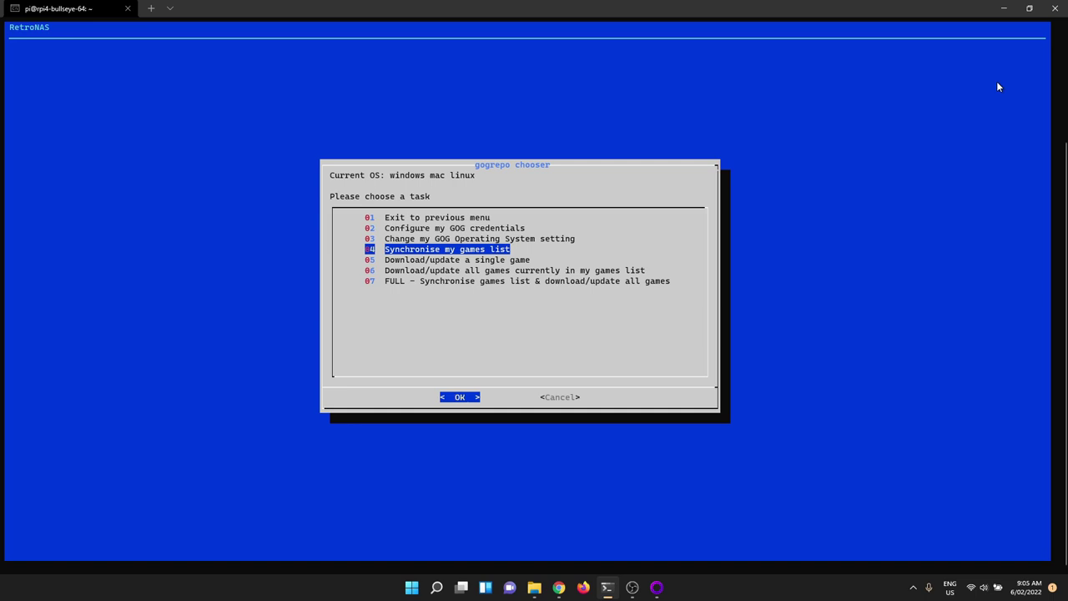
Step: Run 04 Synchronise my games list to save details for all 83 owned games
{"action": "key", "text": "Return"}
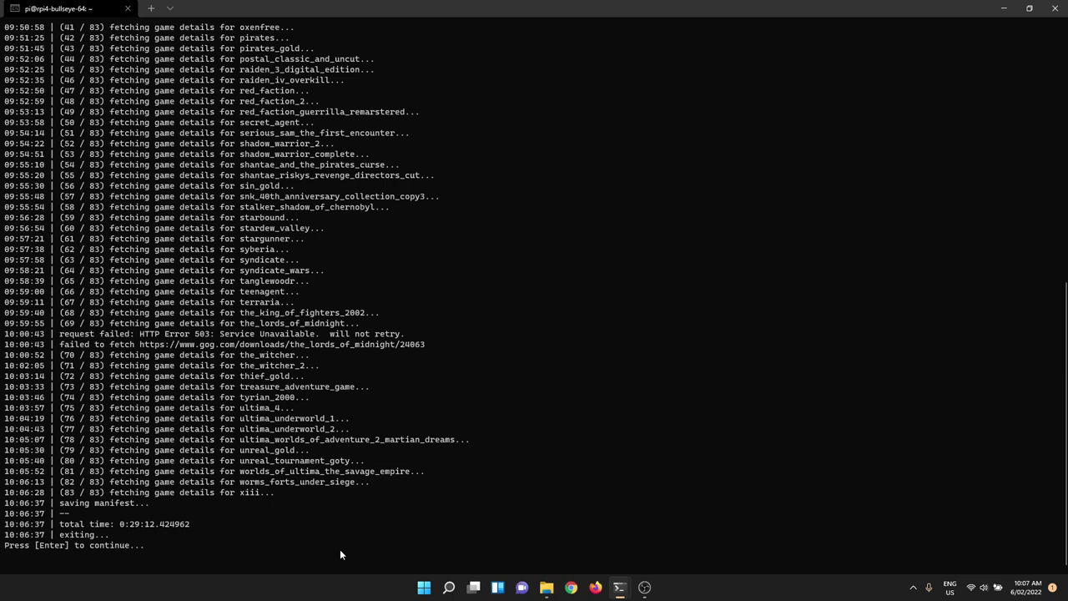
Step: Leave the sync output and highlight 05 Download/update a single game in the chooser
{"action": "key", "text": "Return"}
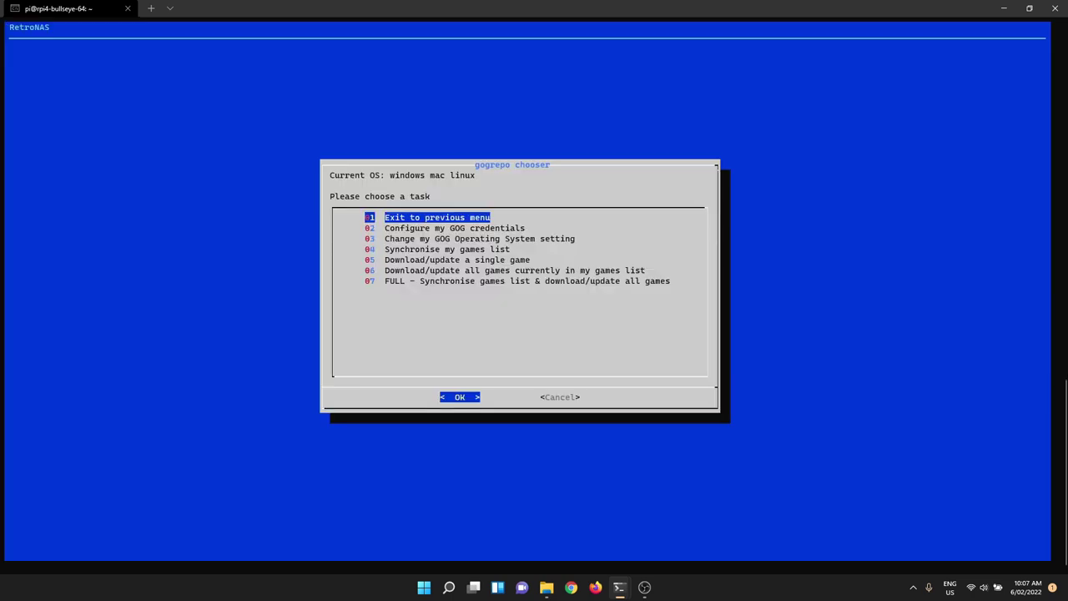
{"action": "key", "text": "Down"}
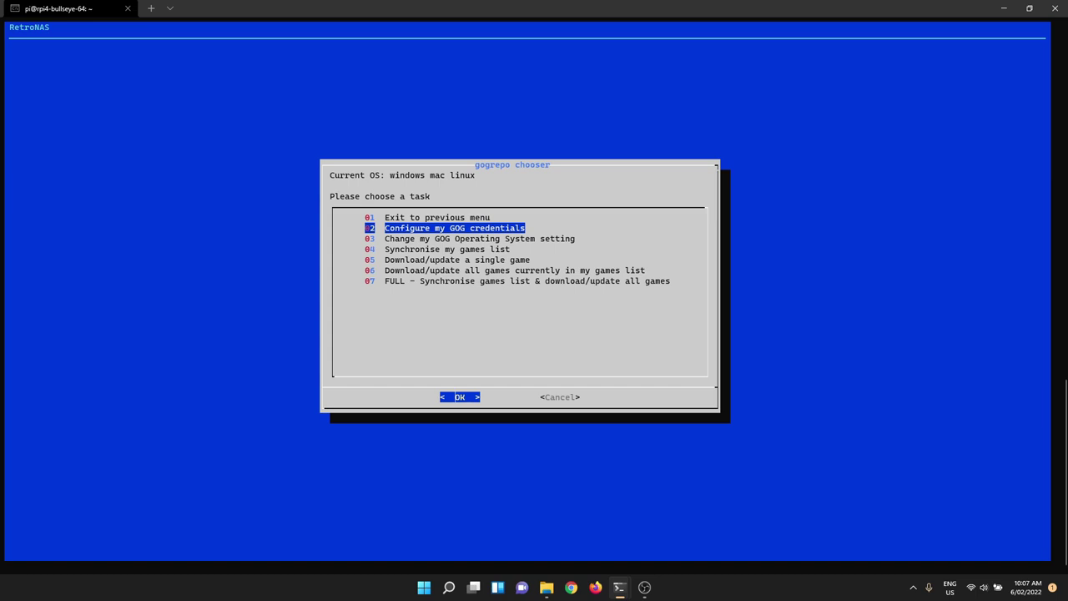
{"action": "key", "text": "Down"}
{"action": "key", "text": "Down"}
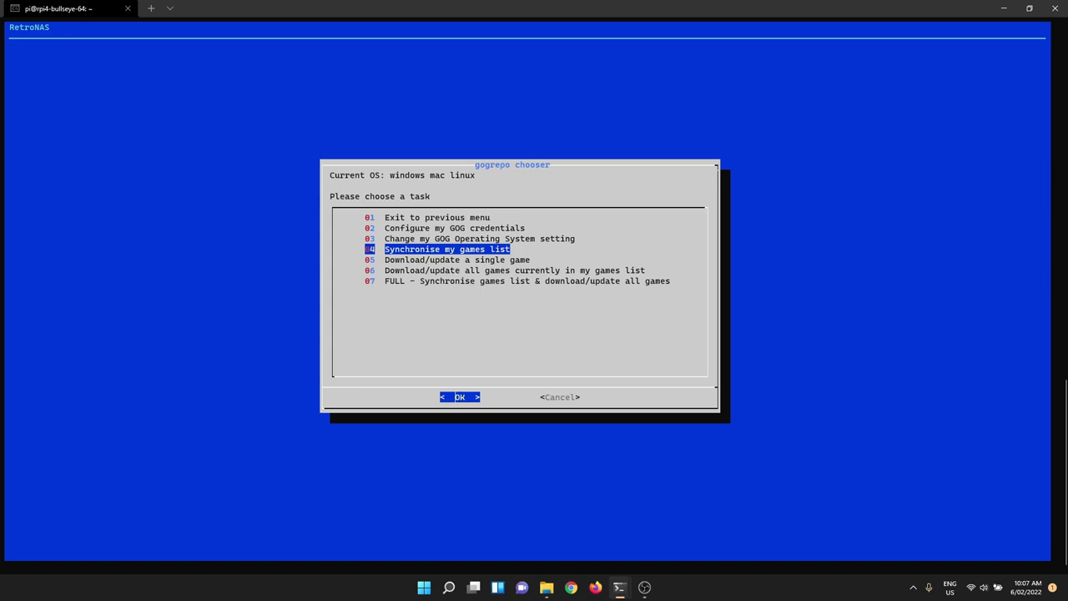
{"action": "key", "text": "Down"}
{"action": "key", "text": "Down"}
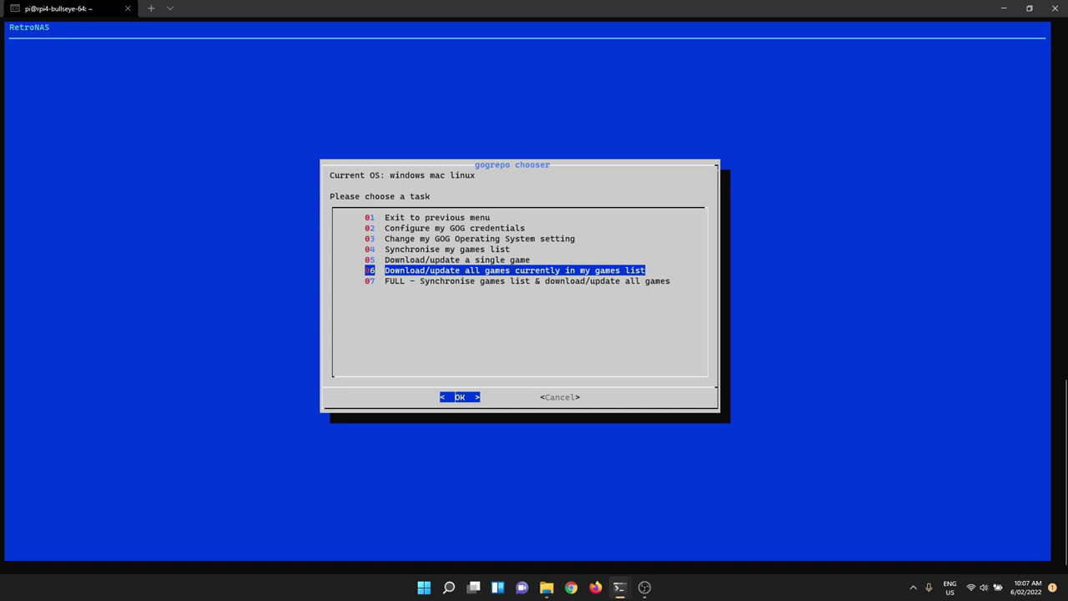
{"action": "key", "text": "Up"}
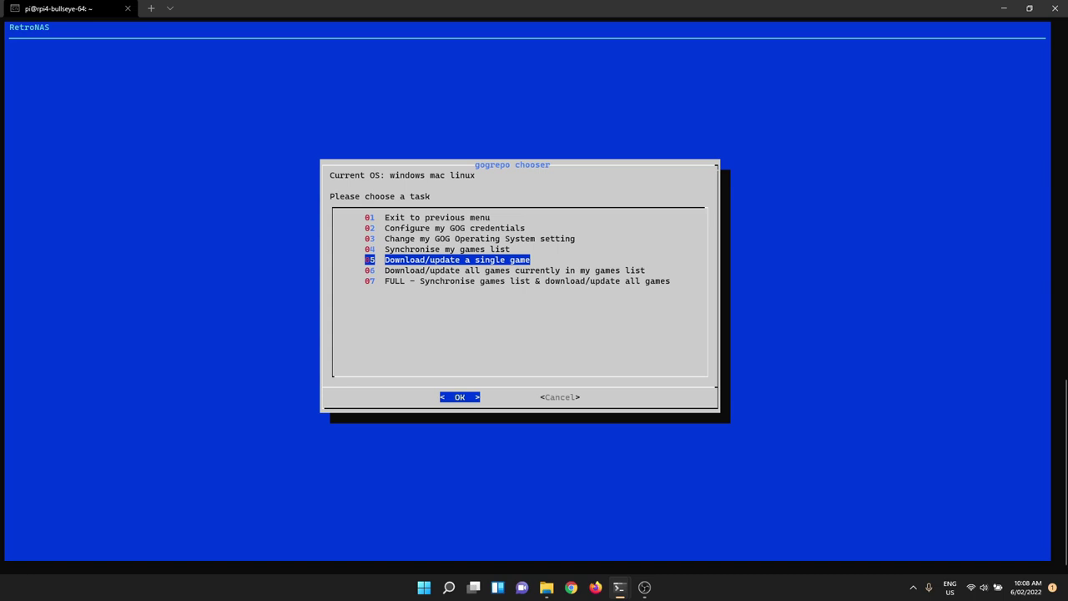
Step: Open the owned-games list and browse down past the Eye of the Beholder entries
{"action": "key", "text": "Return"}
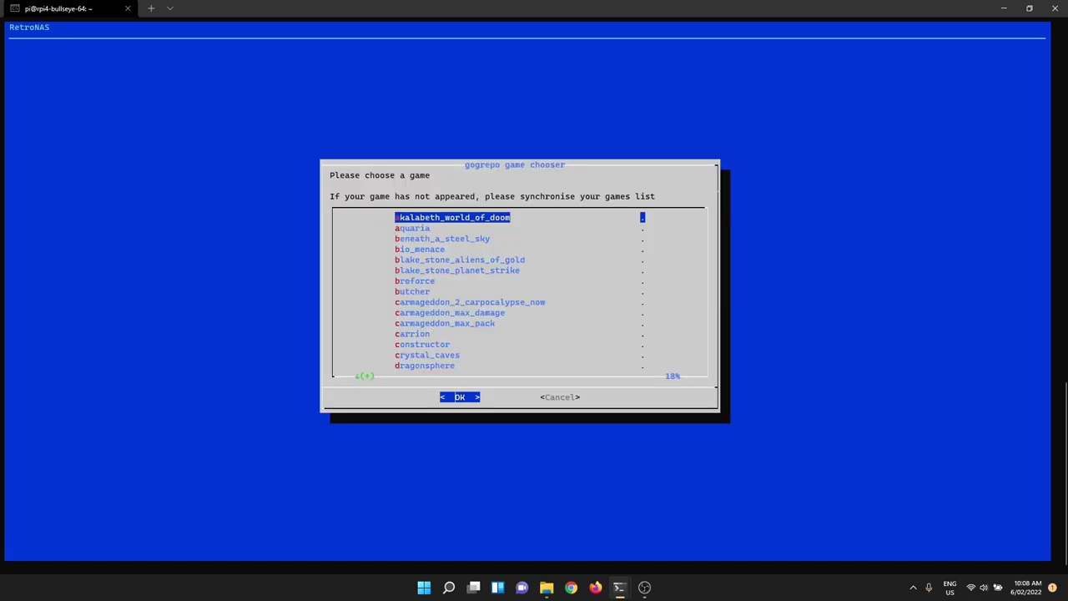
{"action": "key", "text": "Down"}
{"action": "key", "text": "Down"}
{"action": "key", "text": "Down"}
{"action": "key", "text": "Down"}
{"action": "key", "text": "Down"}
{"action": "key", "text": "Down"}
{"action": "key", "text": "Down"}
{"action": "key", "text": "Down"}
{"action": "key", "text": "Down"}
{"action": "key", "text": "Down"}
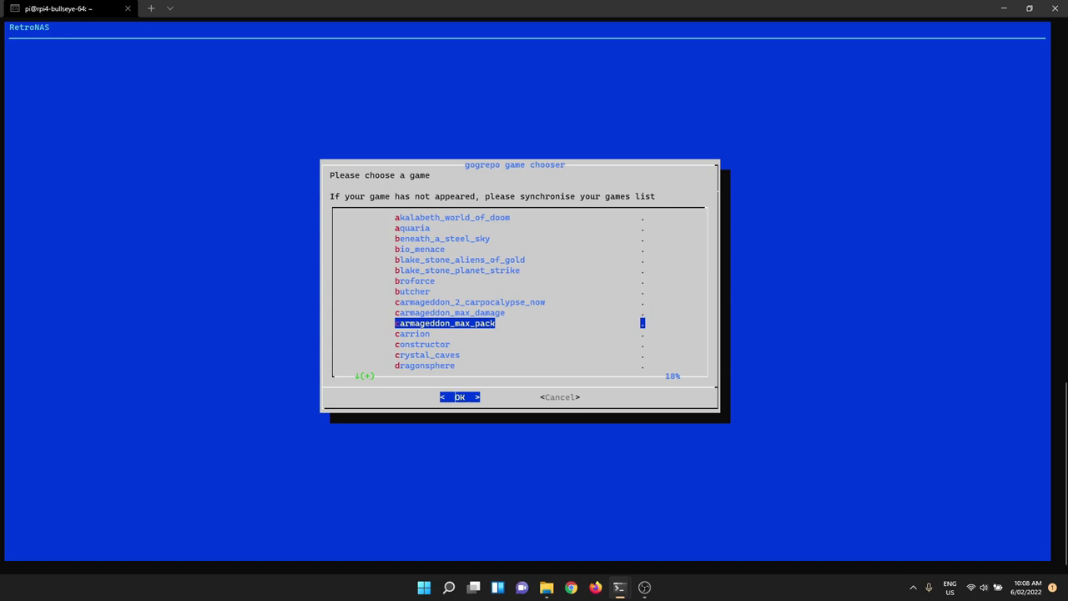
{"action": "key", "text": "Down"}
{"action": "key", "text": "Down"}
{"action": "key", "text": "Down"}
{"action": "key", "text": "Up"}
{"action": "key", "text": "Up"}
{"action": "key", "text": "Up"}
{"action": "key", "text": "Up"}
{"action": "key", "text": "Down"}
{"action": "key", "text": "Down"}
{"action": "key", "text": "Down"}
{"action": "key", "text": "Down"}
{"action": "key", "text": "Down"}
{"action": "key", "text": "Down"}
{"action": "key", "text": "Down"}
{"action": "key", "text": "Down"}
{"action": "key", "text": "Down"}
{"action": "key", "text": "Up"}
{"action": "key", "text": "Down"}
{"action": "key", "text": "Down"}
{"action": "key", "text": "Down"}
{"action": "key", "text": "Down"}
{"action": "key", "text": "Down"}
{"action": "key", "text": "Up"}
{"action": "key", "text": "Up"}
{"action": "key", "text": "Up"}
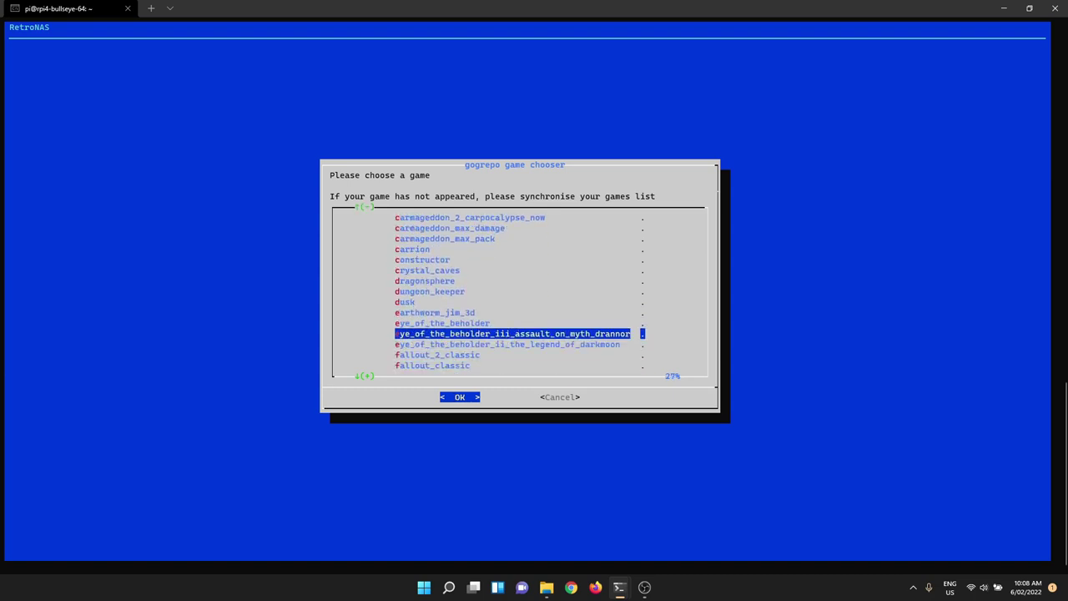
{"action": "key", "text": "Down"}
{"action": "key", "text": "Down"}
{"action": "key", "text": "Up"}
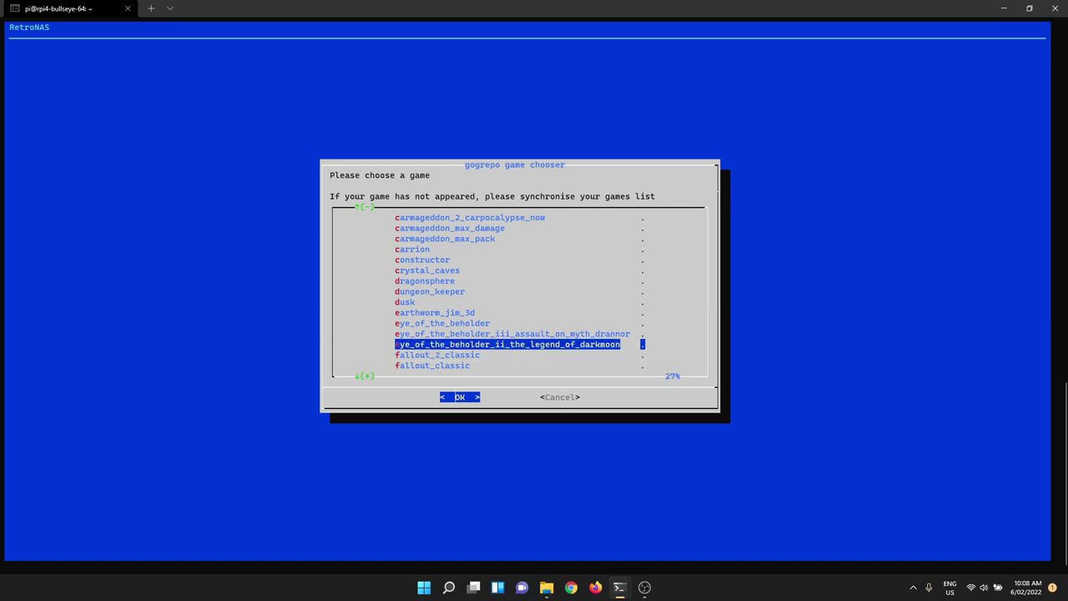
{"action": "key", "text": "Down"}
{"action": "key", "text": "Down"}
{"action": "key", "text": "Down"}
{"action": "key", "text": "Down"}
{"action": "key", "text": "Down"}
{"action": "key", "text": "Down"}
{"action": "key", "text": "Down"}
{"action": "key", "text": "Down"}
{"action": "key", "text": "Down"}
{"action": "key", "text": "Down"}
{"action": "key", "text": "Down"}
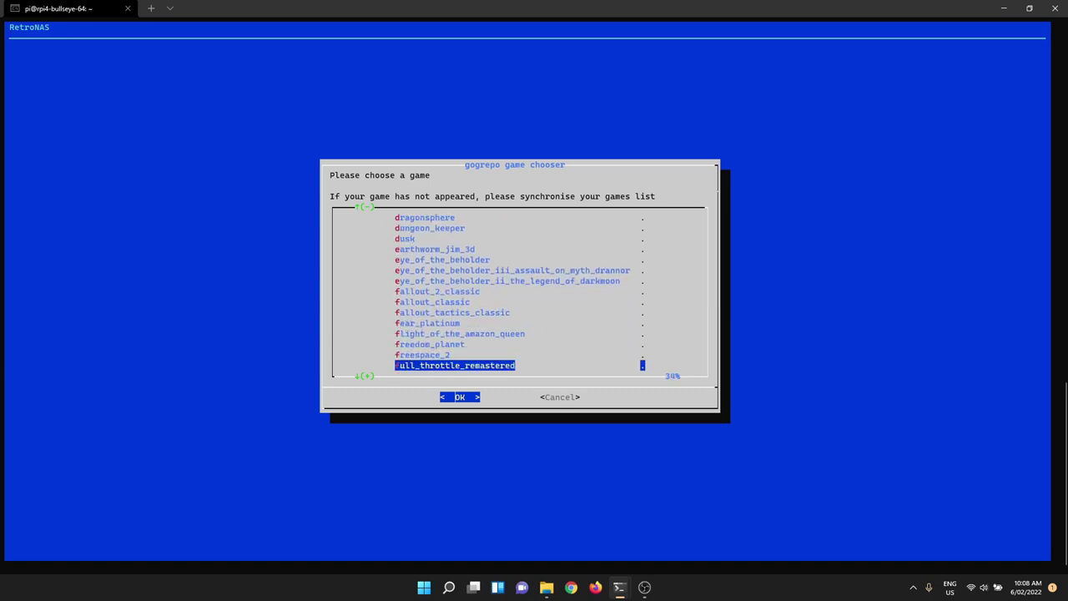
{"action": "key", "text": "Down"}
{"action": "key", "text": "Down"}
{"action": "key", "text": "Down"}
{"action": "key", "text": "Down"}
{"action": "key", "text": "Down"}
{"action": "key", "text": "Down"}
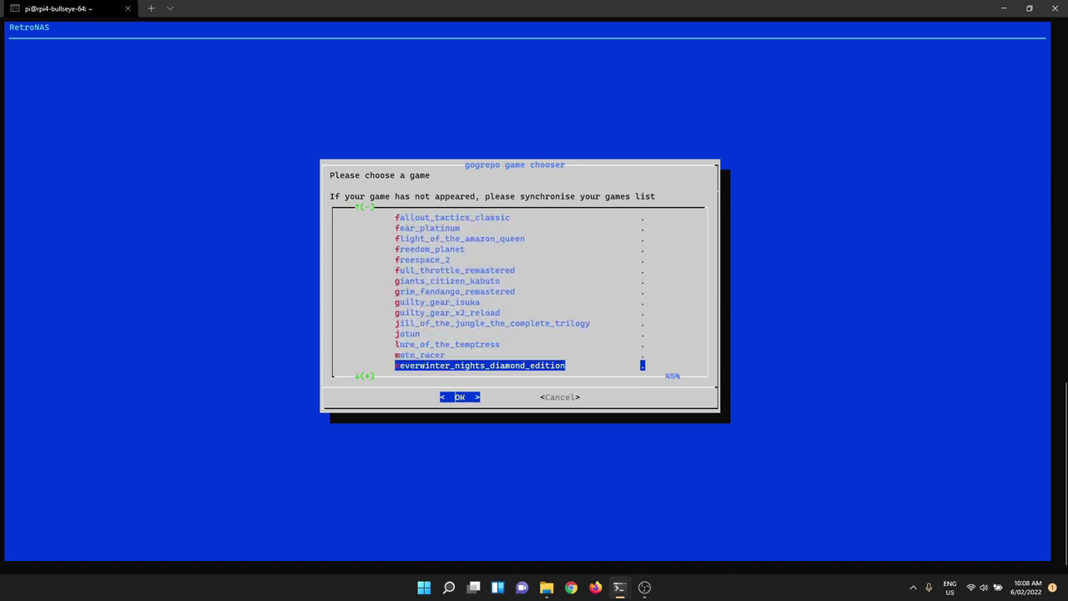
{"action": "key", "text": "Down"}
{"action": "key", "text": "Down"}
{"action": "key", "text": "Down"}
{"action": "key", "text": "Down"}
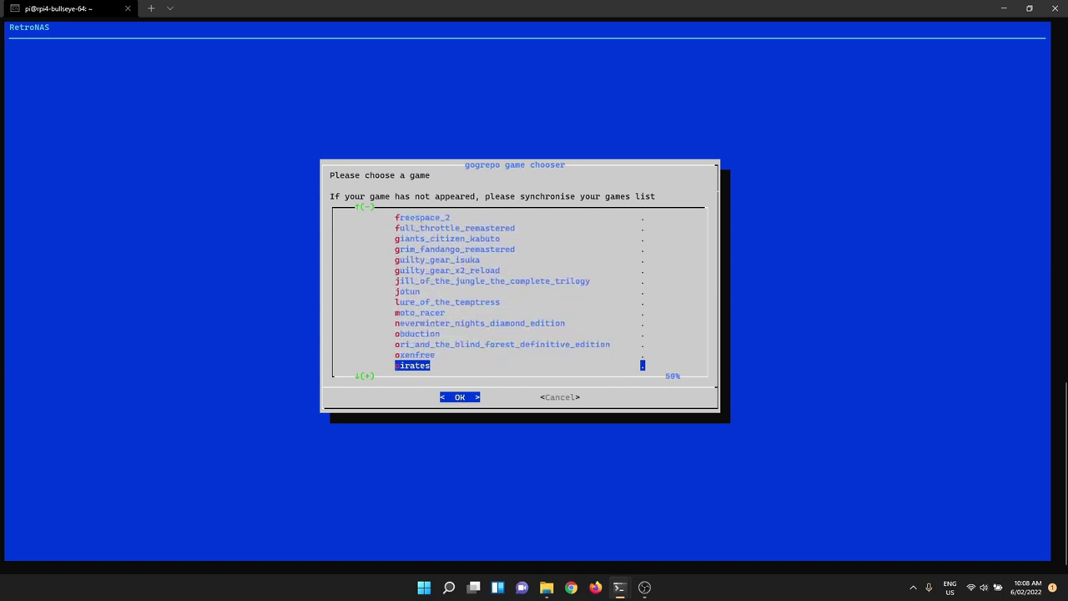
{"action": "key", "text": "Down"}
Step: Select blake_stone_aliens_of_gold and download its Windows, Mac and Linux installers and manual
{"action": "key", "text": "Up"}
{"action": "key", "text": "Up"}
{"action": "key", "text": "Up"}
{"action": "key", "text": "Up"}
{"action": "key", "text": "Up"}
{"action": "key", "text": "Up"}
{"action": "key", "text": "Up"}
{"action": "key", "text": "Up"}
{"action": "key", "text": "Up"}
{"action": "key", "text": "Up"}
{"action": "key", "text": "Up"}
{"action": "key", "text": "Up"}
{"action": "key", "text": "Up"}
{"action": "key", "text": "Up"}
{"action": "key", "text": "Up"}
{"action": "key", "text": "Up"}
{"action": "key", "text": "Up"}
{"action": "key", "text": "Up"}
{"action": "key", "text": "Up"}
{"action": "key", "text": "Up"}
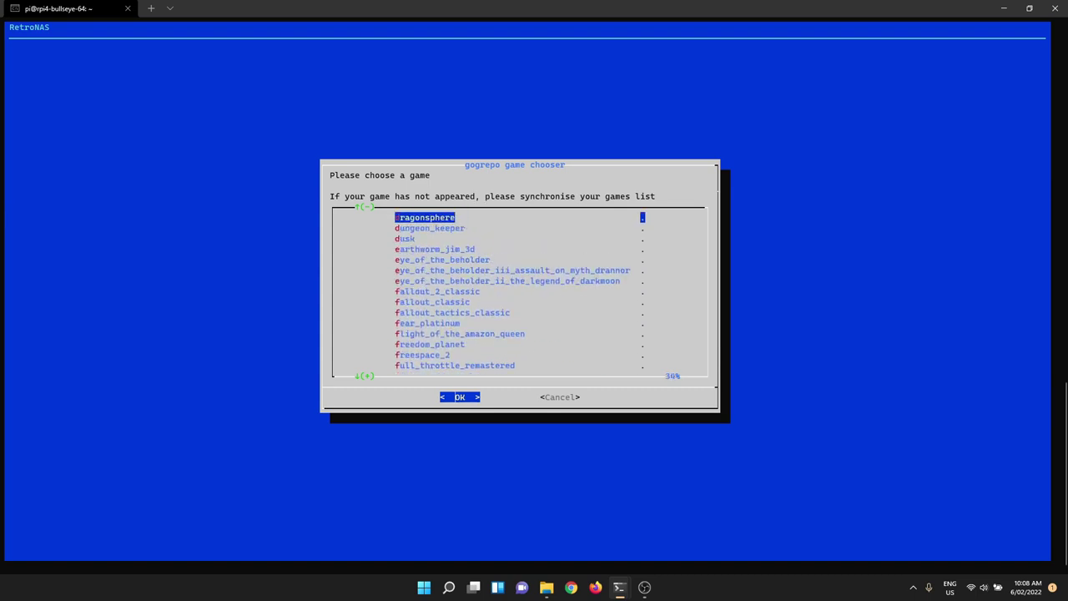
{"action": "key", "text": "Up"}
{"action": "key", "text": "Up"}
{"action": "key", "text": "Up"}
{"action": "key", "text": "Up"}
{"action": "key", "text": "Up"}
{"action": "key", "text": "Up"}
{"action": "key", "text": "Up"}
{"action": "key", "text": "Up"}
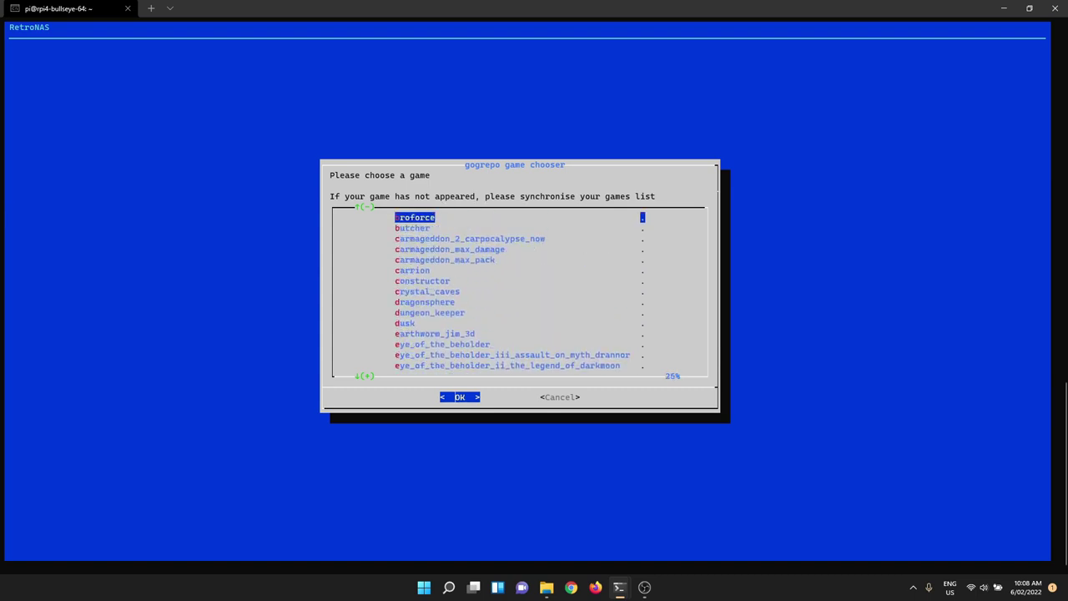
{"action": "key", "text": "Up"}
{"action": "key", "text": "Up"}
{"action": "key", "text": "Up"}
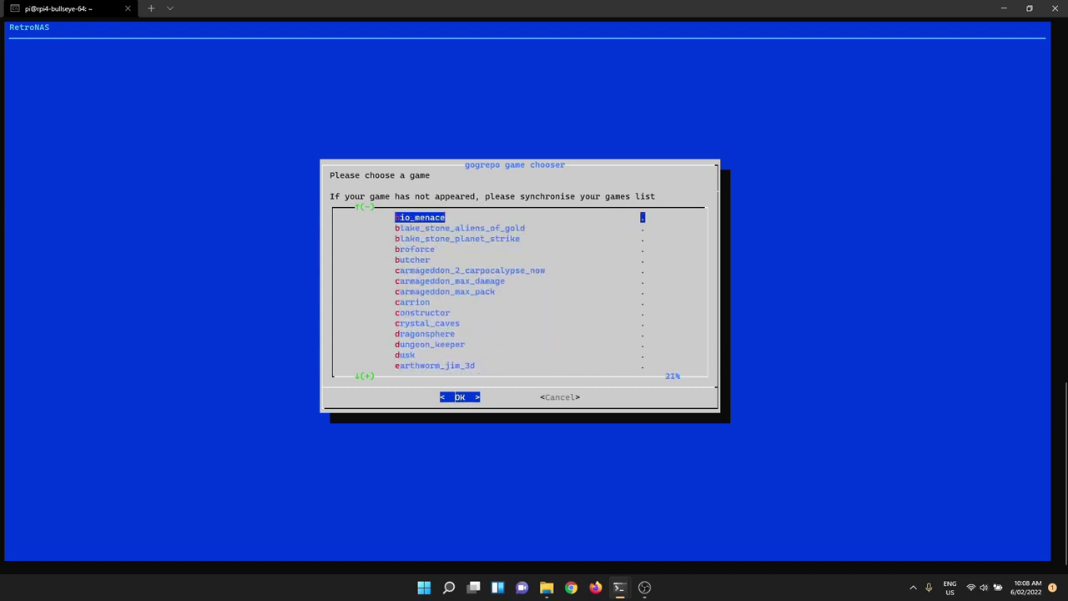
{"action": "key", "text": "Down"}
{"action": "key", "text": "Down"}
{"action": "key", "text": "Up"}
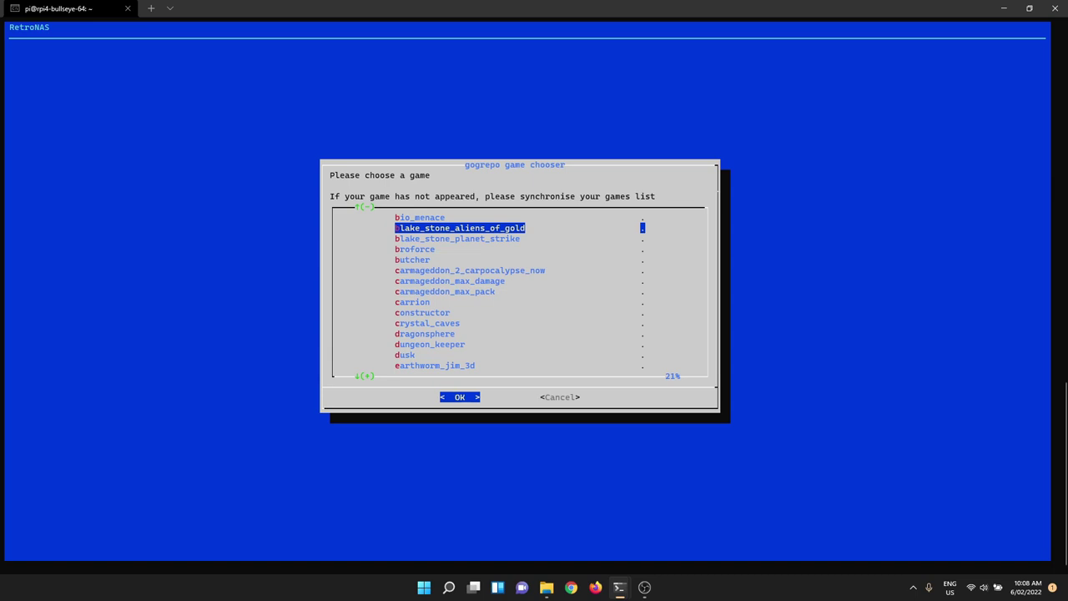
{"action": "key", "text": "Return"}
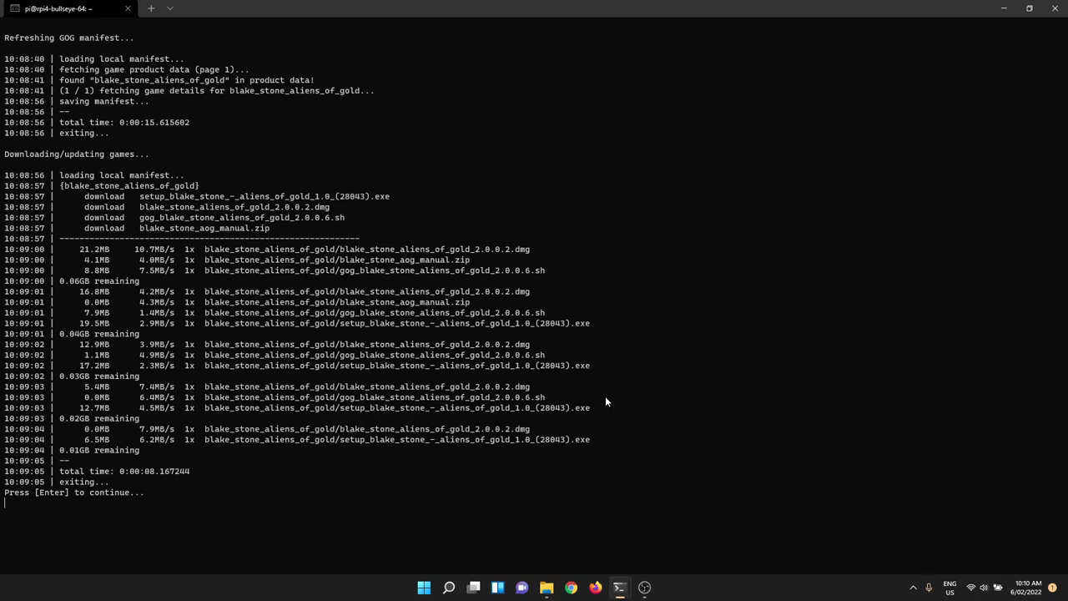
Step: Open the blake_stone_aliens_of_gold folder on the gog share, widen file names, and select !info.txt
{"action": "left_click", "coordinate": [548, 591]}
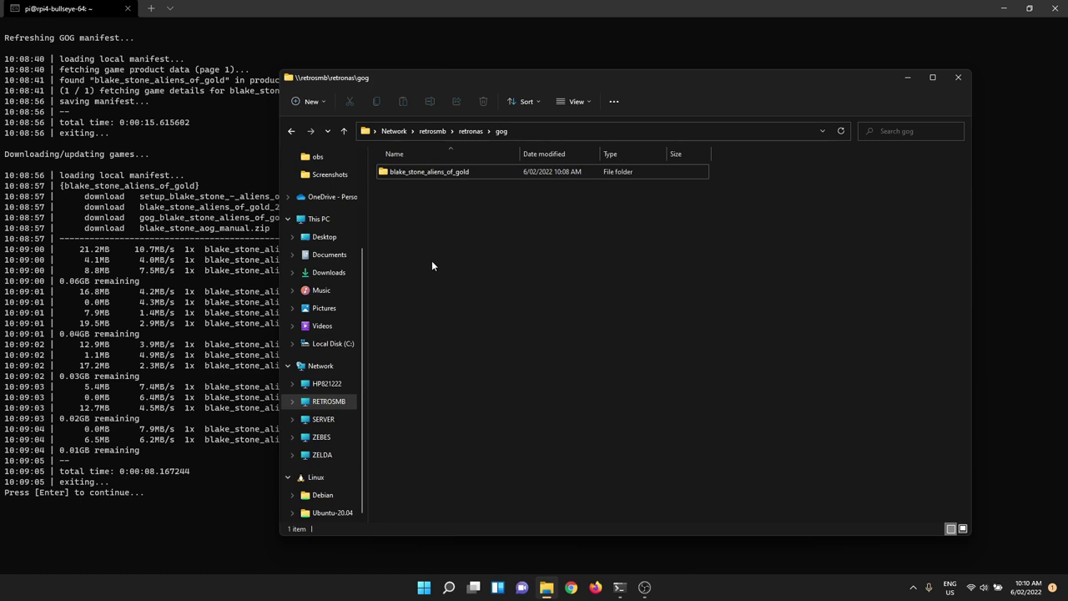
{"action": "double_click", "coordinate": [457, 172]}
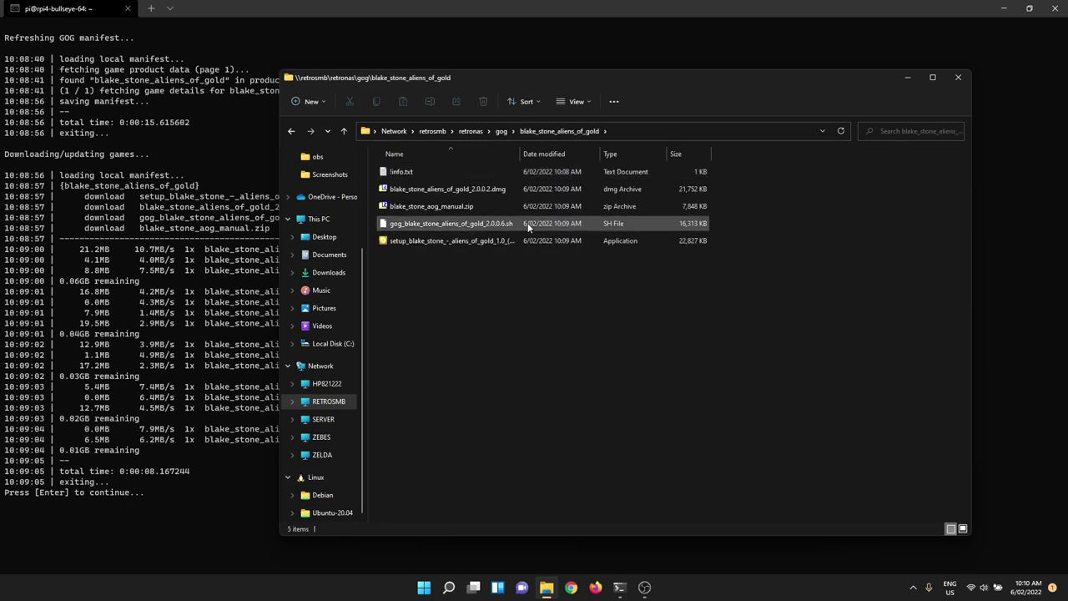
{"action": "left_click_drag", "start_coordinate": [519, 153], "coordinate": [560, 154]}
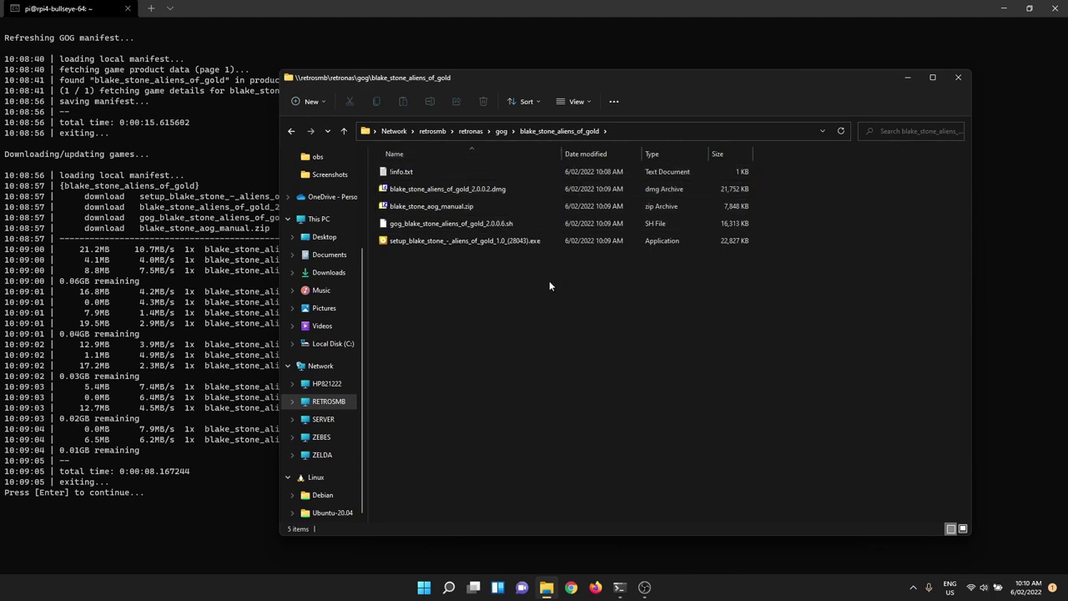
{"action": "left_click", "coordinate": [421, 171]}
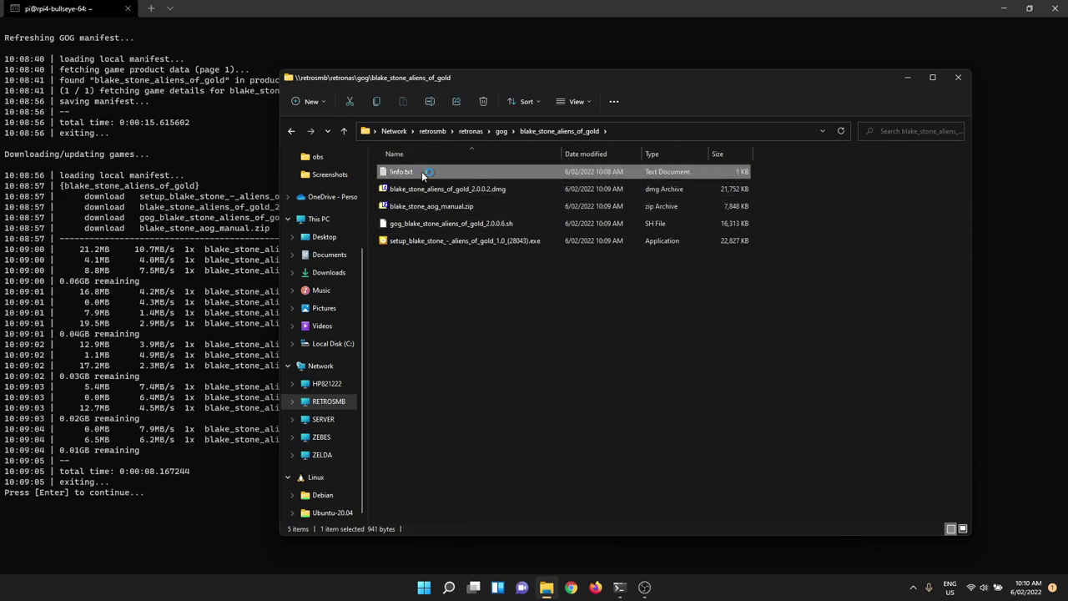
Step: Read through !info.txt, highlighting the GOG store URL and 1991 release year, then close it
{"action": "scroll", "coordinate": [532, 361], "scroll_direction": "down", "scroll_amount": 2}
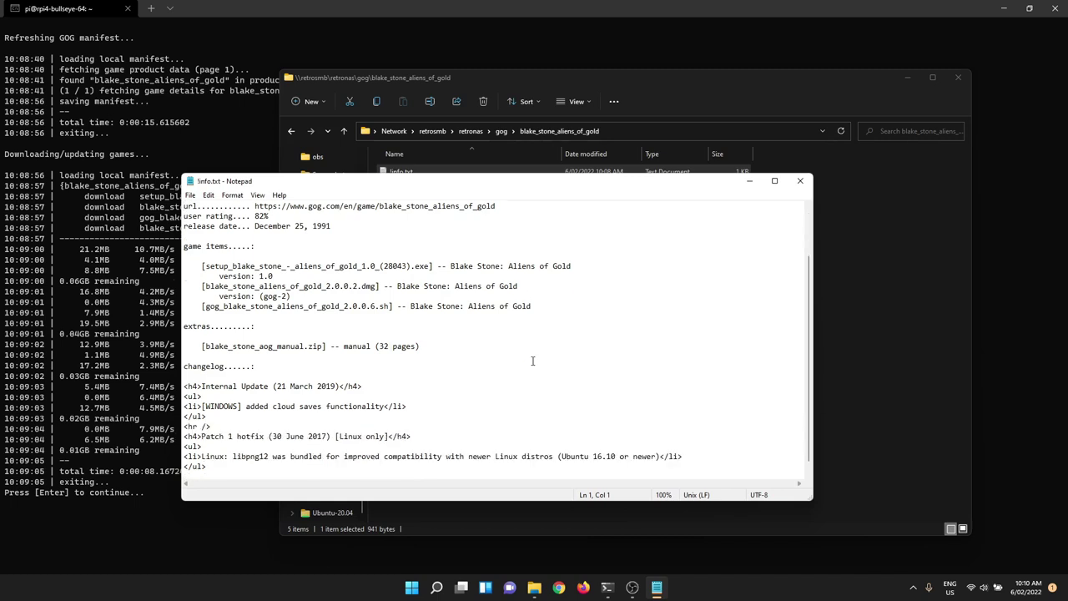
{"action": "scroll", "coordinate": [533, 361], "scroll_direction": "down", "scroll_amount": 1}
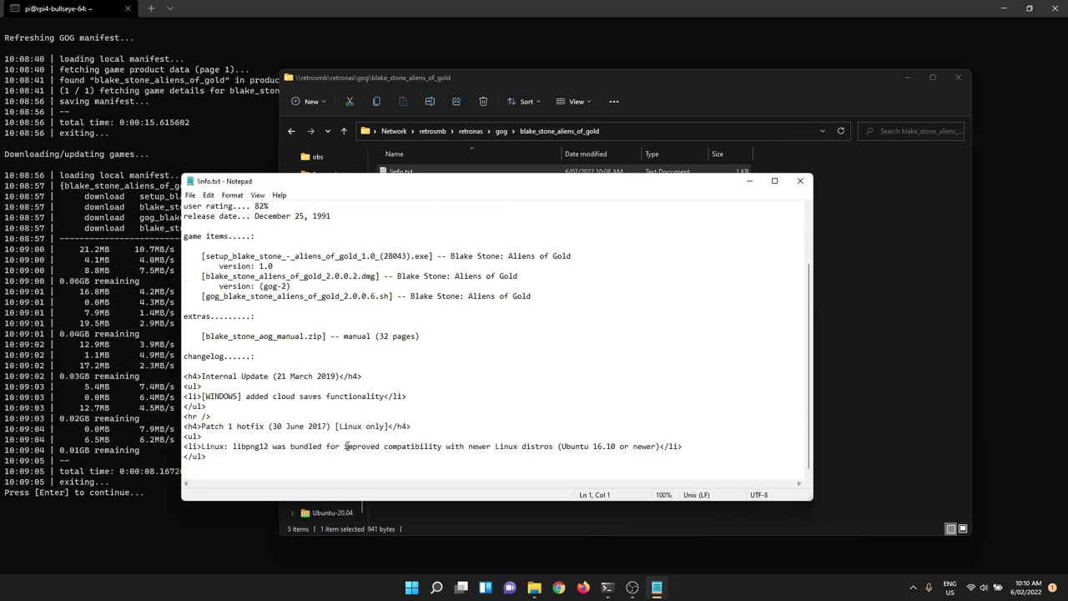
{"action": "scroll", "coordinate": [253, 236], "scroll_direction": "up", "scroll_amount": 2}
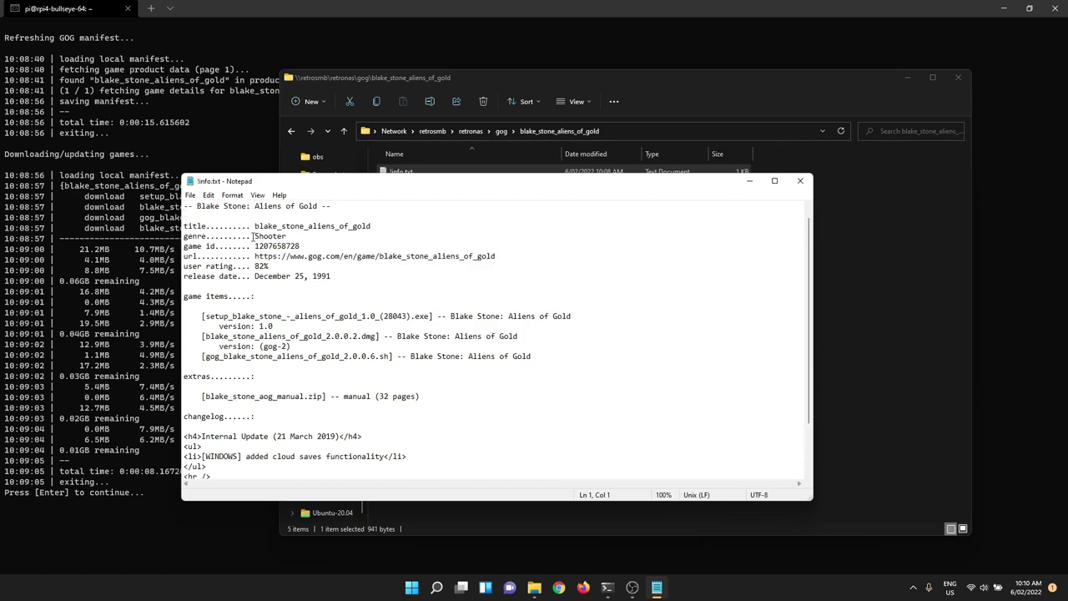
{"action": "scroll", "coordinate": [253, 236], "scroll_direction": "up", "scroll_amount": 1}
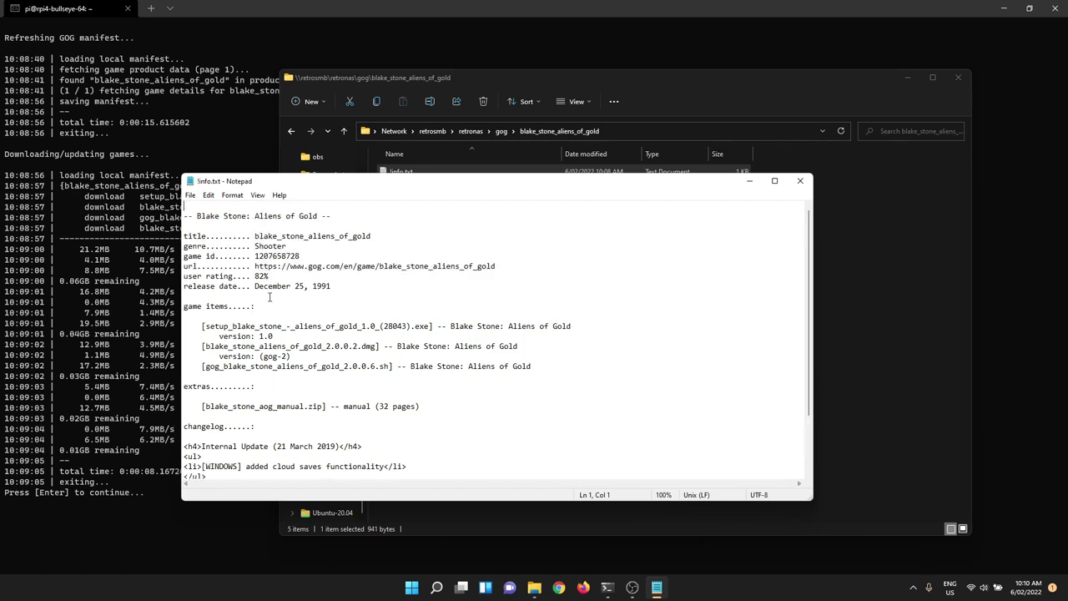
{"action": "double_click", "coordinate": [386, 268]}
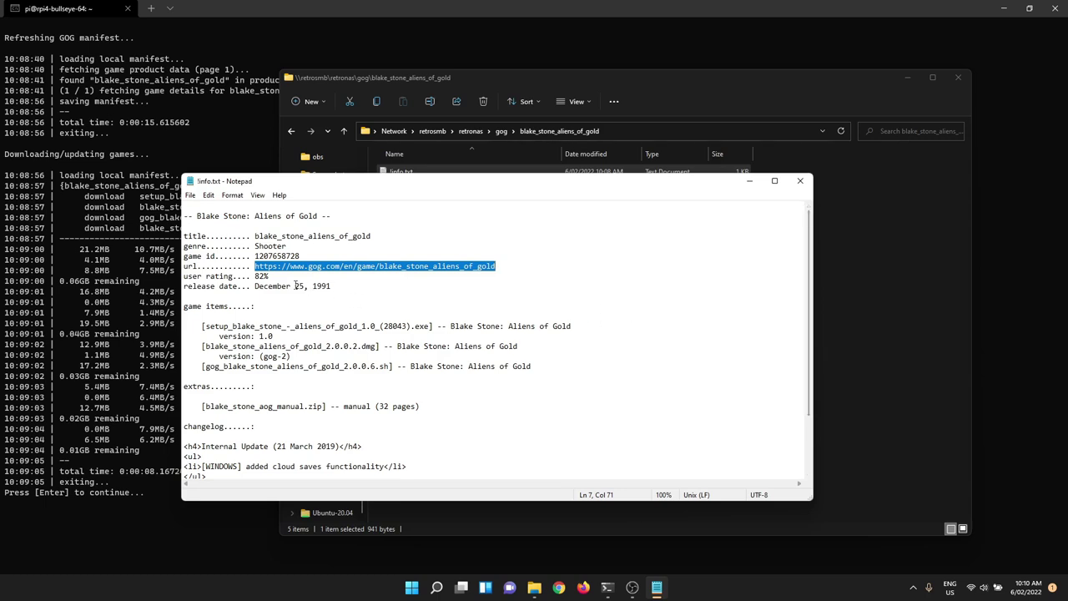
{"action": "left_click_drag", "start_coordinate": [307, 288], "coordinate": [335, 288]}
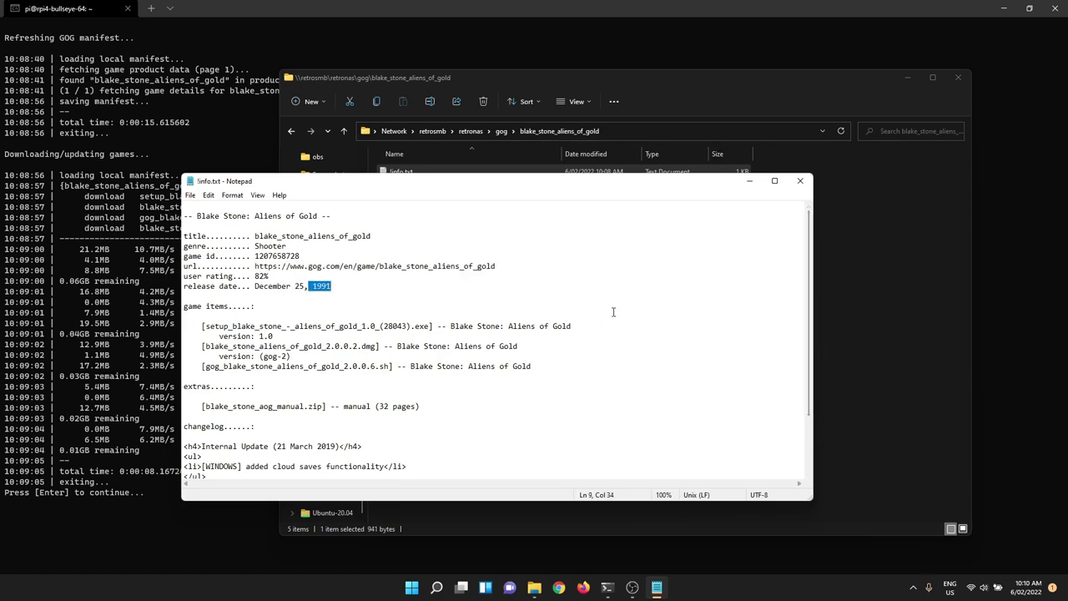
{"action": "left_click", "coordinate": [800, 181]}
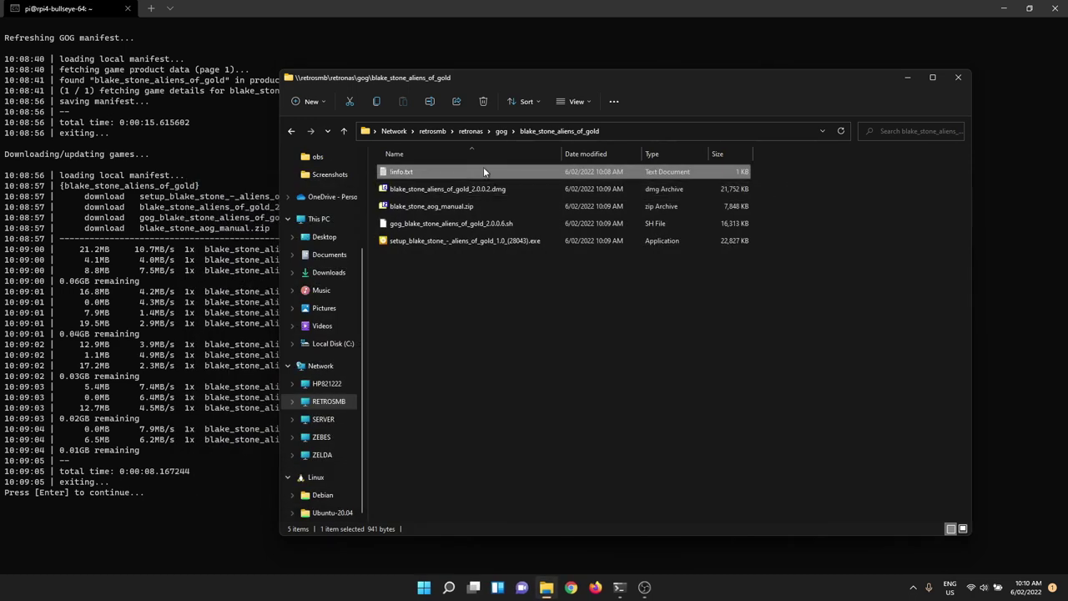
Step: Reopen !info.txt to look at the release date line, then close it again
{"action": "double_click", "coordinate": [446, 171]}
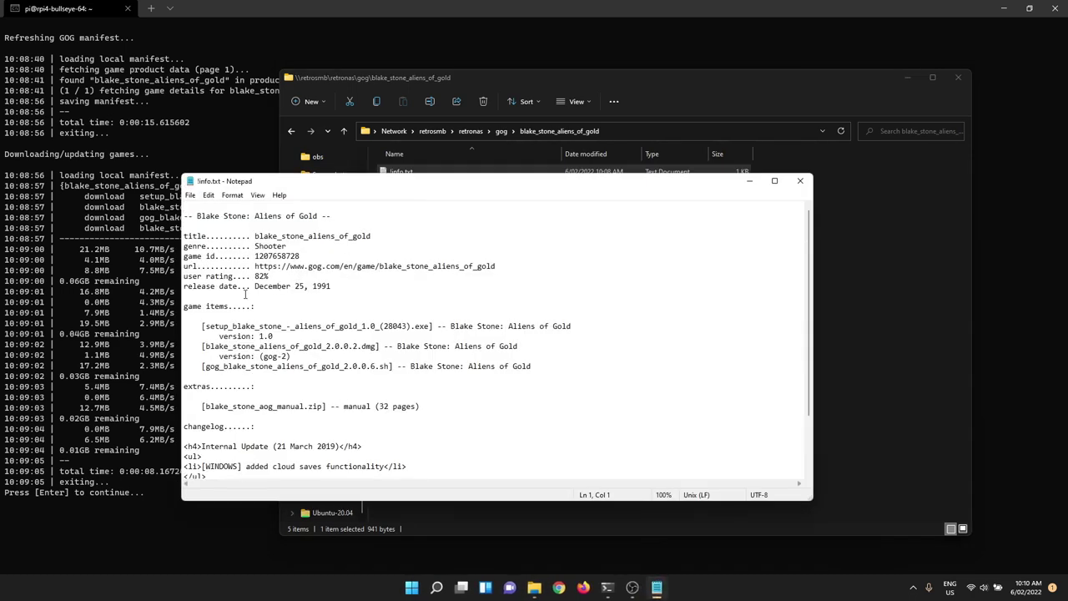
{"action": "left_click", "coordinate": [214, 286]}
{"action": "left_click", "coordinate": [800, 181]}
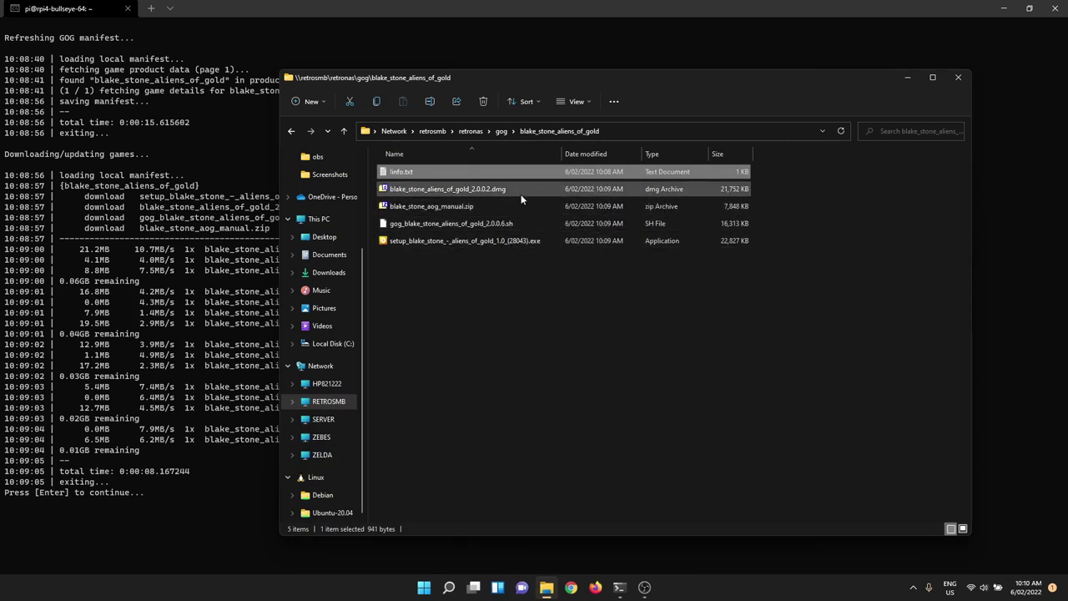
Step: Open the manual PDF from blake_stone_aog_manual.zip, scroll through its 32 pages, then minimise Chrome and 7-Zip
{"action": "left_click", "coordinate": [446, 208]}
{"action": "double_click", "coordinate": [446, 208]}
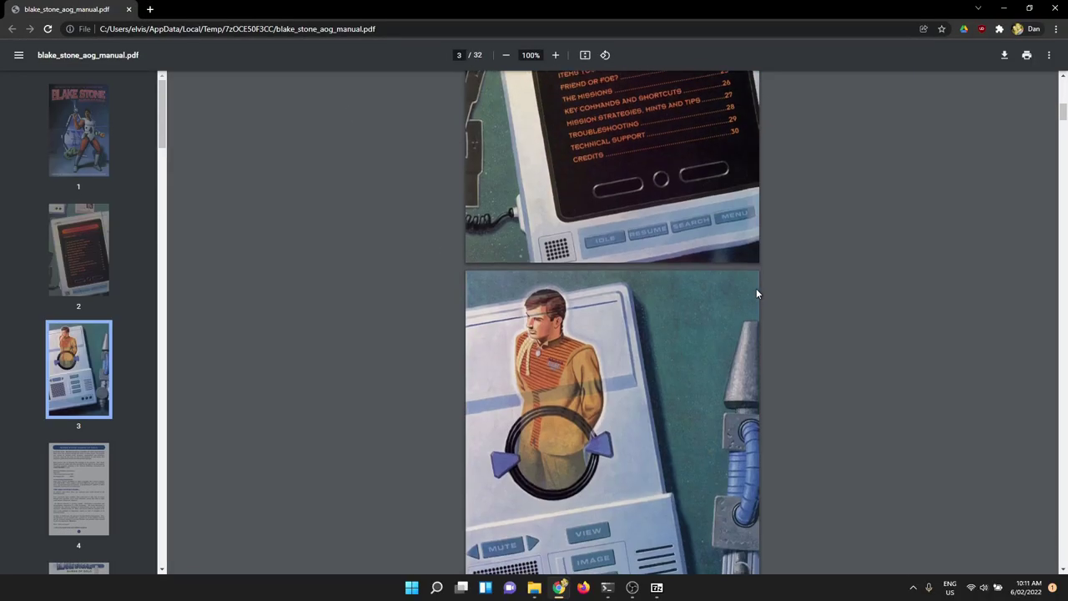
{"action": "scroll", "coordinate": [756, 293], "scroll_direction": "down", "scroll_amount": 15}
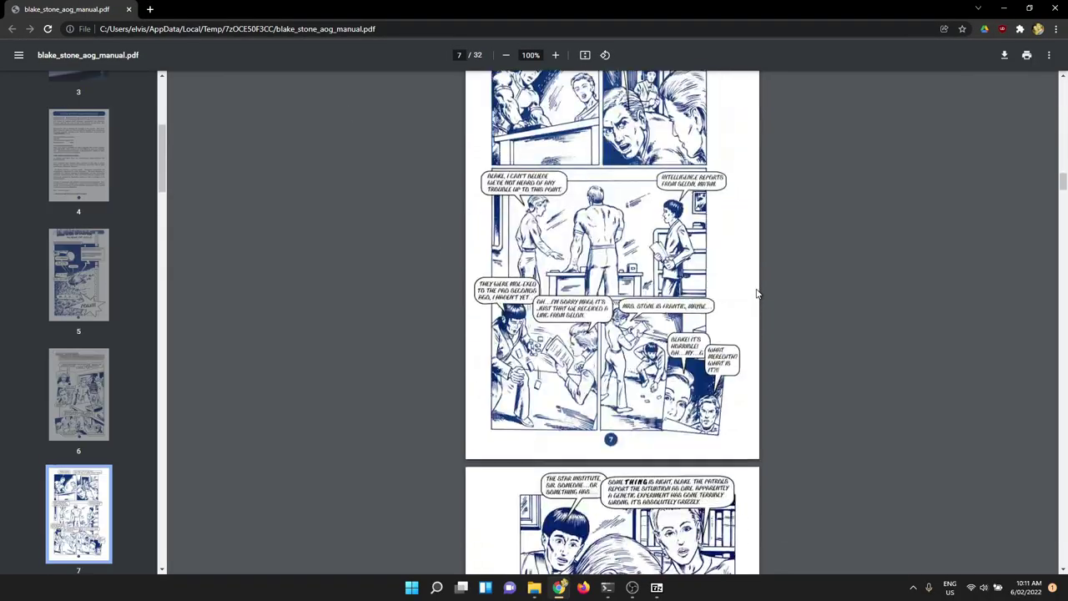
{"action": "scroll", "coordinate": [612, 323], "scroll_direction": "down", "scroll_amount": 20}
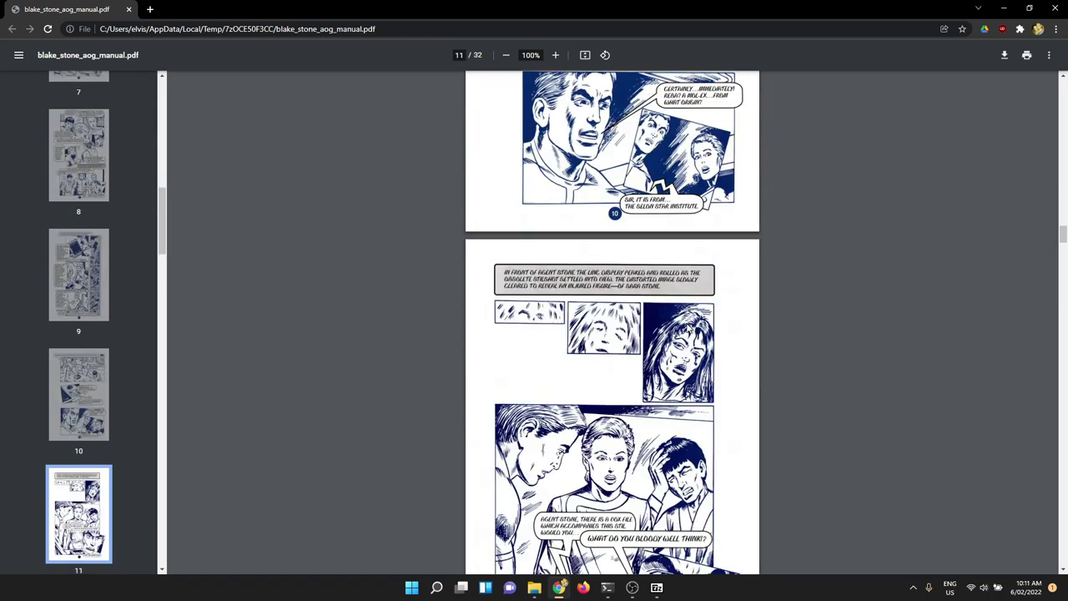
{"action": "scroll", "coordinate": [877, 126], "scroll_direction": "down", "scroll_amount": 5}
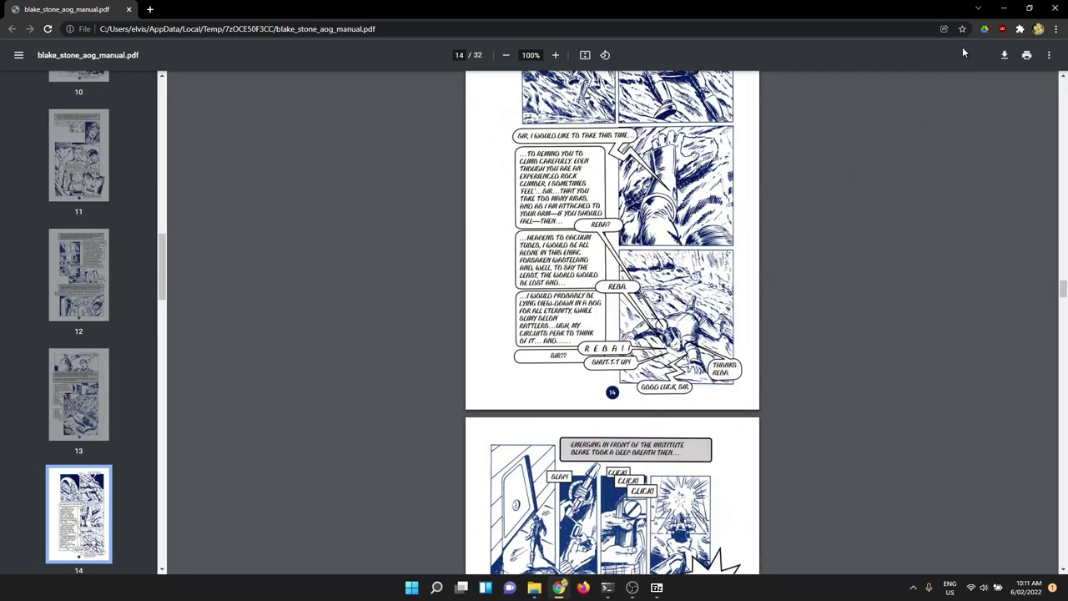
{"action": "left_click", "coordinate": [1004, 8]}
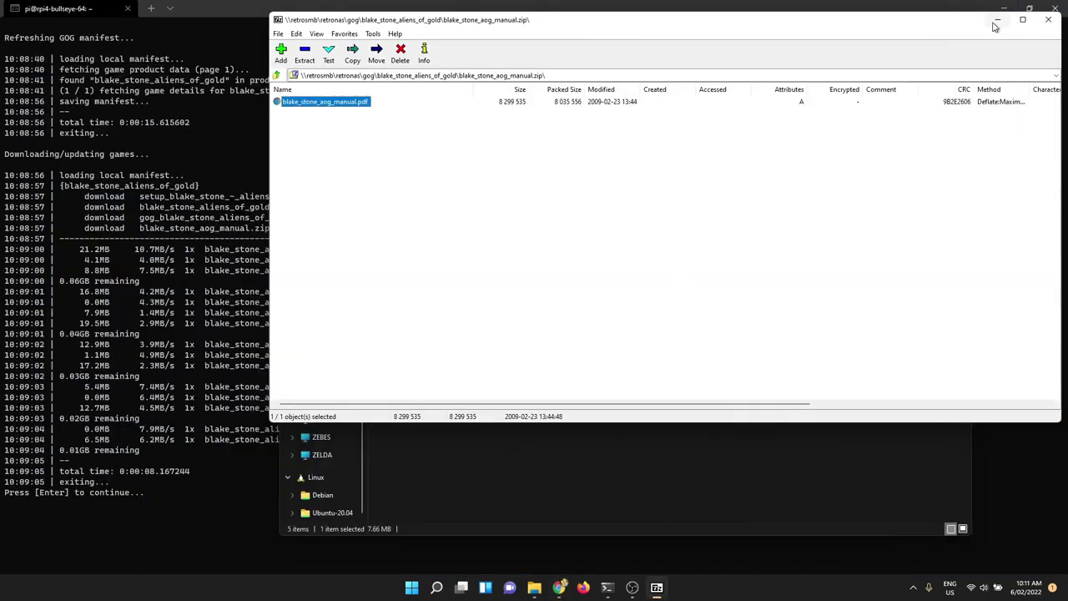
{"action": "left_click", "coordinate": [997, 19]}
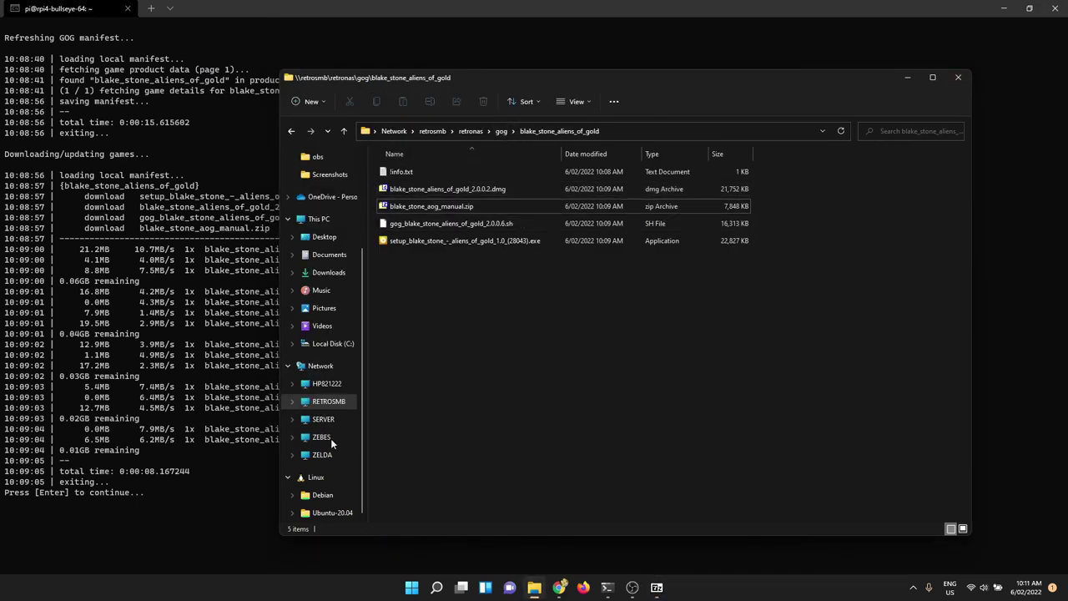
Step: Return to the RetroNAS terminal and browse the gogrepo tasks, settling on 05 single-game download
{"action": "left_click", "coordinate": [292, 8]}
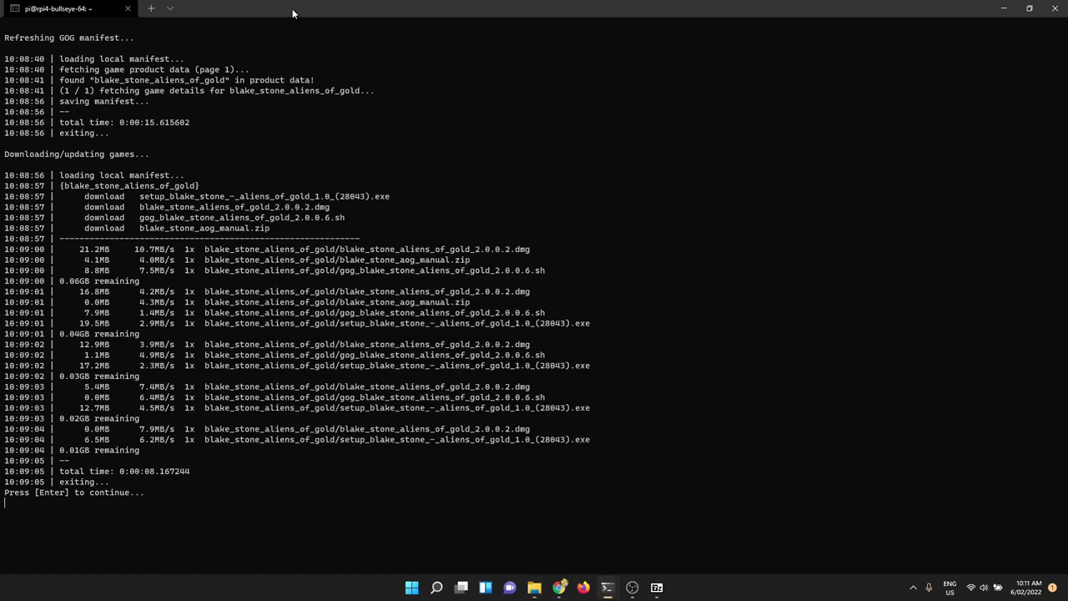
{"action": "key", "text": "Return"}
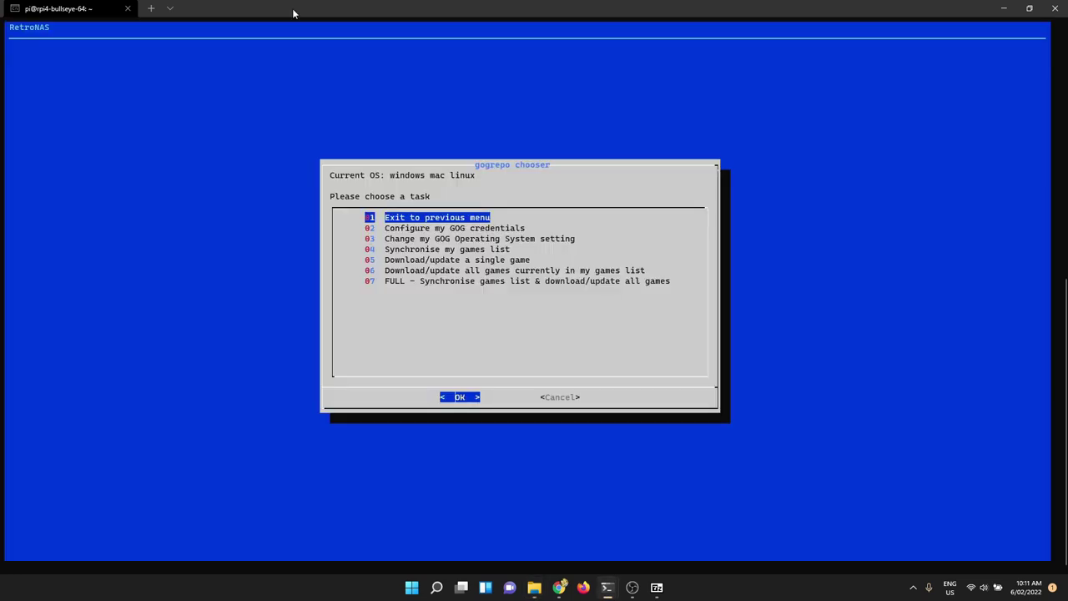
{"action": "key", "text": "Down"}
{"action": "key", "text": "Down"}
{"action": "key", "text": "Down"}
{"action": "key", "text": "Down"}
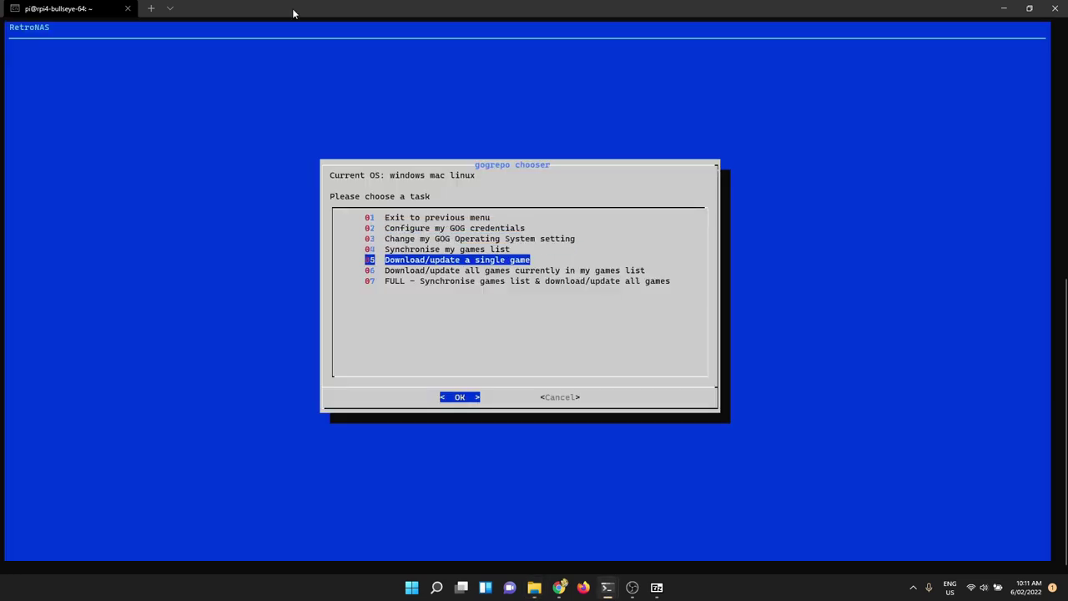
{"action": "key", "text": "Down"}
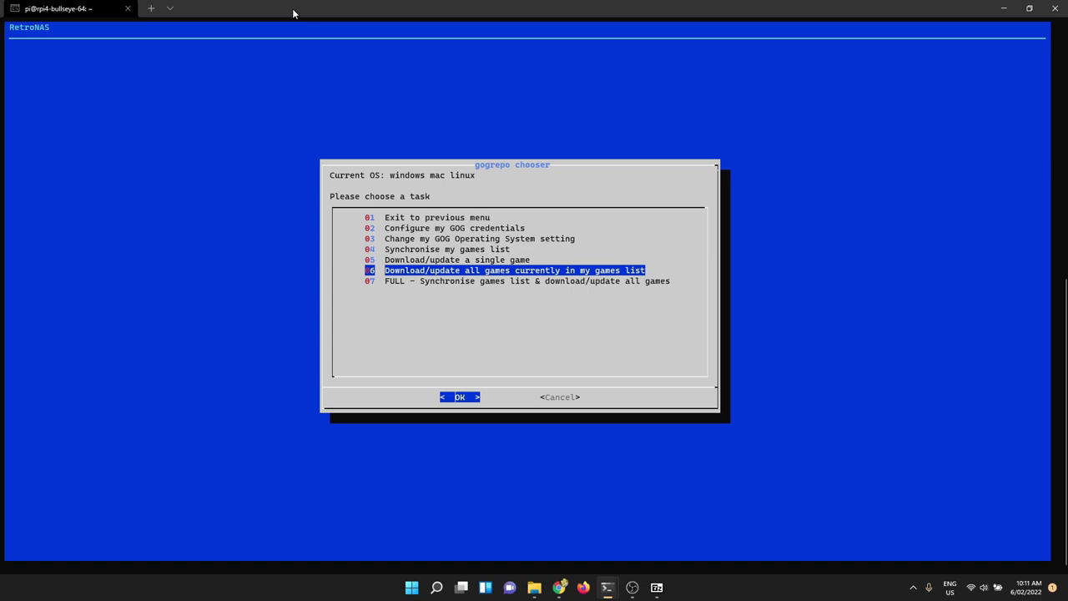
{"action": "key", "text": "Down"}
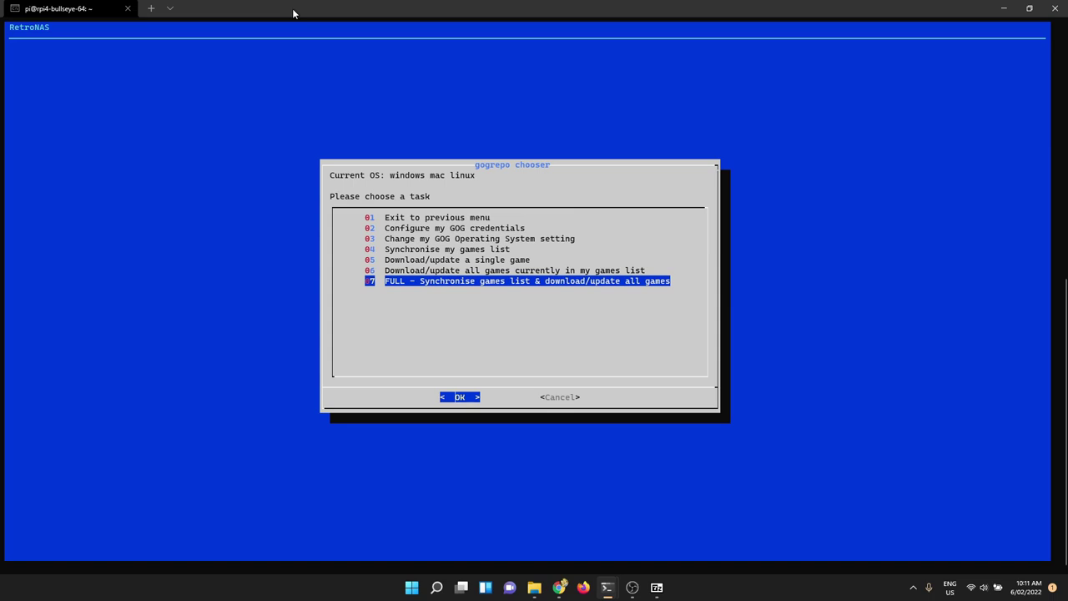
{"action": "key", "text": "Up"}
{"action": "key", "text": "Up"}
{"action": "key", "text": "Up"}
{"action": "key", "text": "Up"}
{"action": "key", "text": "Down"}
{"action": "key", "text": "Down"}
{"action": "key", "text": "Down"}
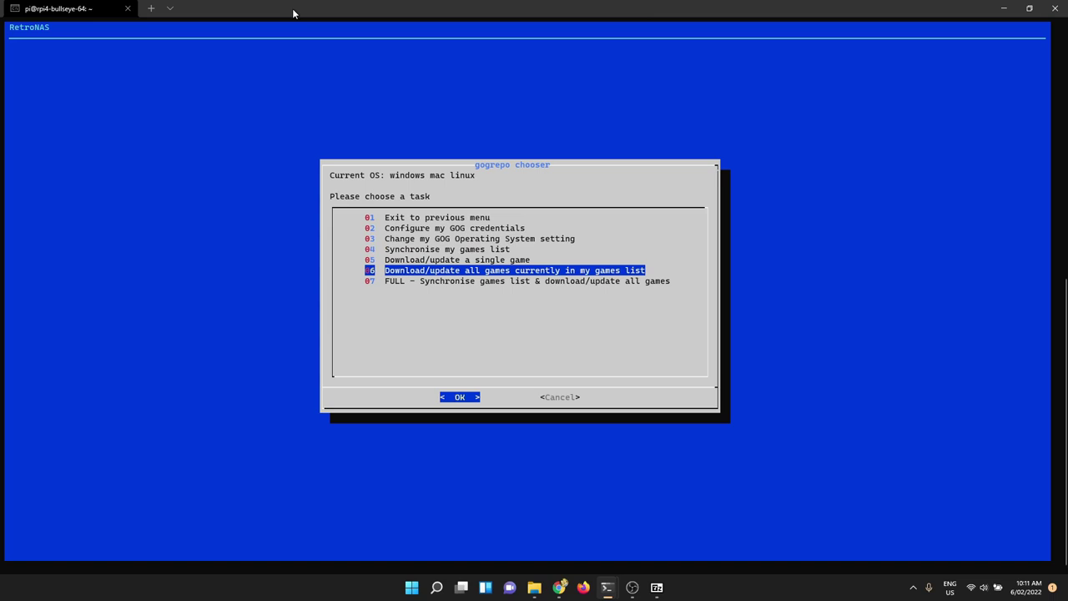
{"action": "key", "text": "Up"}
{"action": "key", "text": "Up"}
{"action": "key", "text": "Down"}
{"action": "key", "text": "Down"}
{"action": "key", "text": "Down"}
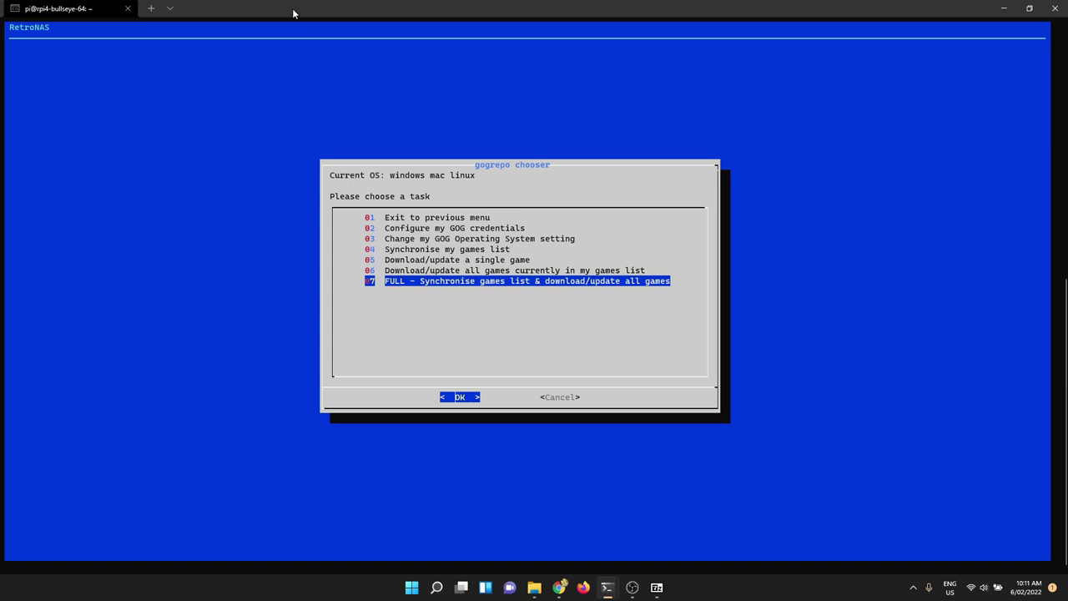
{"action": "key", "text": "Up"}
{"action": "key", "text": "Up"}
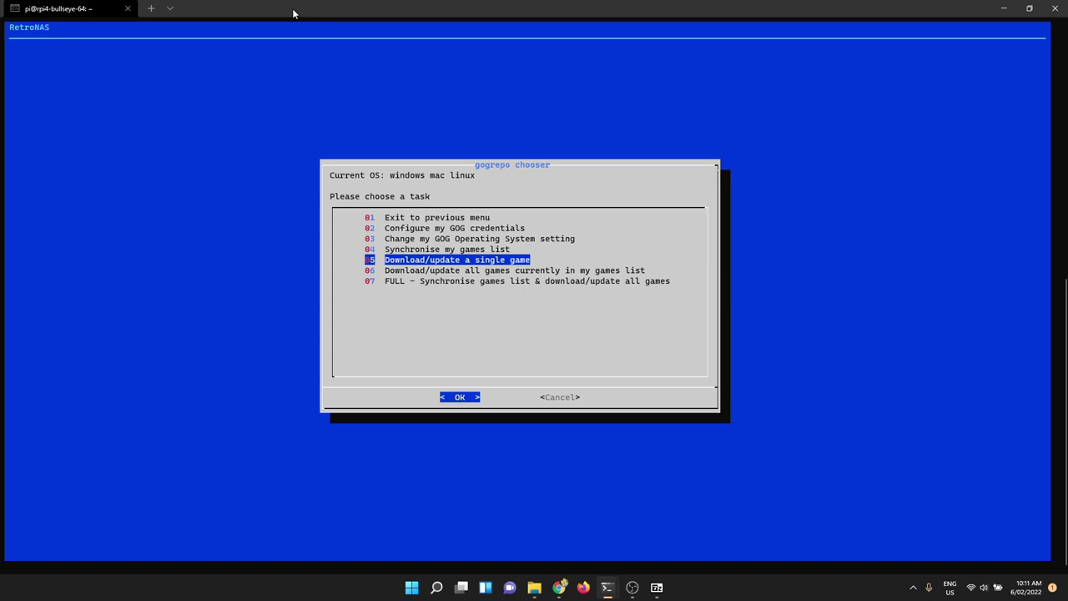
{"action": "key", "text": "Down"}
{"action": "key", "text": "Up"}
Step: Preview the owned-games list down to grim_fandango_remastered, then back out to the task menu
{"action": "key", "text": "Return"}
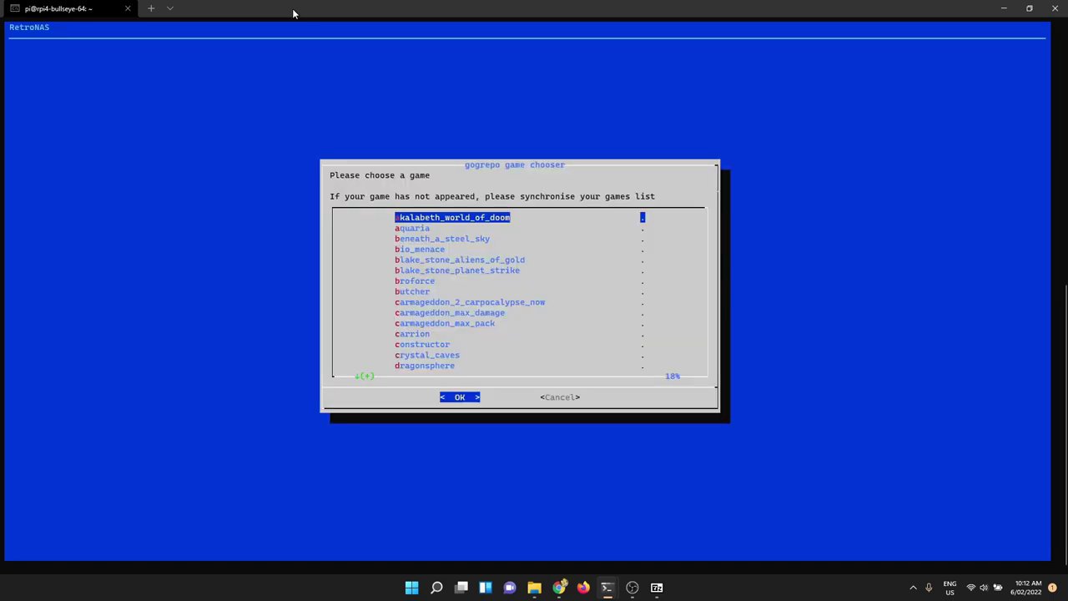
{"action": "key", "text": "Down"}
{"action": "key", "text": "Down"}
{"action": "key", "text": "Down"}
{"action": "key", "text": "Down"}
{"action": "key", "text": "Down"}
{"action": "key", "text": "Down"}
{"action": "key", "text": "Down"}
{"action": "key", "text": "Down"}
{"action": "key", "text": "Down"}
{"action": "key", "text": "Down"}
{"action": "key", "text": "Down"}
{"action": "key", "text": "Down"}
{"action": "key", "text": "Down"}
{"action": "key", "text": "Down"}
{"action": "key", "text": "Down"}
{"action": "key", "text": "Down"}
{"action": "key", "text": "Down"}
{"action": "key", "text": "Down"}
{"action": "key", "text": "Down"}
{"action": "key", "text": "Down"}
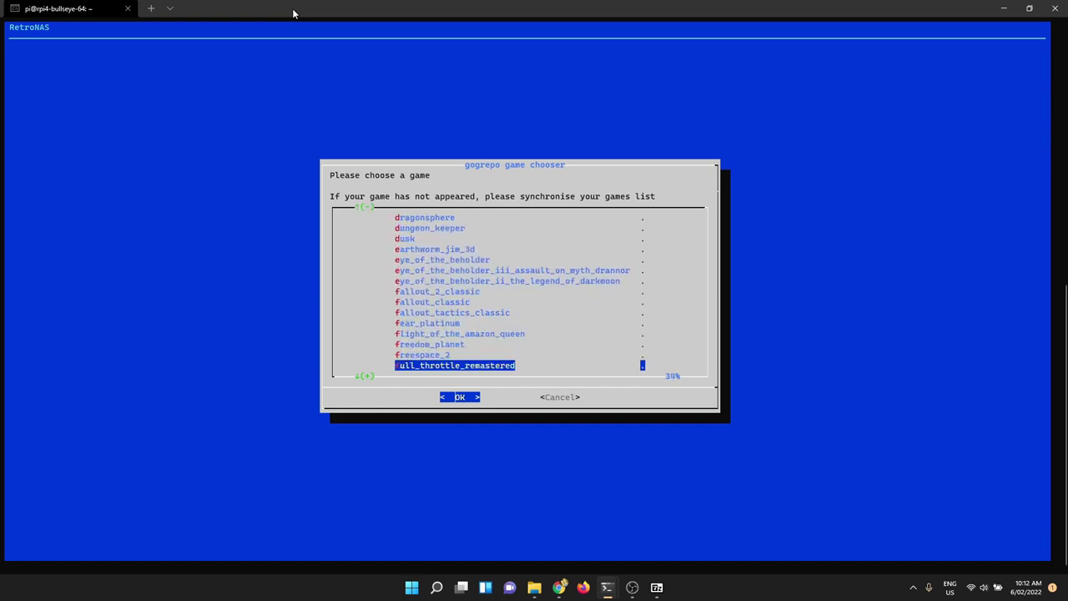
{"action": "key", "text": "Down"}
{"action": "key", "text": "Down"}
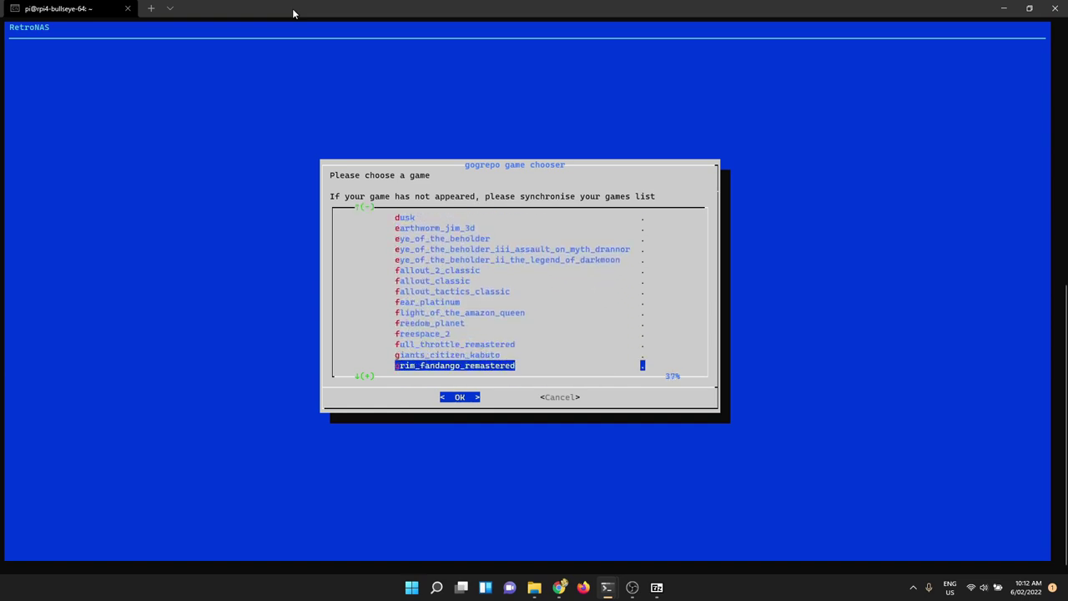
{"action": "key", "text": "Return"}
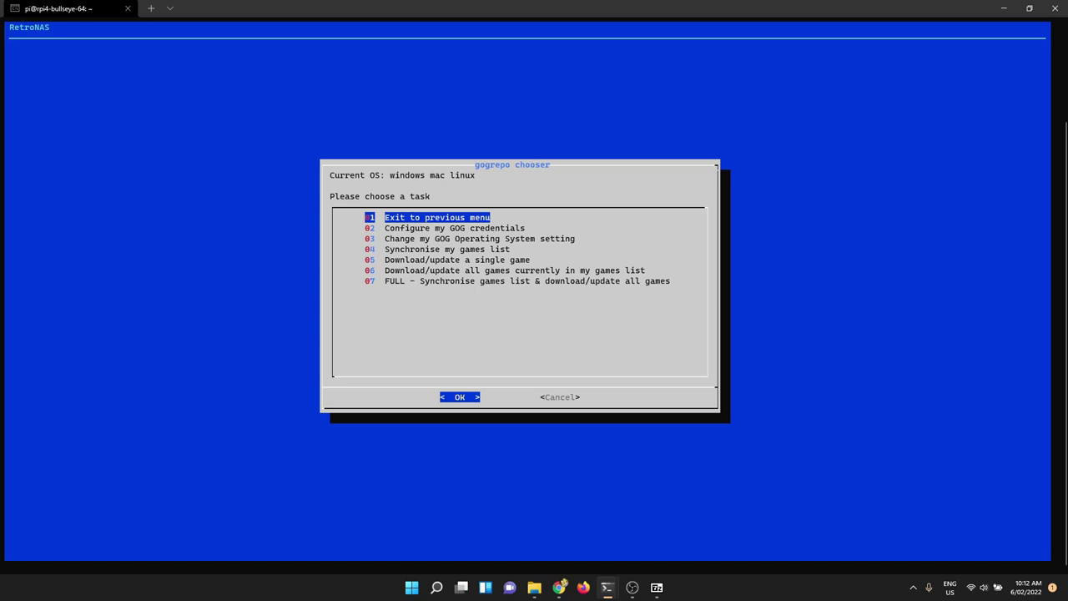